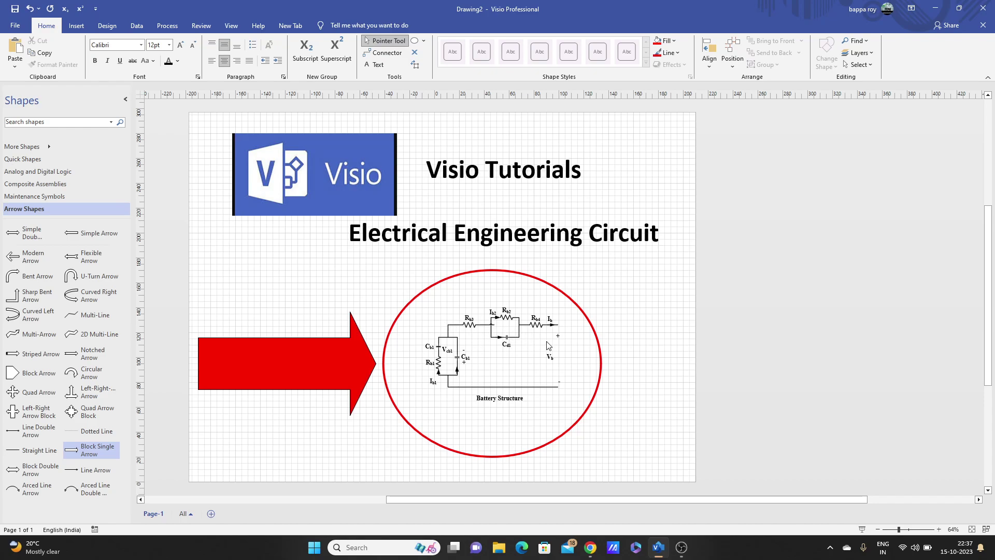
Search the shapes for 'resistor', then clear the search results
click(938, 529)
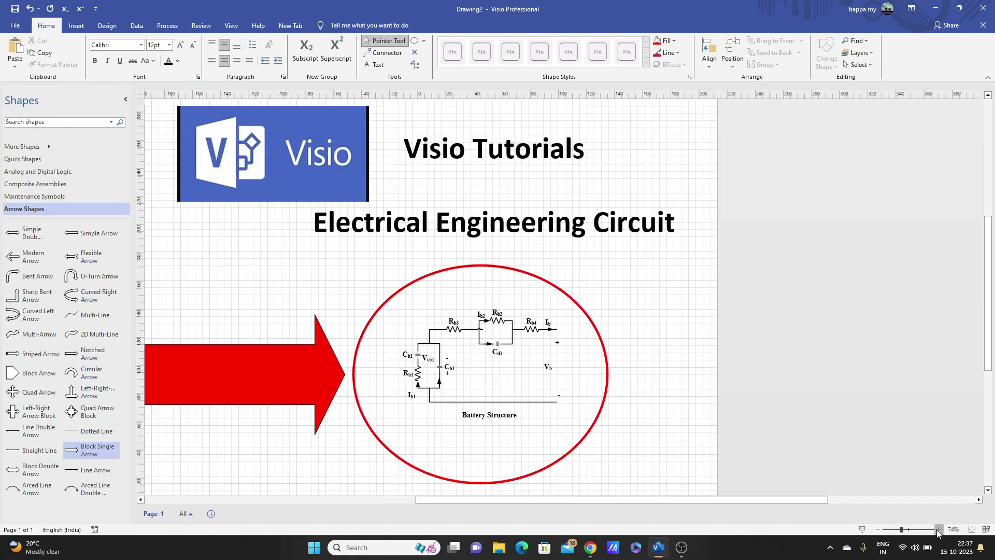
drag(751, 498, 800, 502)
drag(902, 529, 897, 529)
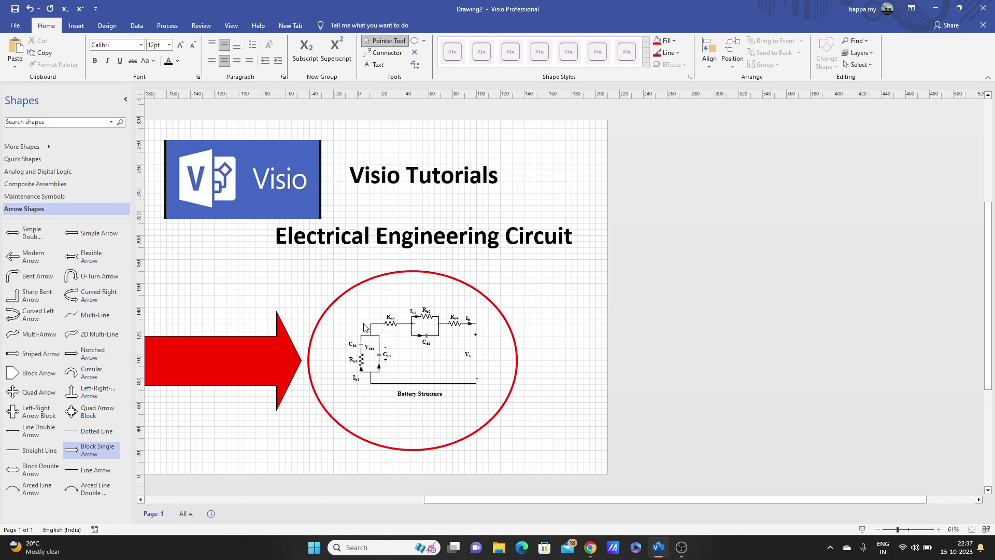
click(91, 122)
text(resistor)
key(Return)
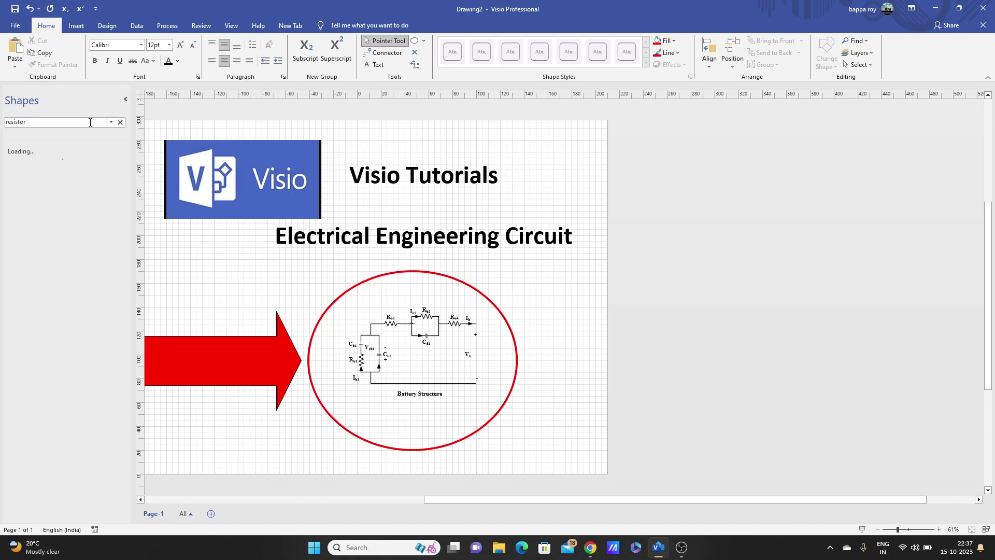
click(120, 122)
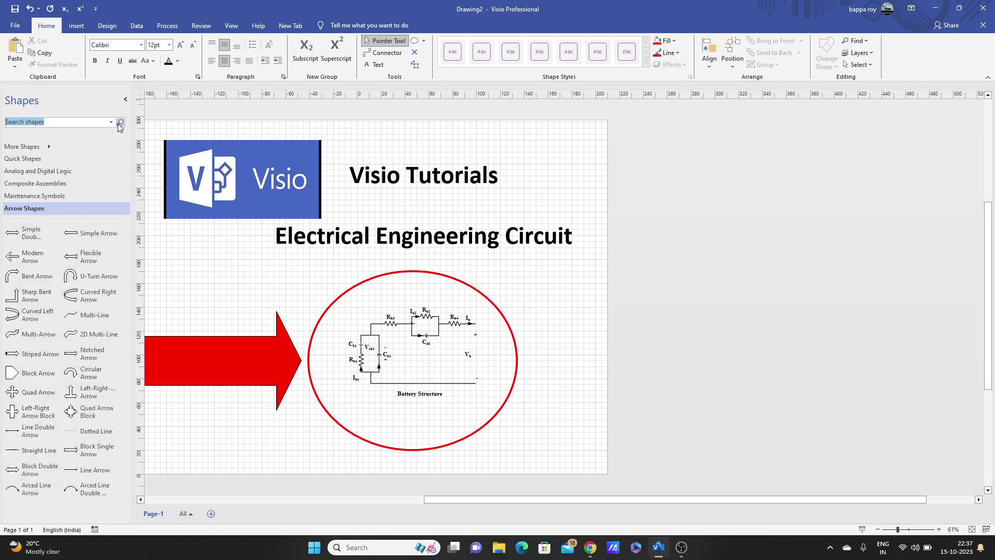
Add the Fundamental Items - Visio 2013 stencil from More Shapes > Engineering > Electrical Engineering
click(42, 145)
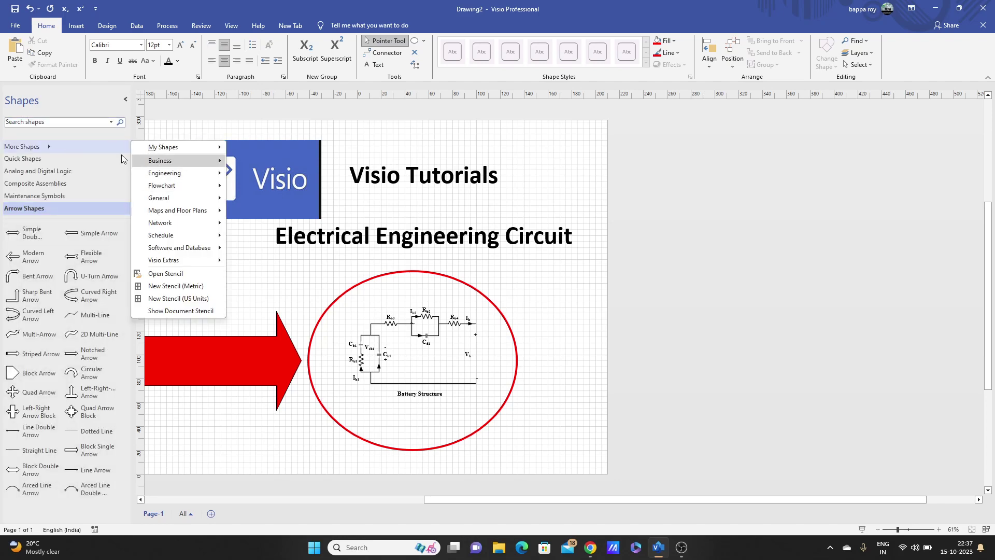
mouse_move(199, 179)
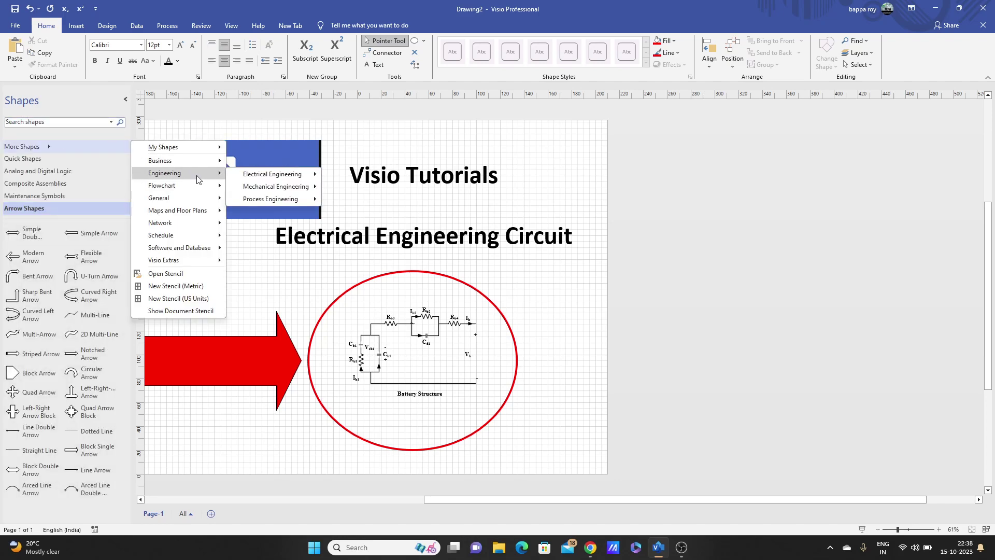
mouse_move(286, 178)
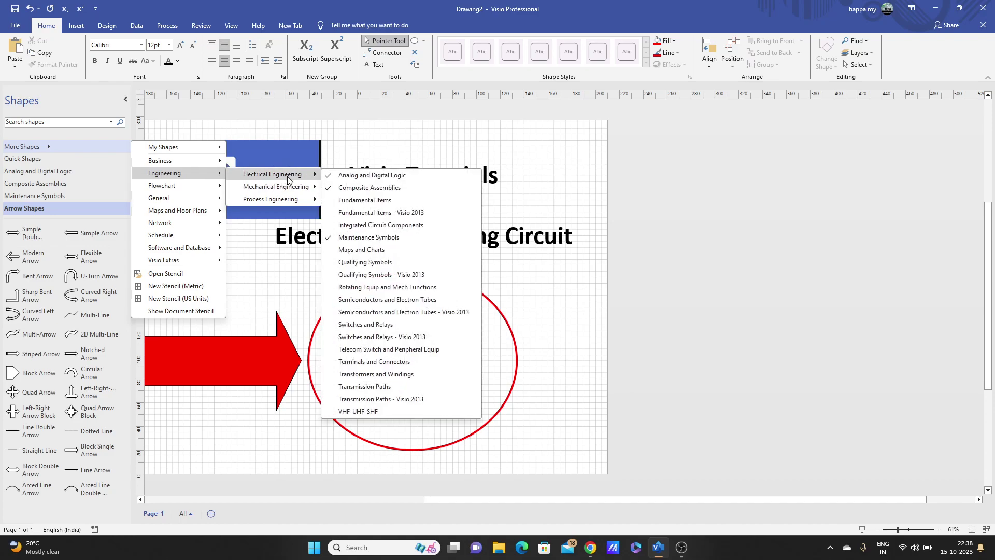
click(367, 215)
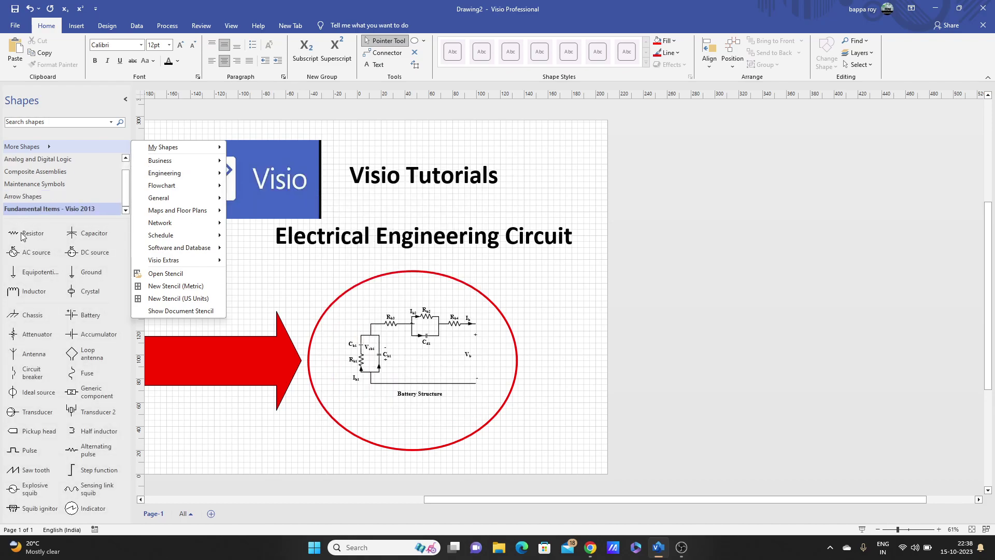
Drag a Resistor from Fundamental Items to the page's top-right area and widen it
click(21, 236)
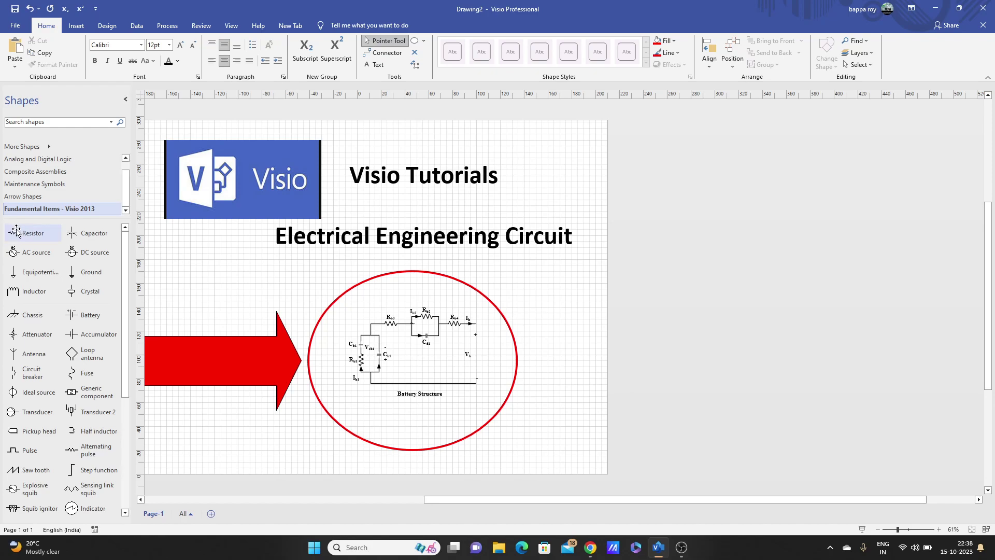
mouse_move(16, 233)
mouse_down()
mouse_move(284, 231)
mouse_move(640, 200)
mouse_move(727, 210)
mouse_up()
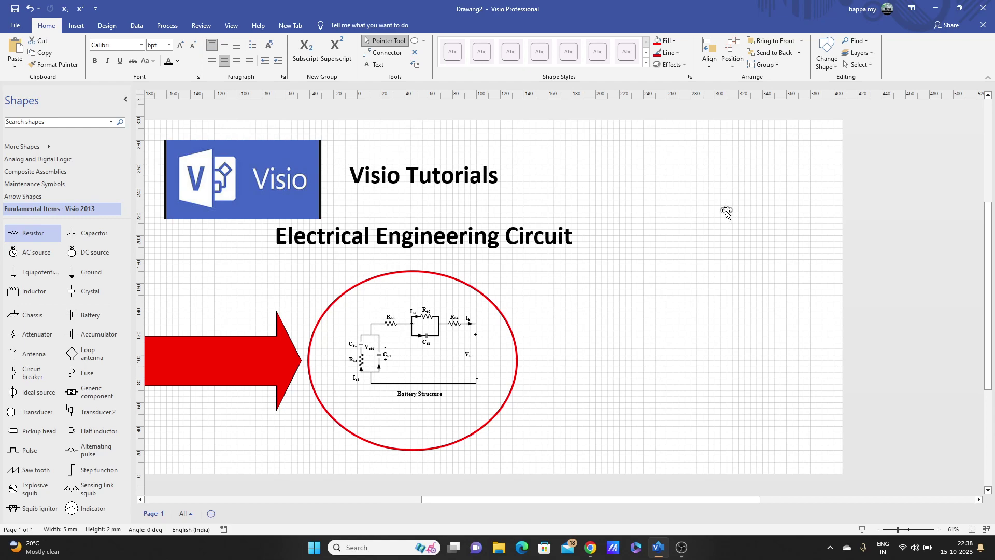
drag(722, 209, 691, 210)
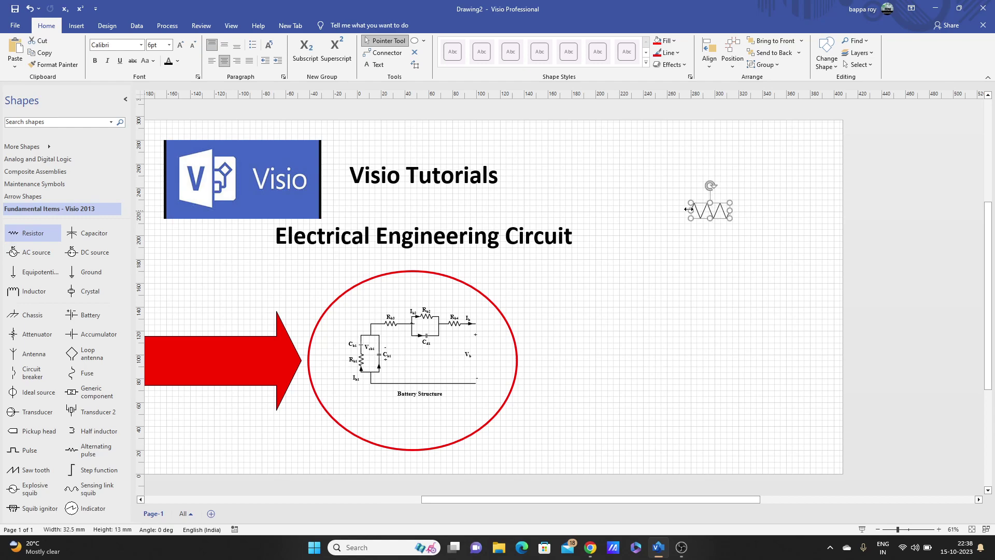
click(765, 220)
click(711, 210)
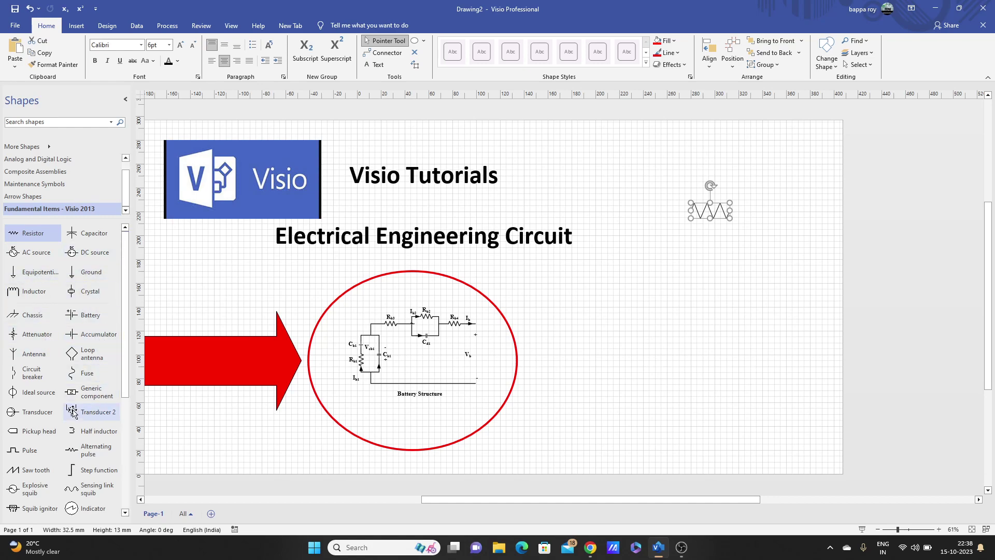
scroll(78, 412, down, 3)
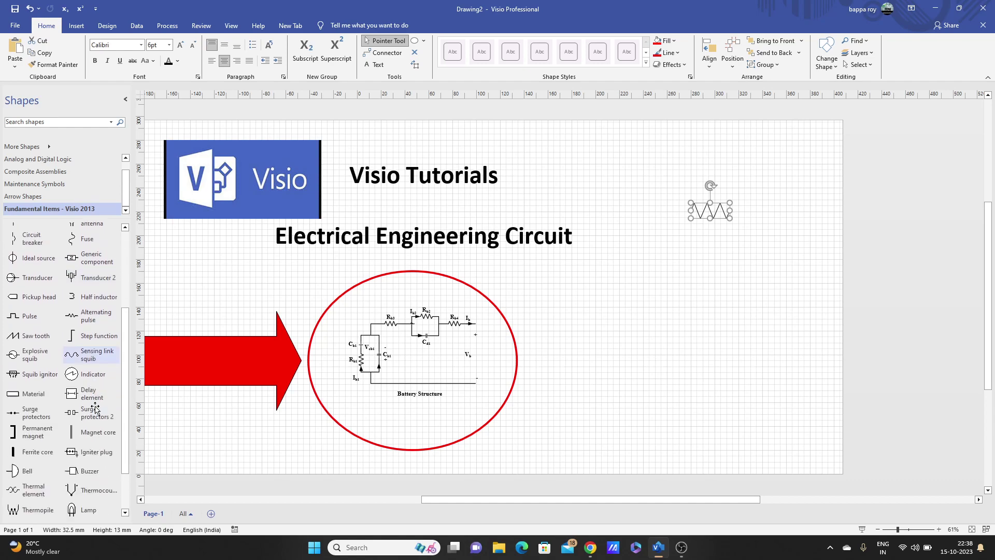
scroll(95, 400, up, 2)
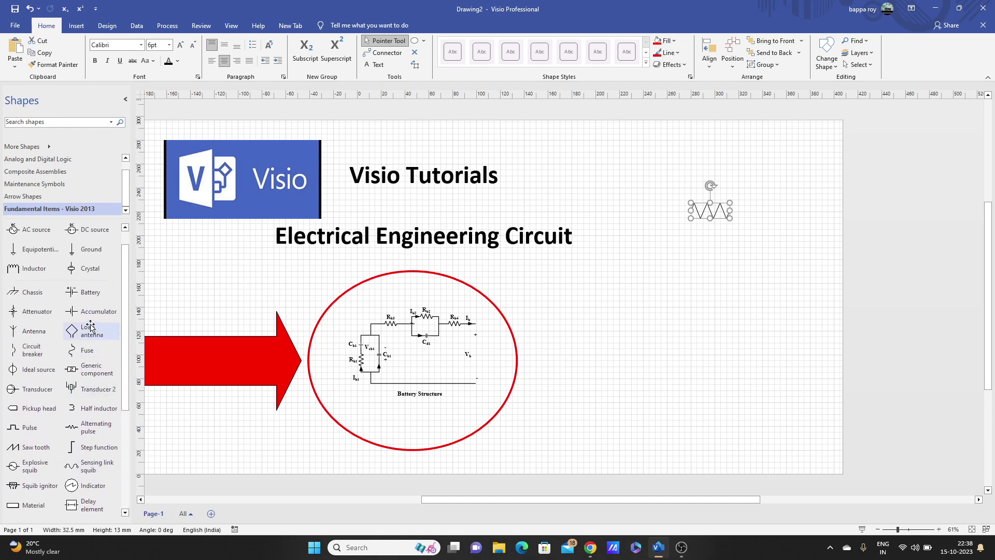
scroll(90, 266, up, 1)
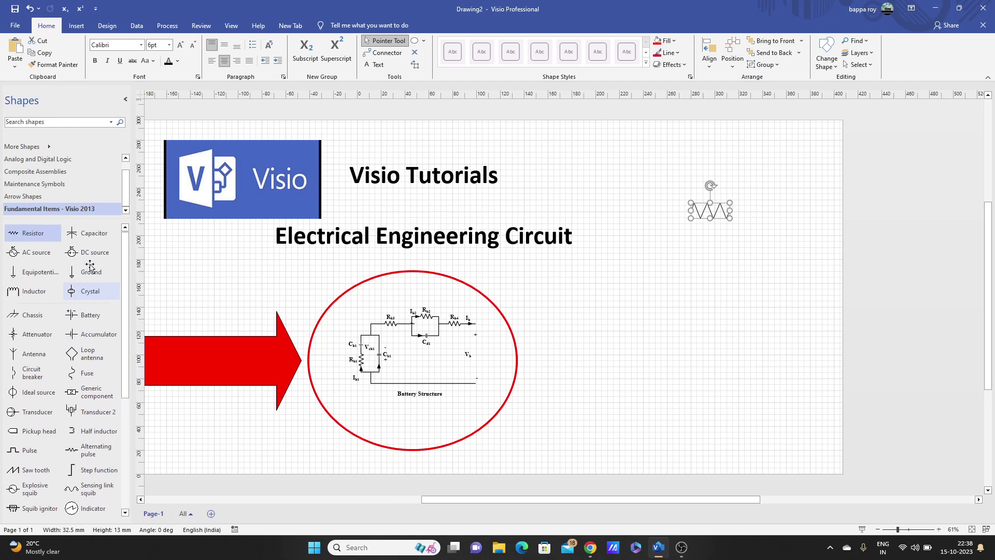
Place a capacitor sized 45.625 x 18.25 mm below the first resistor
drag(73, 234, 684, 266)
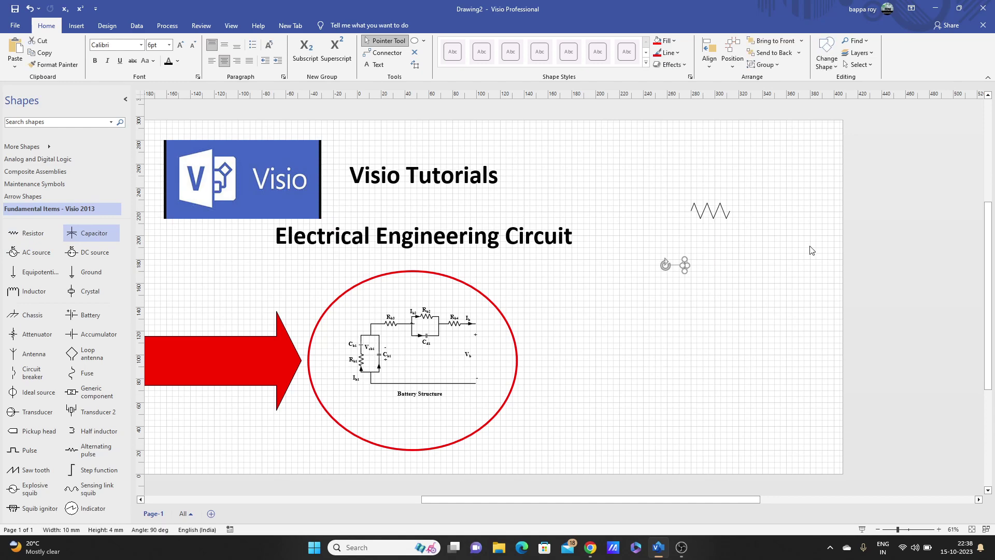
drag(681, 266, 655, 269)
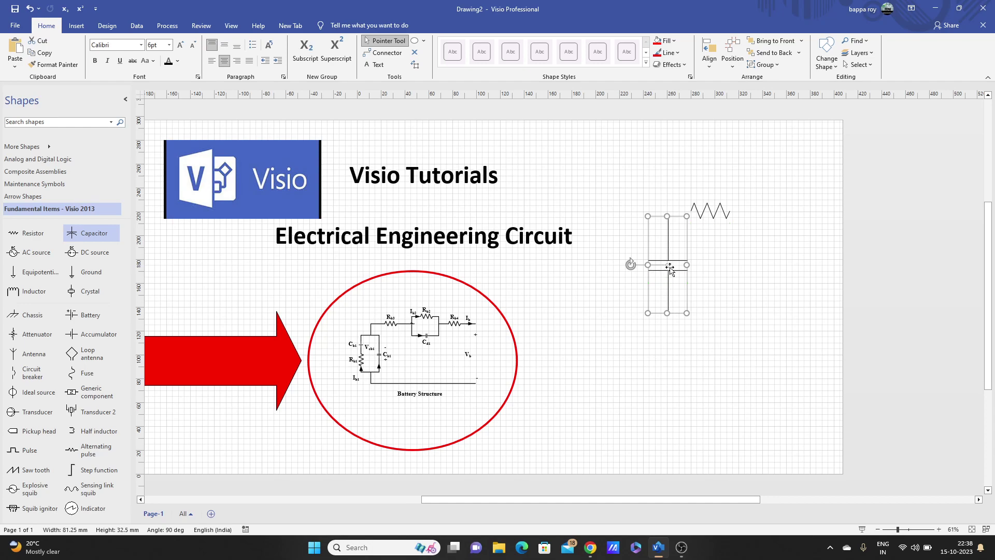
click(682, 266)
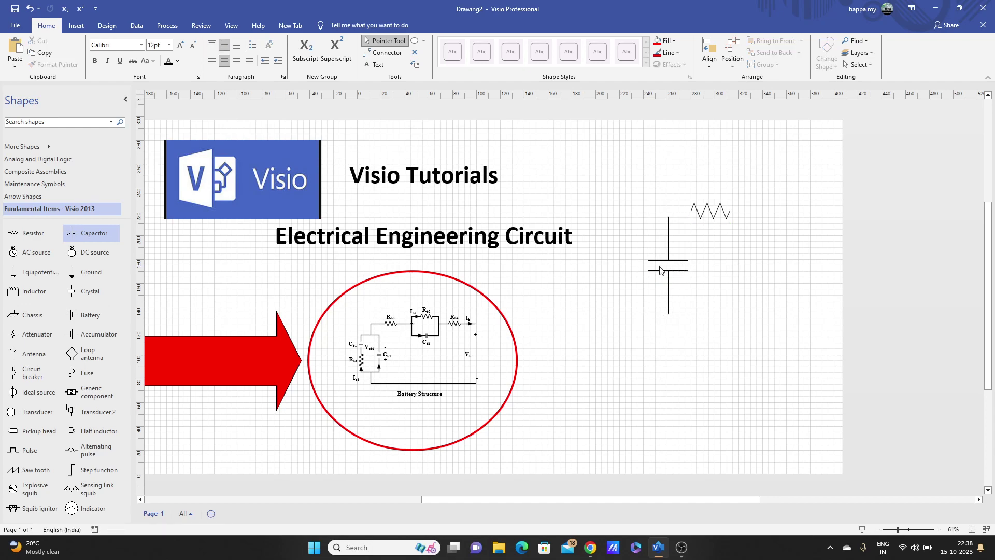
click(667, 260)
drag(656, 314, 674, 271)
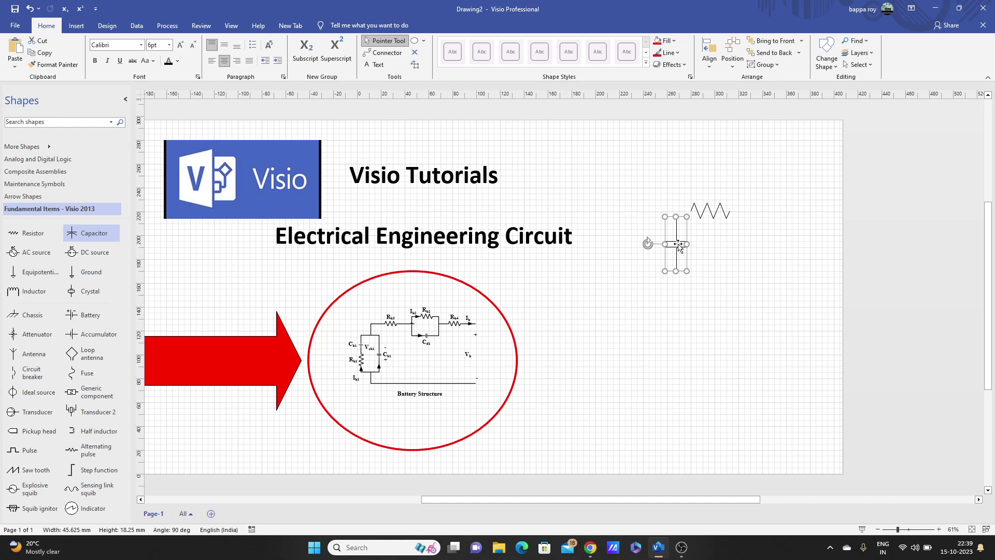
drag(675, 245, 670, 311)
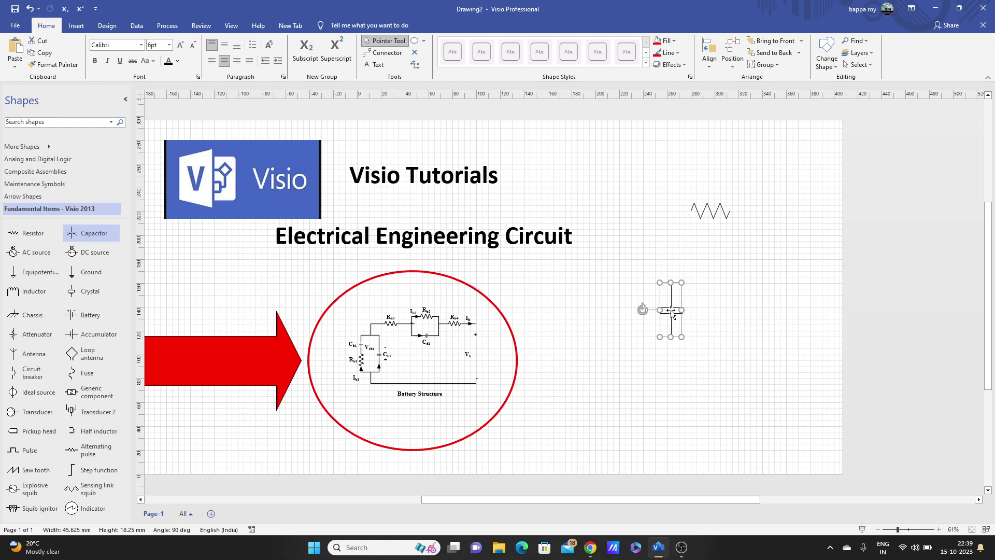
Paste a resistor copy, rotate it vertical, and position it under the capacitor
click(717, 208)
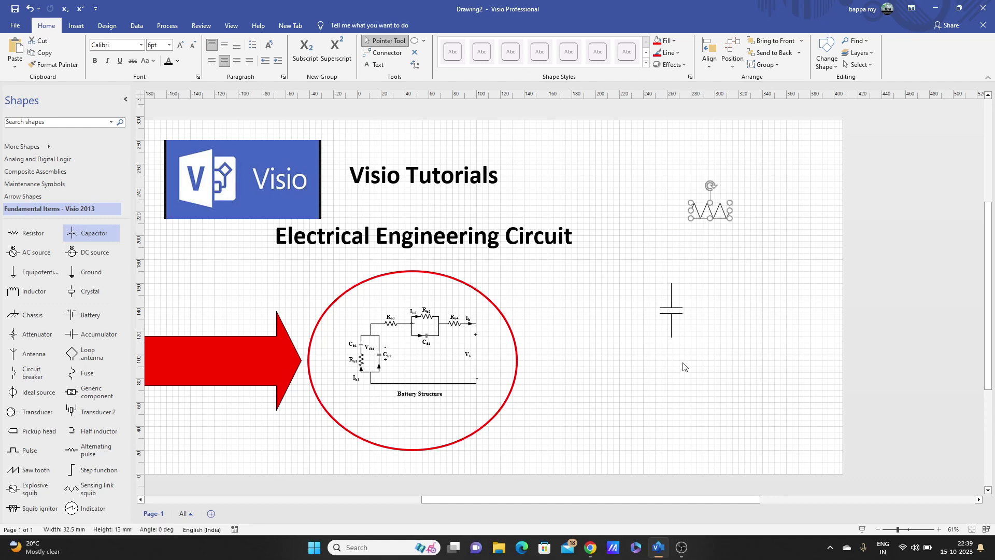
click(682, 377)
key(ctrl+v)
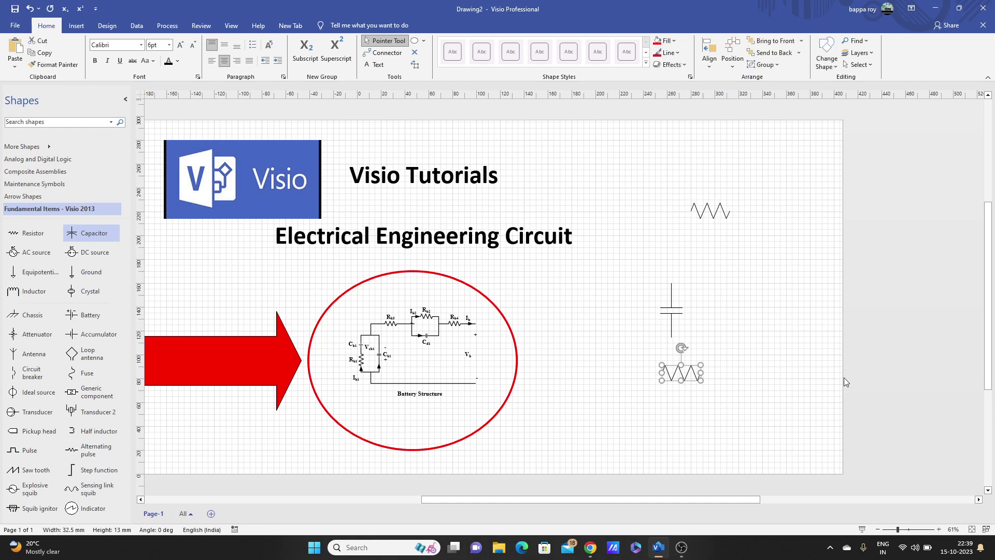
key(ctrl+r)
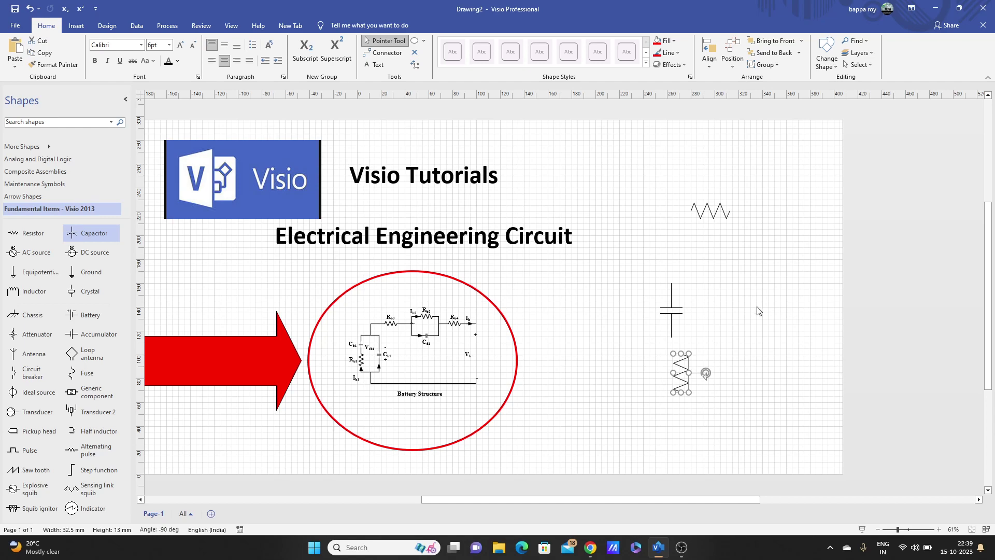
drag(682, 380, 672, 381)
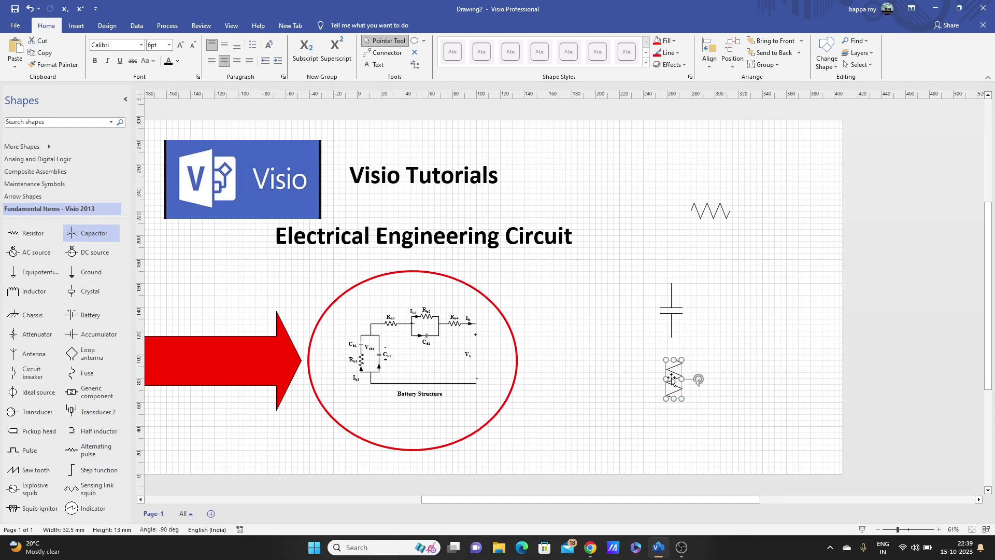
click(715, 358)
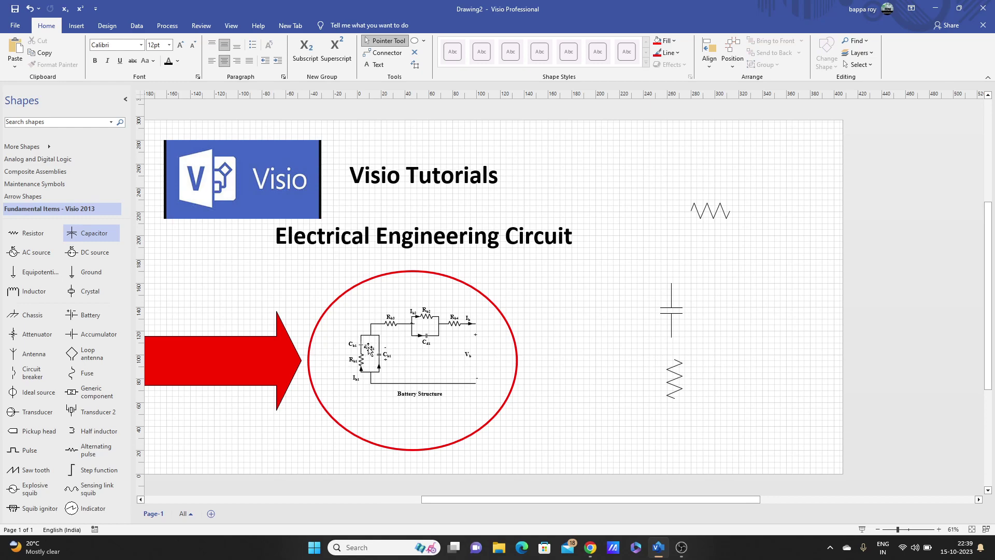
click(671, 306)
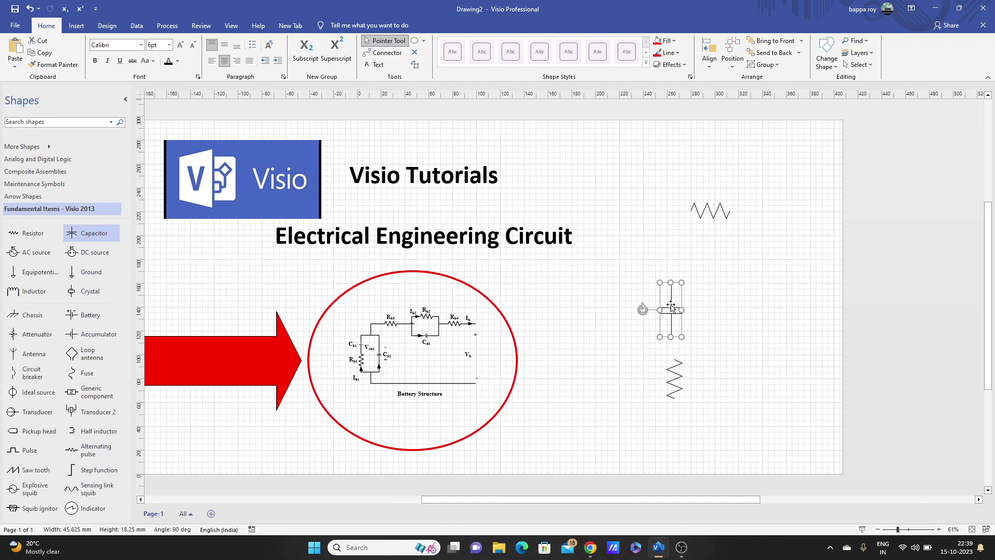
Paste a second capacitor copy to the right and adjust its position
click(774, 353)
key(ctrl+v)
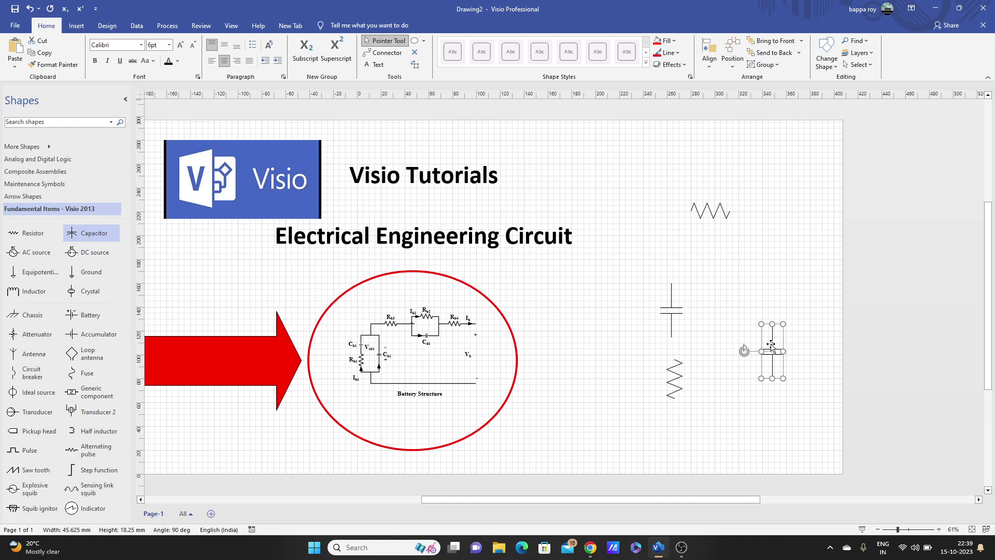
drag(770, 344, 750, 325)
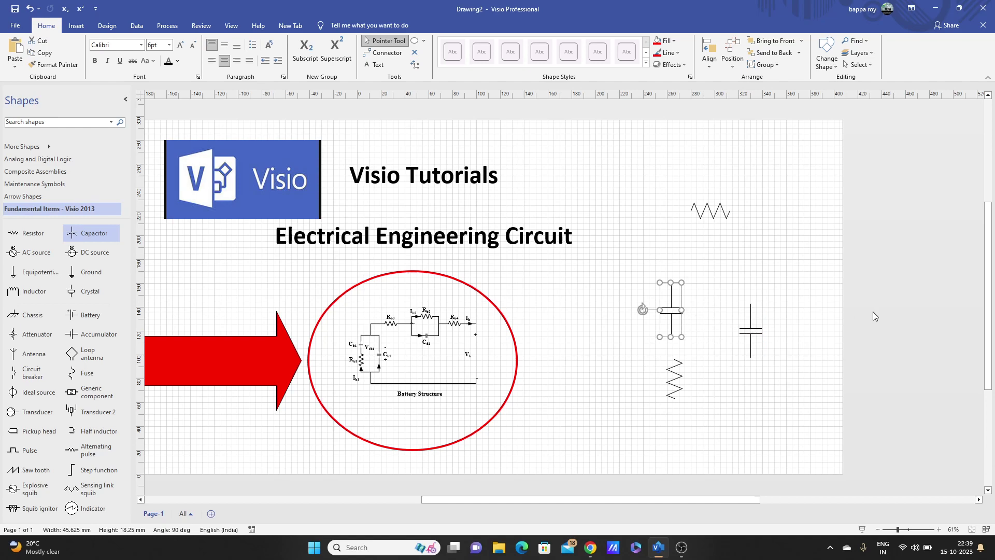
key(ctrl+z)
key(ctrl+z)
key(ctrl+z)
key(ctrl+z)
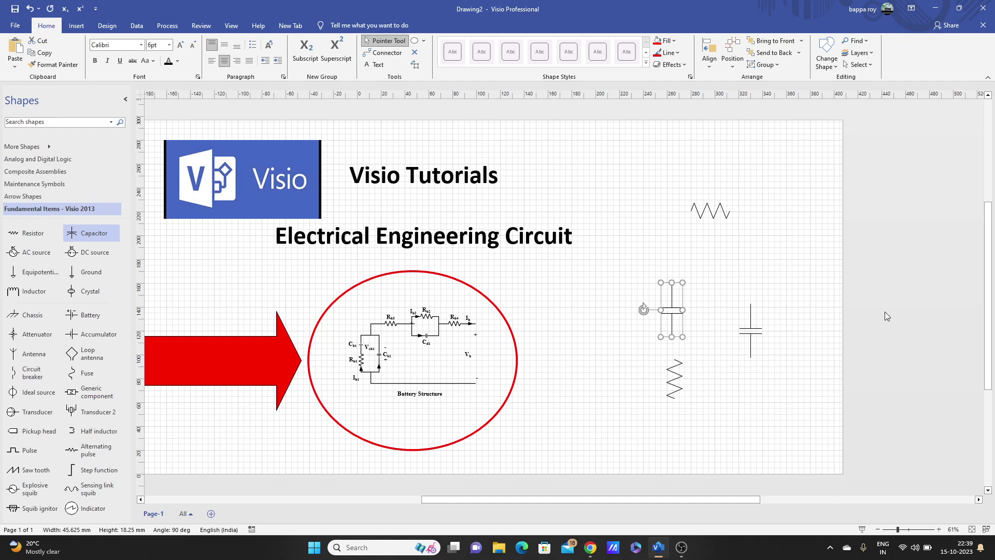
key(ctrl+z)
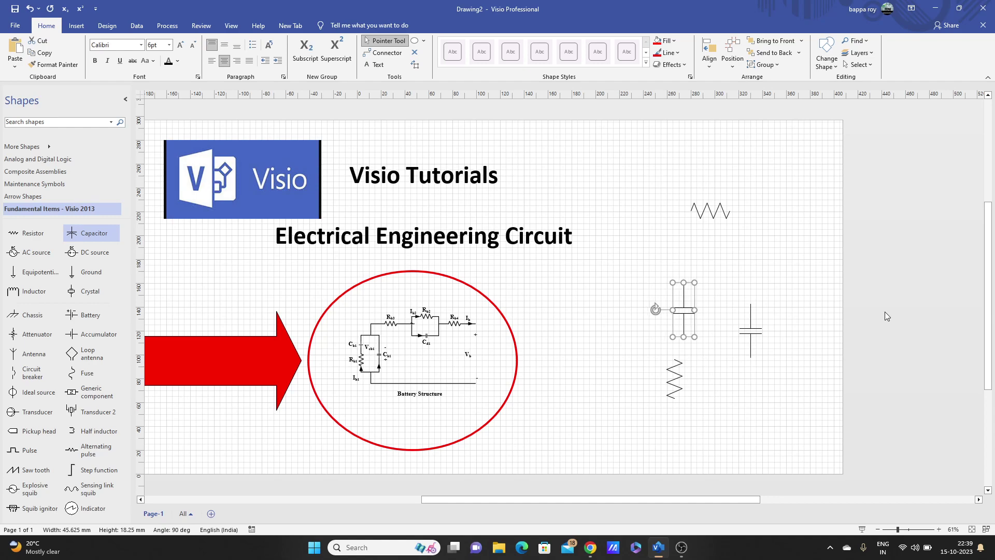
key(ctrl+y)
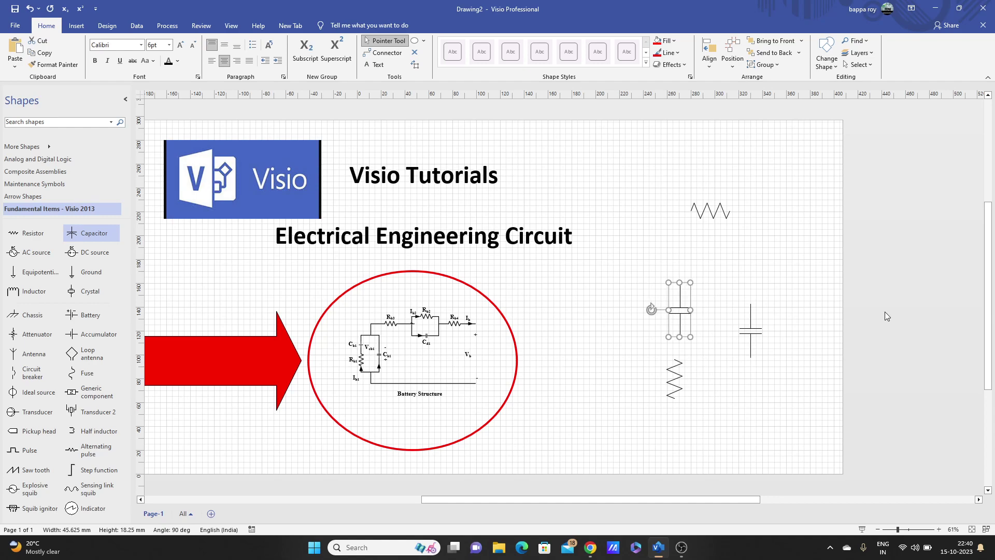
Nudge the vertical resistor and left capacitor into alignment
click(671, 374)
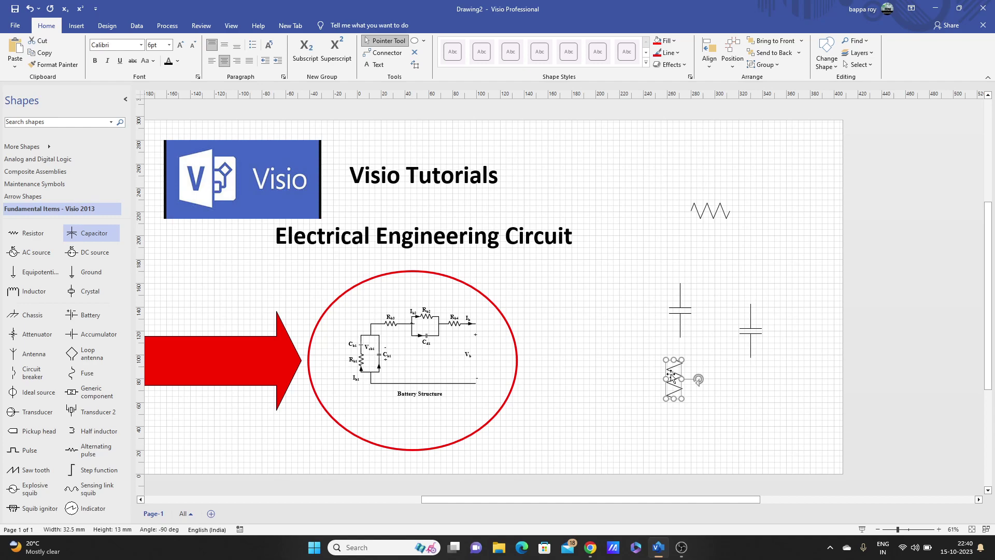
drag(671, 374, 678, 374)
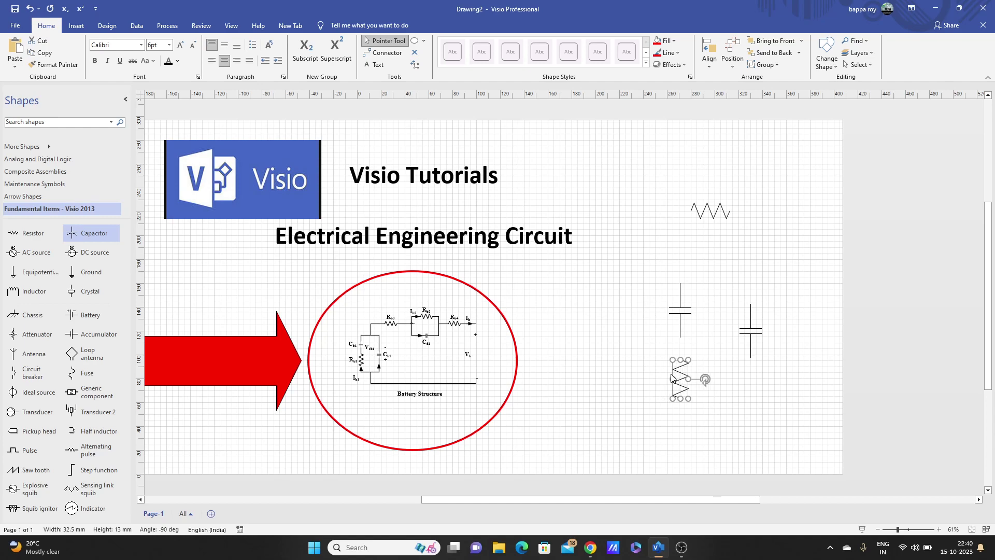
click(706, 332)
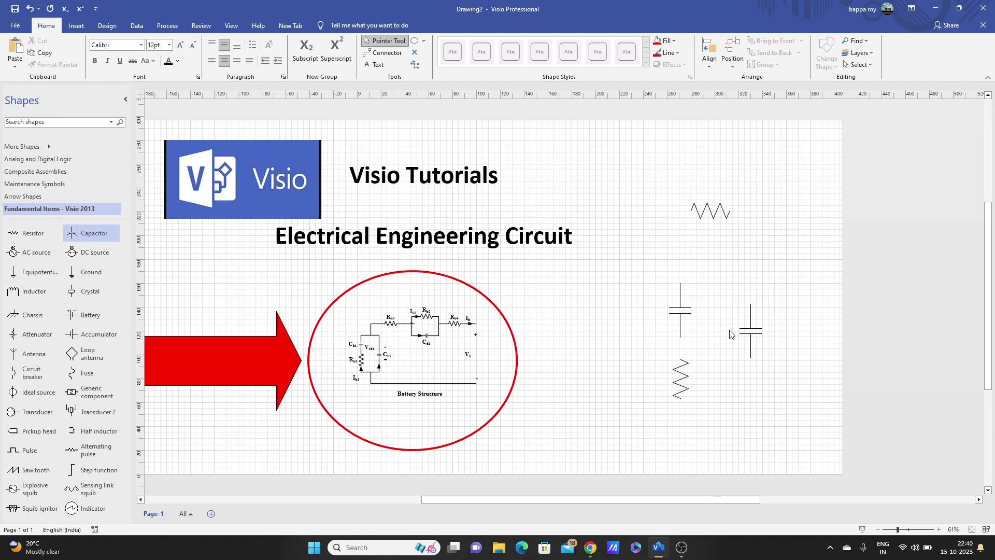
click(684, 311)
drag(684, 312, 673, 312)
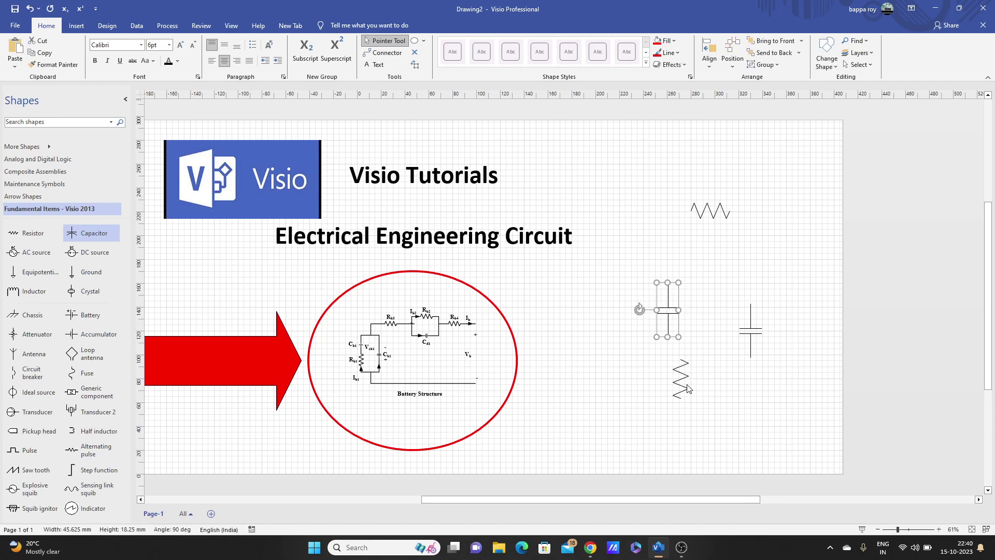
drag(689, 383, 683, 383)
key(Left)
key(Left)
key(Left)
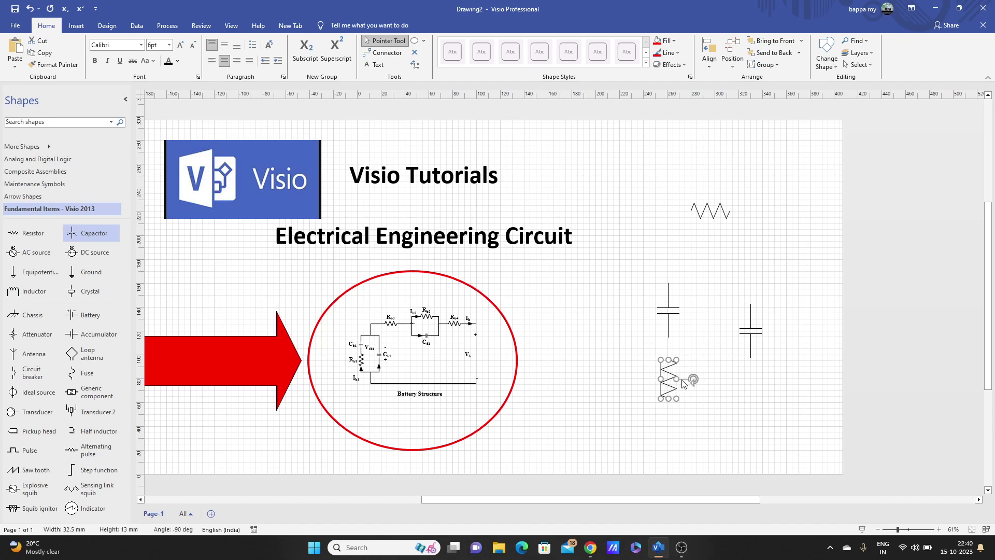
key(Up)
key(Up)
click(709, 337)
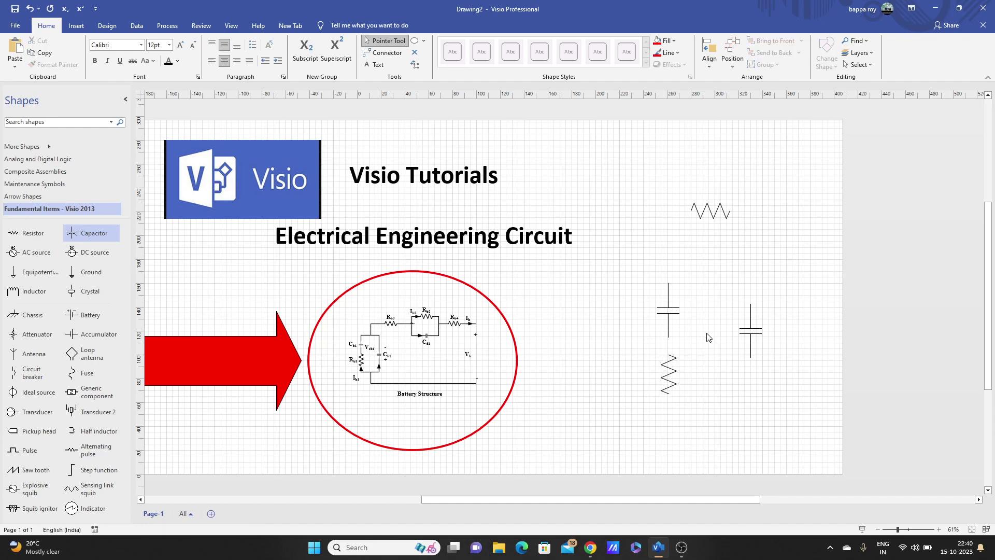
Shift the right capacitor slightly left
click(674, 378)
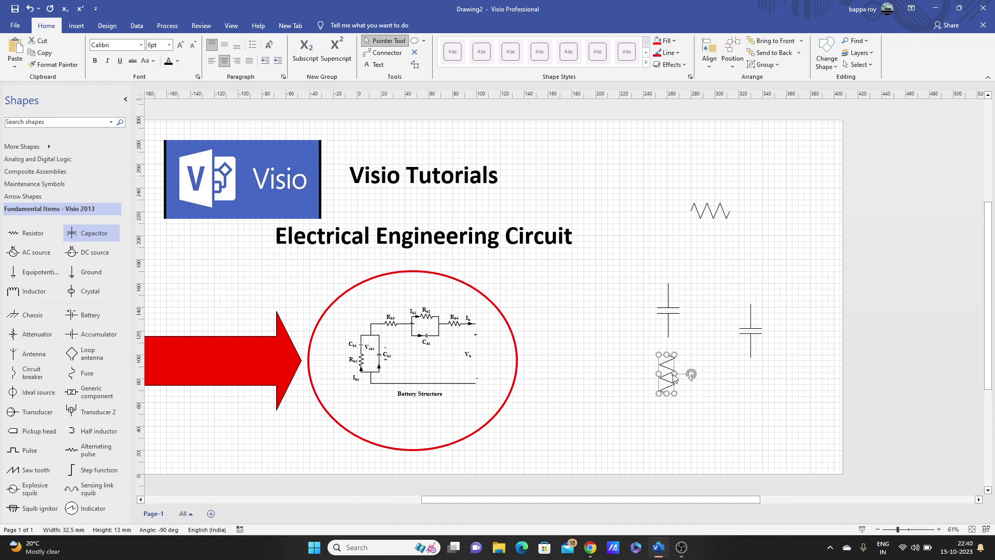
click(704, 353)
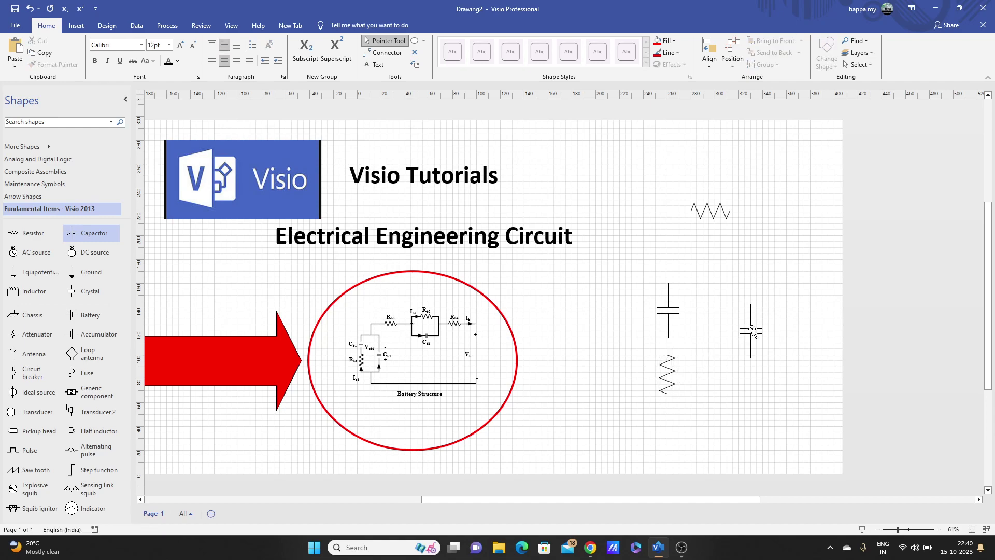
click(753, 332)
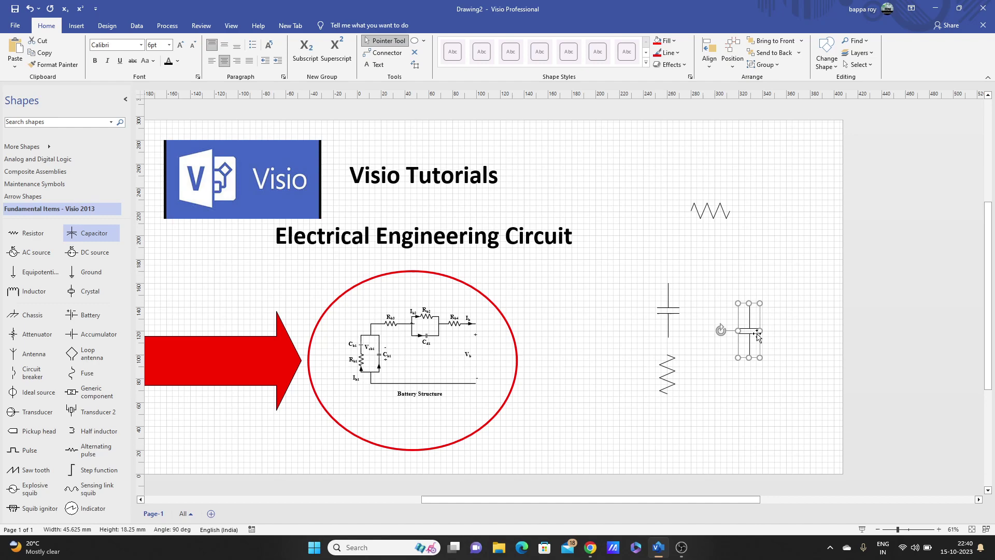
drag(758, 336, 747, 336)
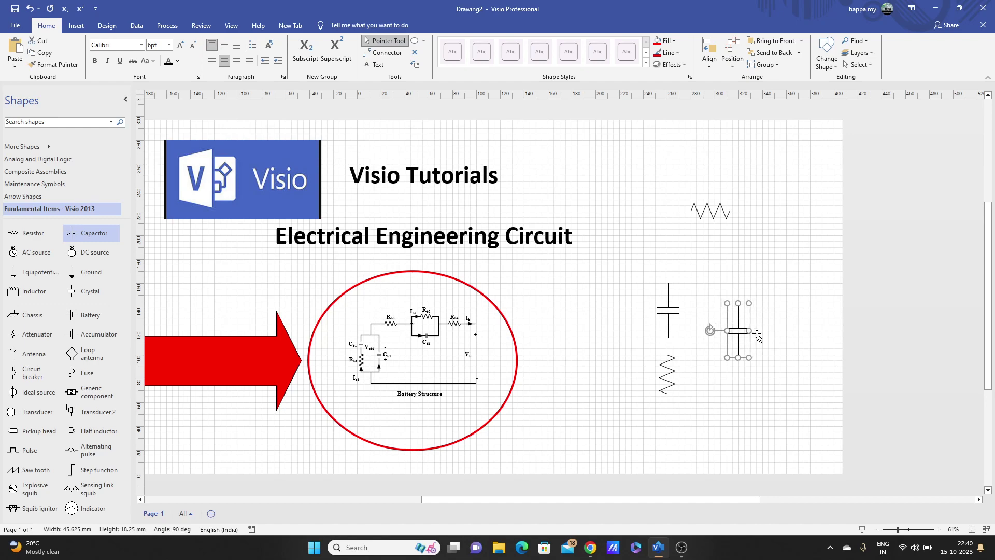
Rotate a capacitor copy horizontal with Ctrl+R and slide it to the right
click(718, 214)
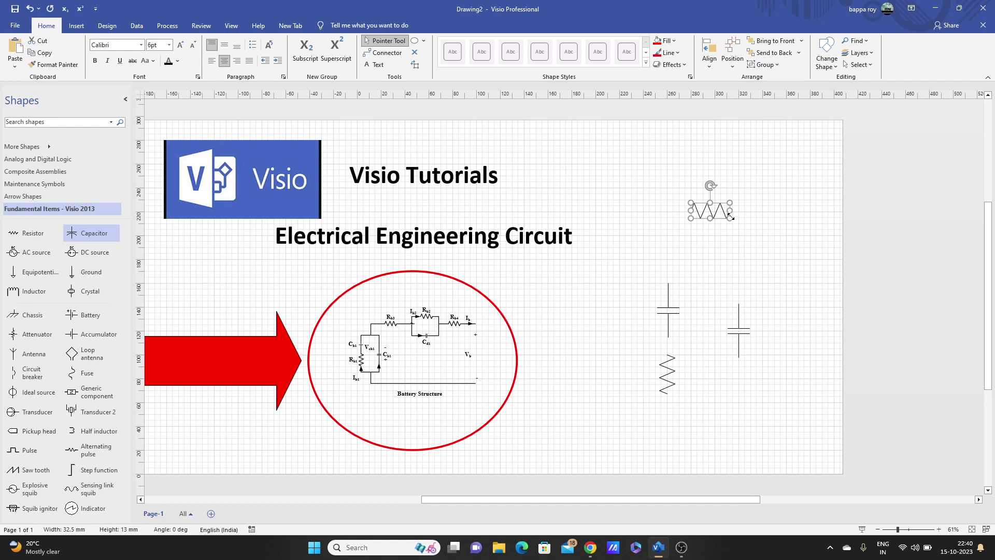
drag(714, 213, 786, 242)
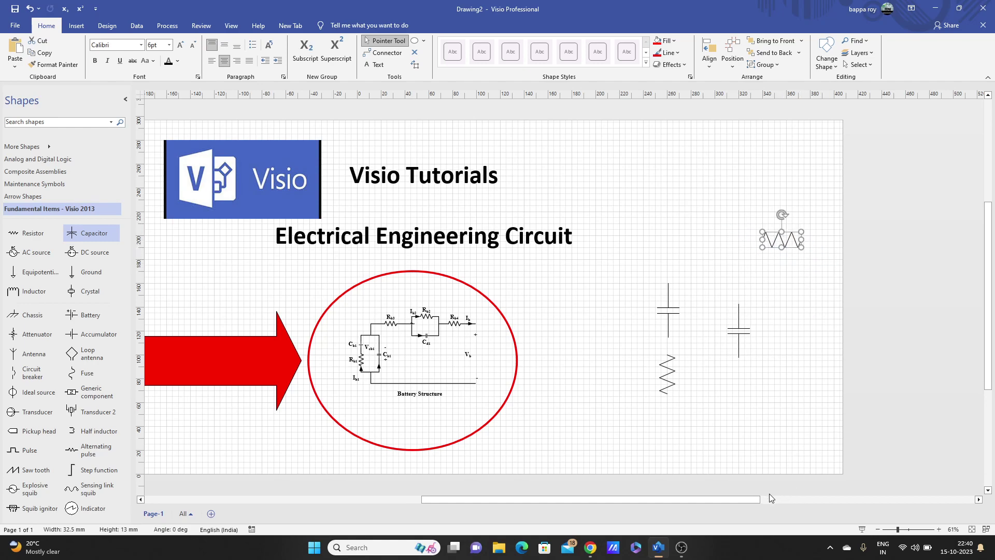
scroll(770, 498, right, 3)
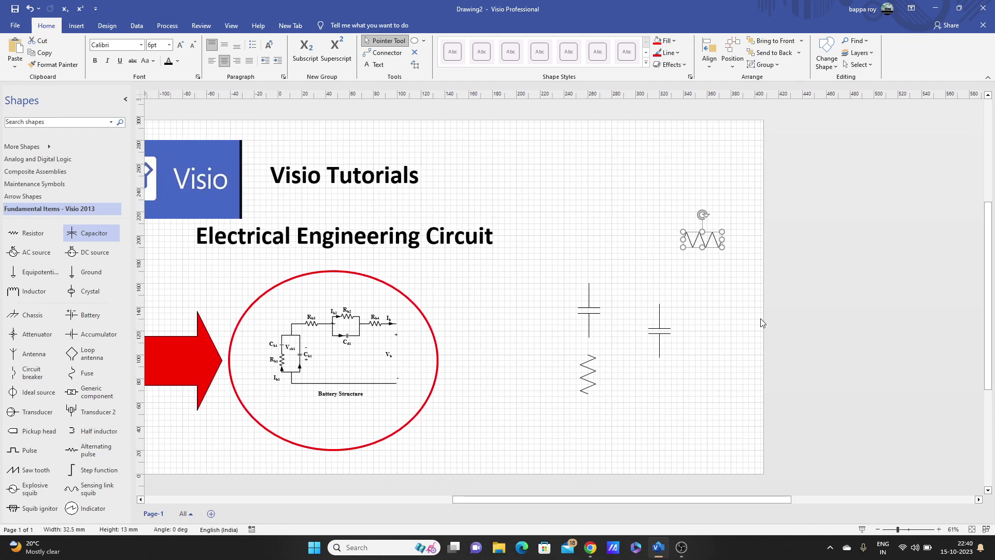
key(ctrl+z)
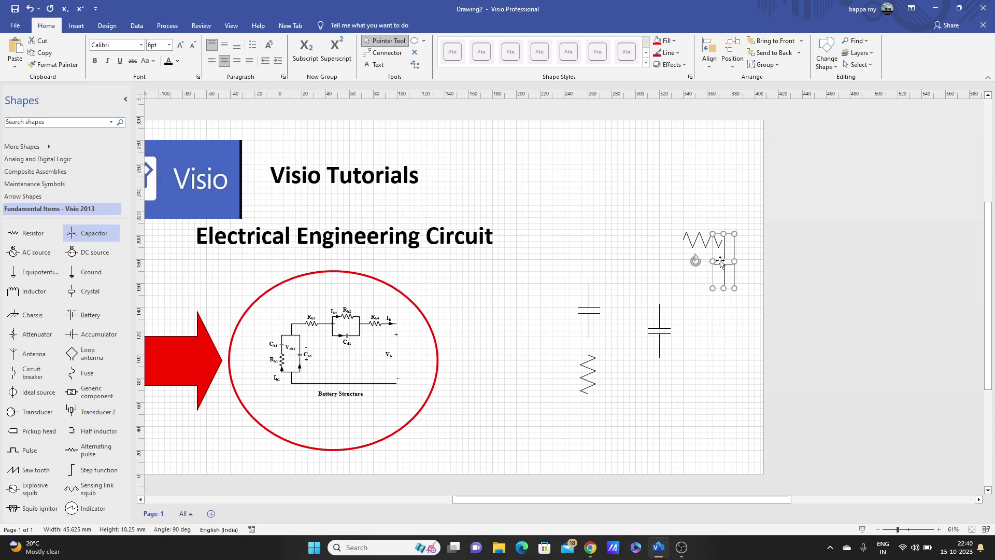
drag(721, 262, 768, 284)
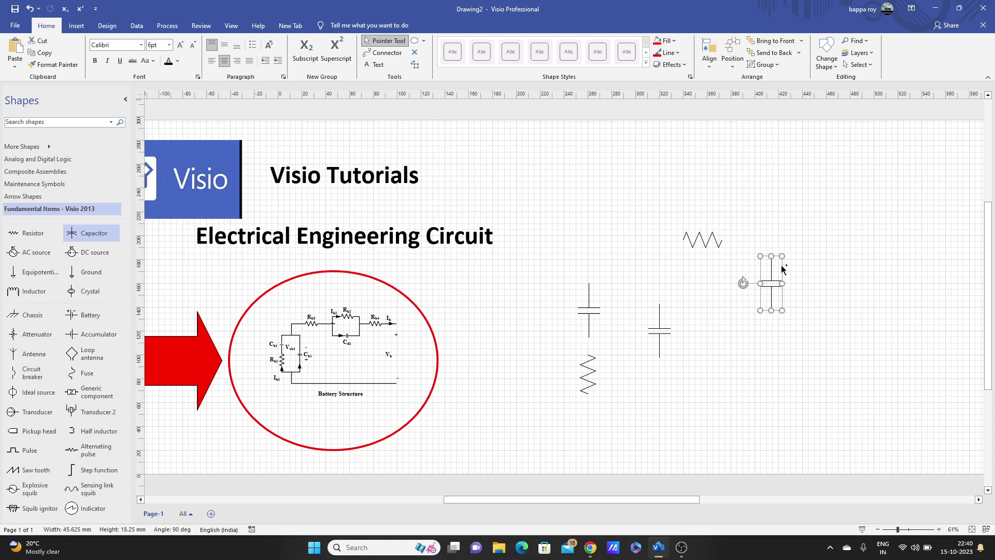
key(ctrl+r)
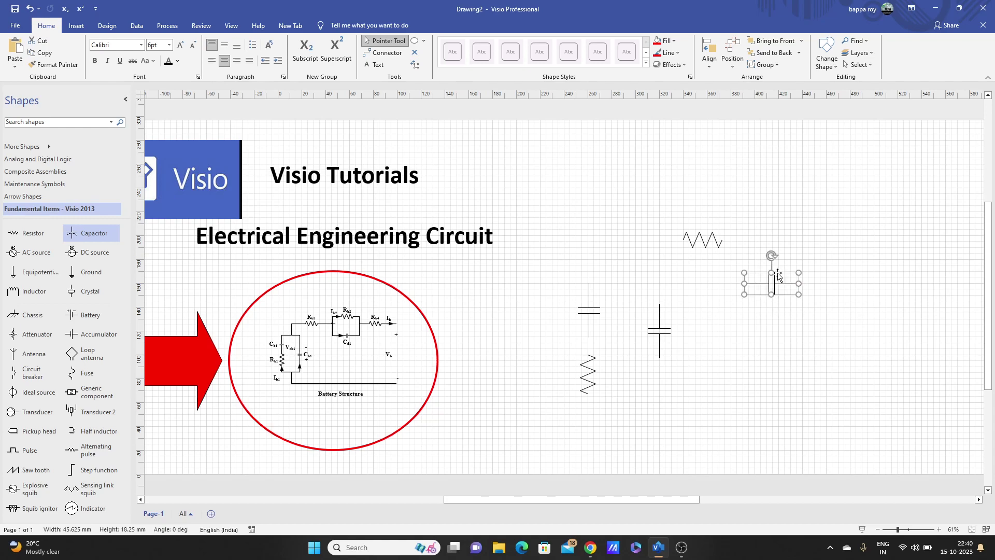
drag(776, 276, 845, 287)
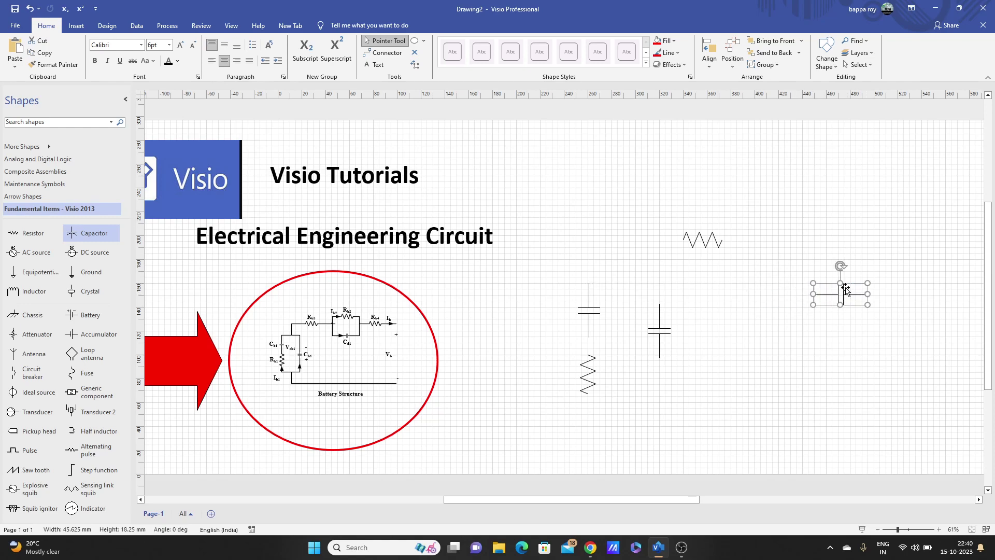
Paste two copies of the top resistor and place them at the far right
click(715, 241)
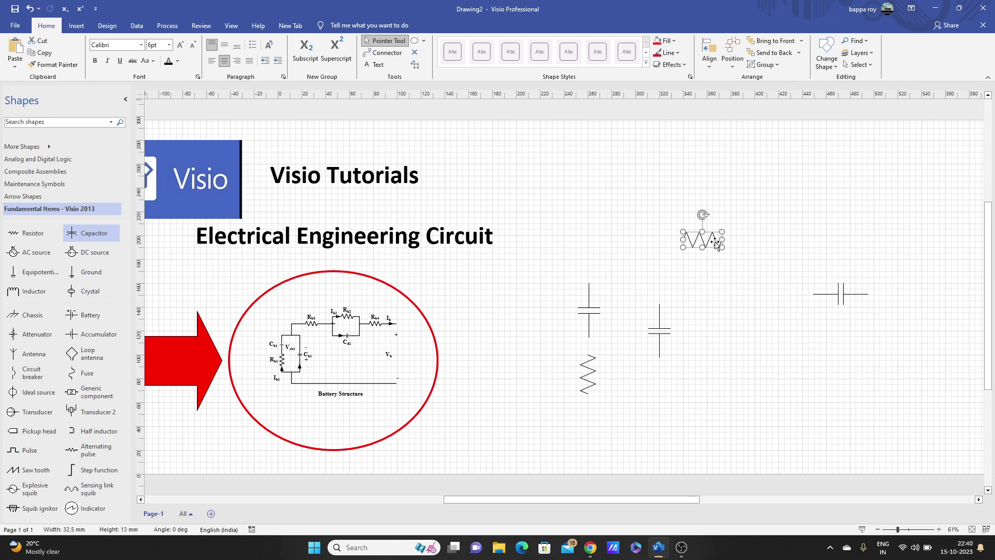
click(831, 241)
key(ctrl+v)
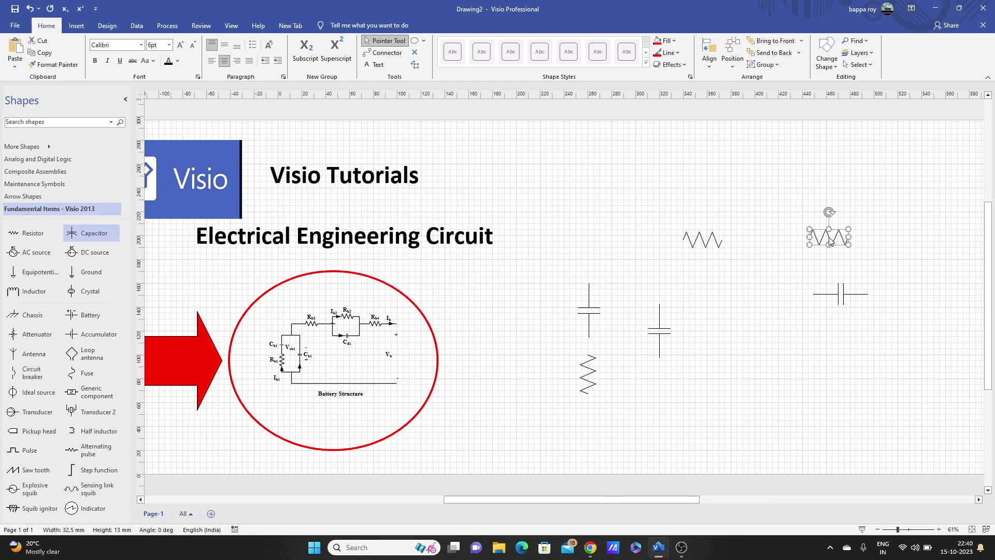
drag(832, 237, 842, 220)
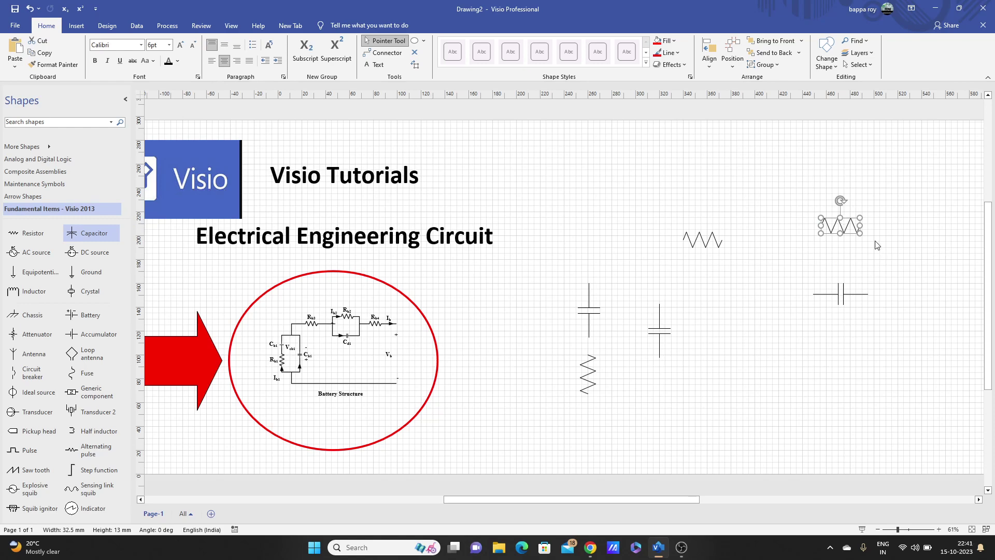
click(927, 283)
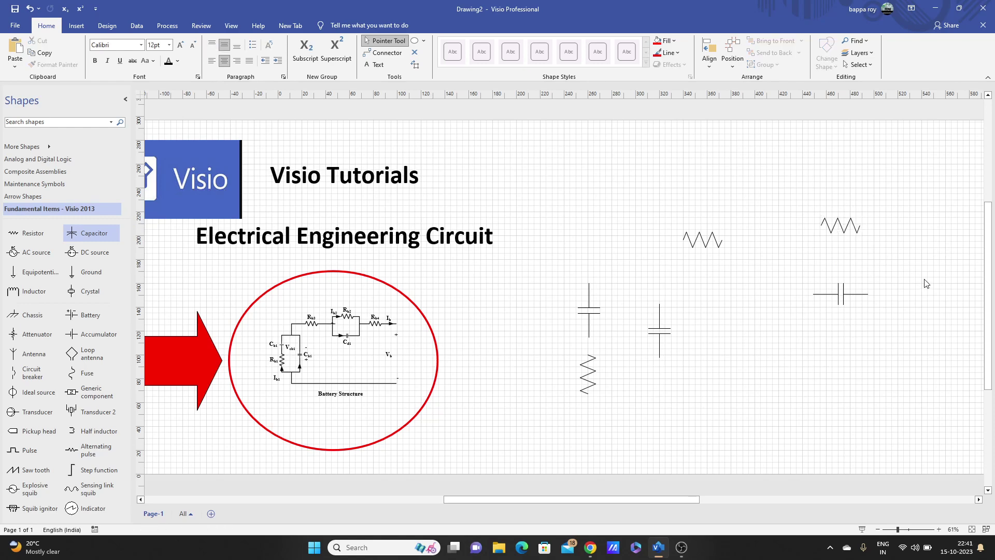
key(ctrl+v)
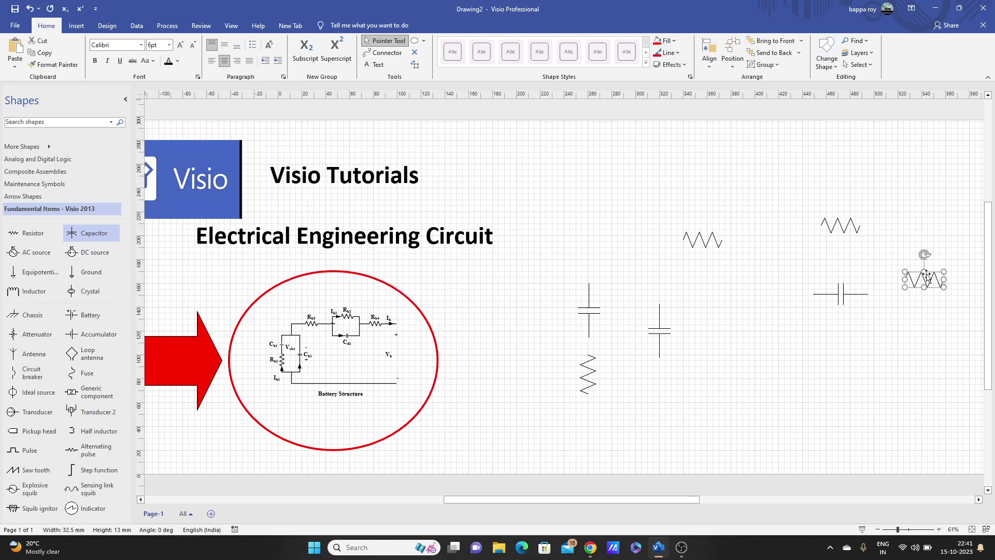
drag(927, 278, 935, 254)
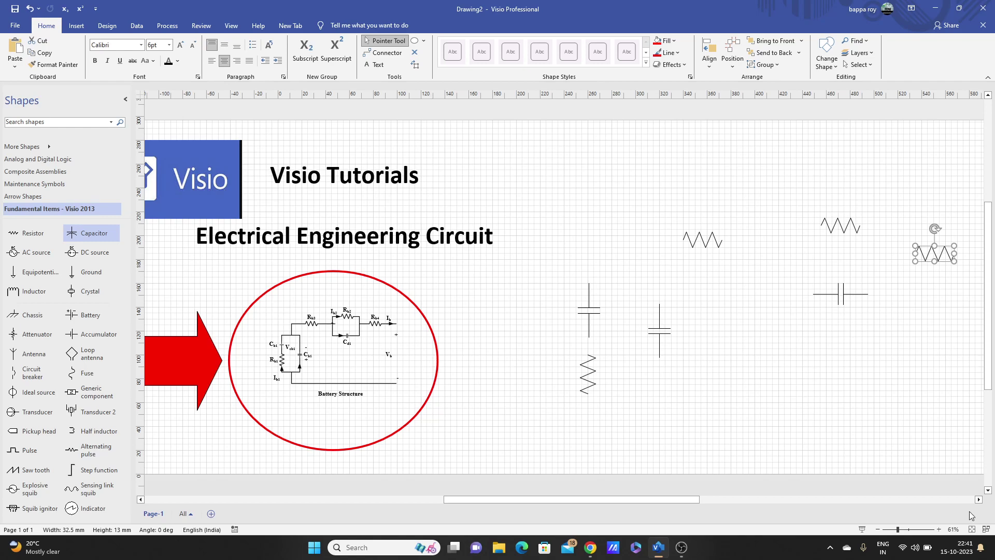
Zoom the drawing in to 82% and clear the selection
click(941, 531)
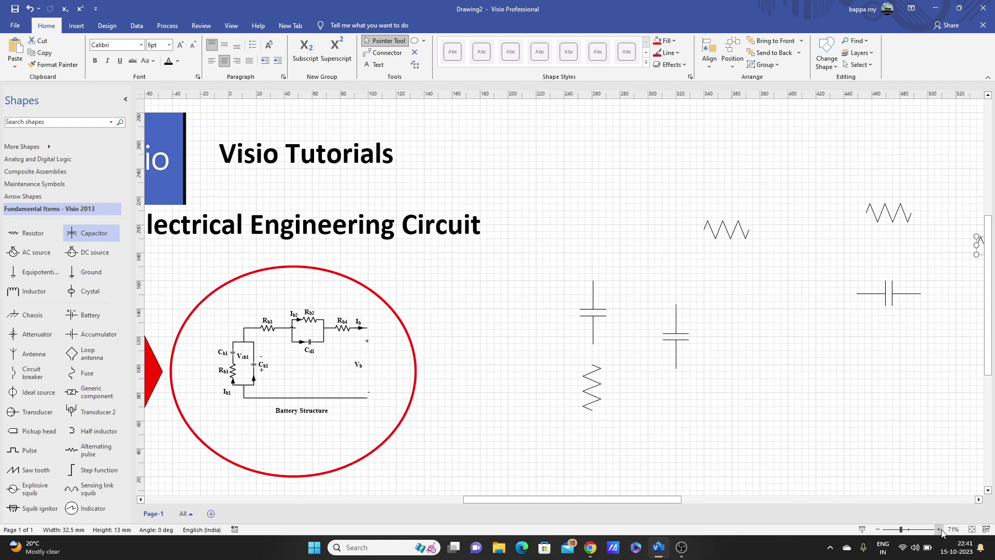
click(941, 530)
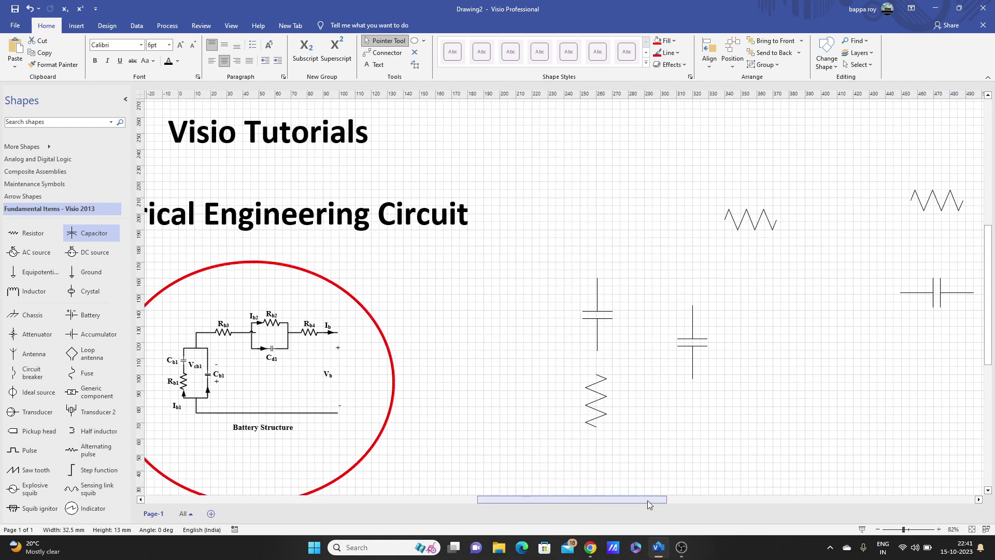
drag(648, 500, 649, 500)
click(241, 361)
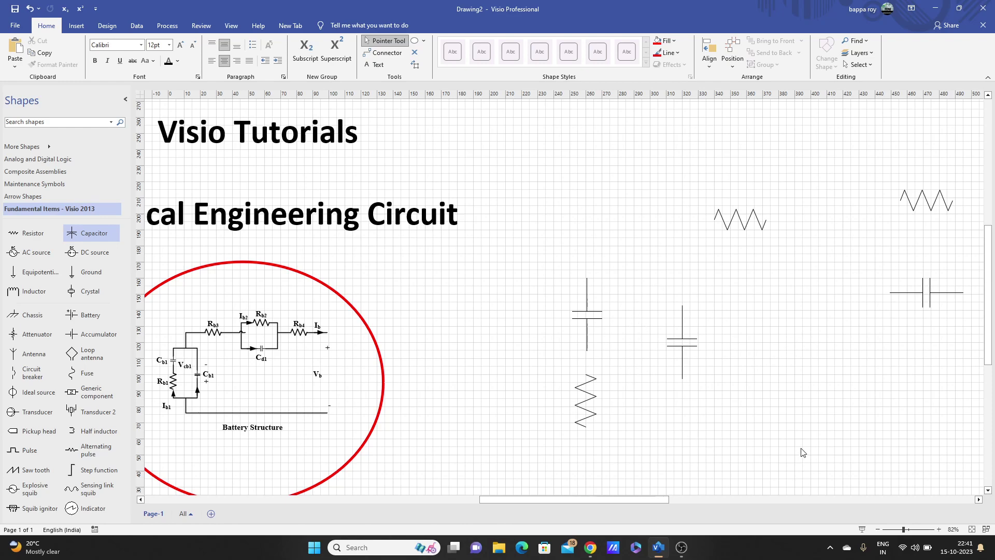
Wire the vertical resistor and both capacitors into a loop with the Connector tool
click(386, 54)
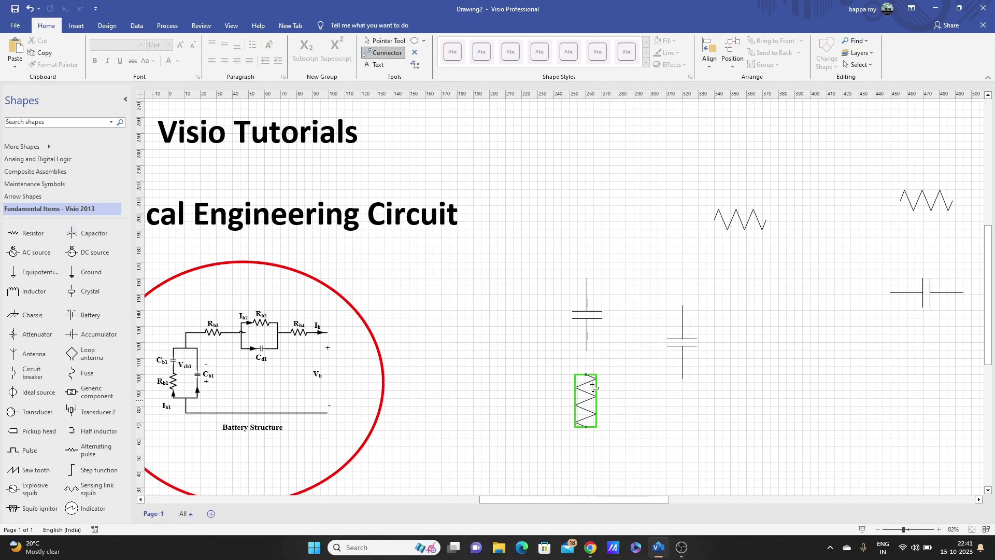
drag(587, 359, 587, 351)
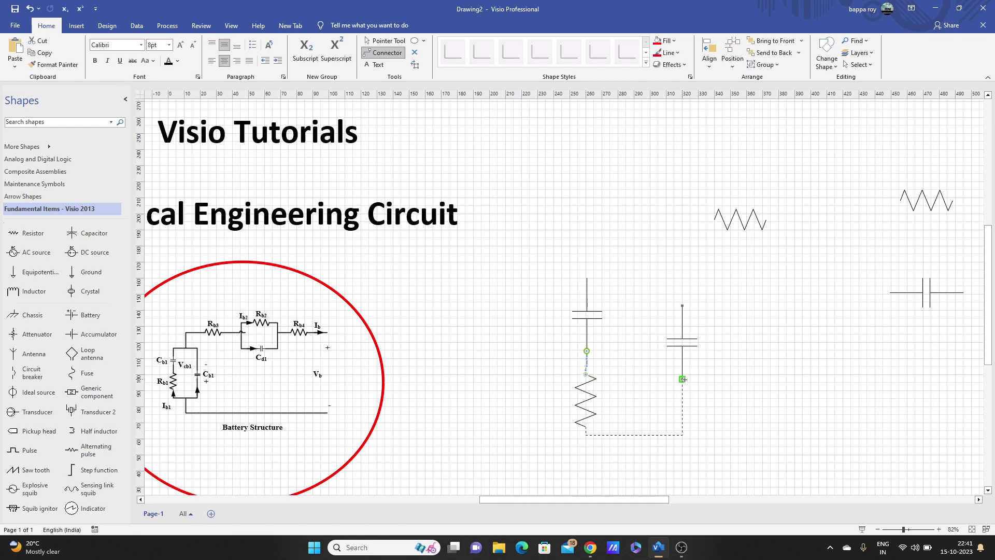
drag(683, 379, 684, 379)
drag(587, 278, 593, 263)
drag(668, 266, 682, 306)
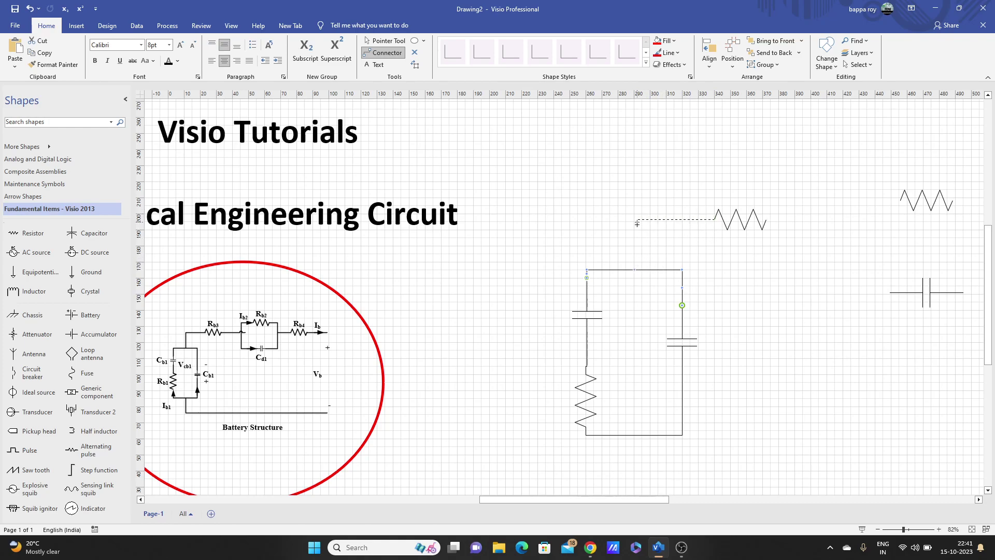
Connect the loop's top wire to the horizontal resistor and raise that resistor slightly
drag(714, 219, 714, 219)
click(735, 223)
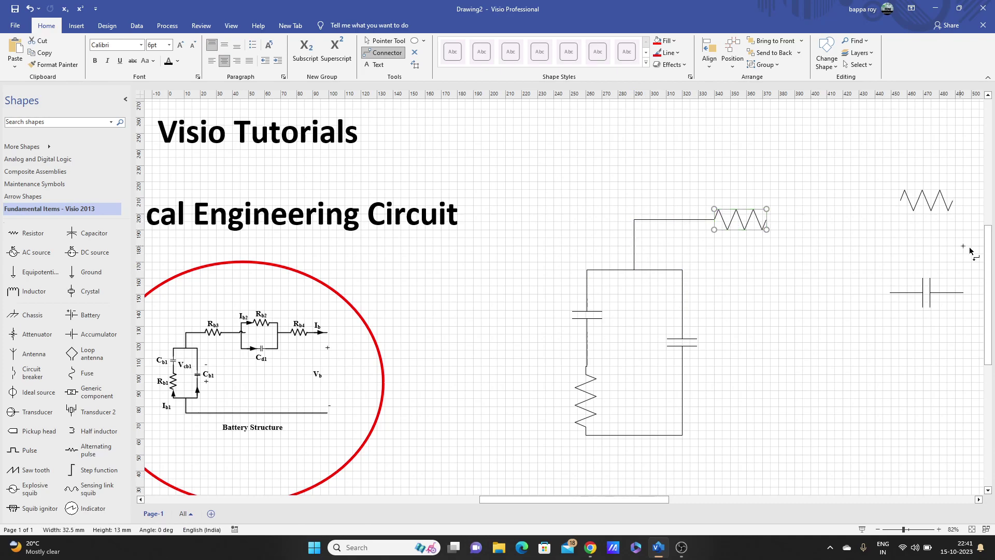
click(386, 41)
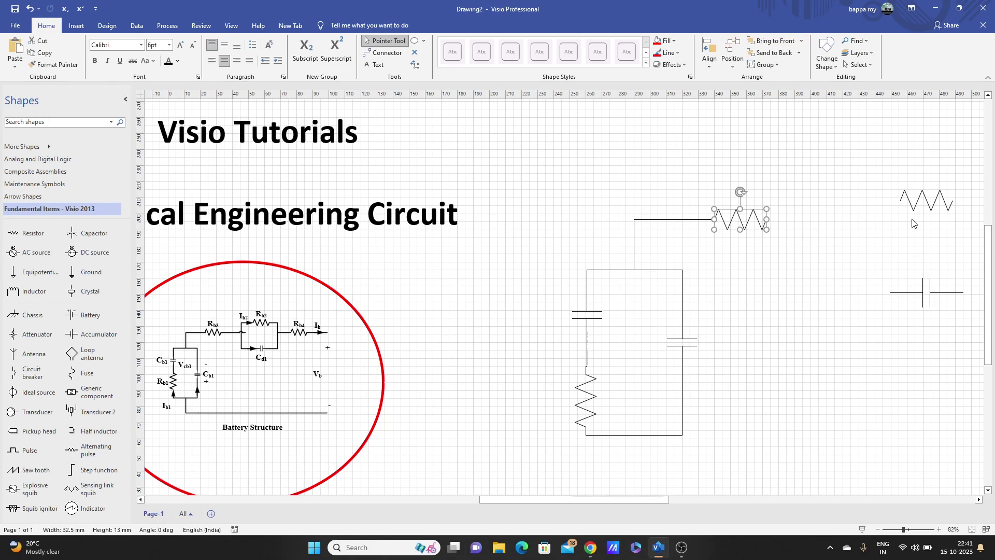
key(ctrl+z)
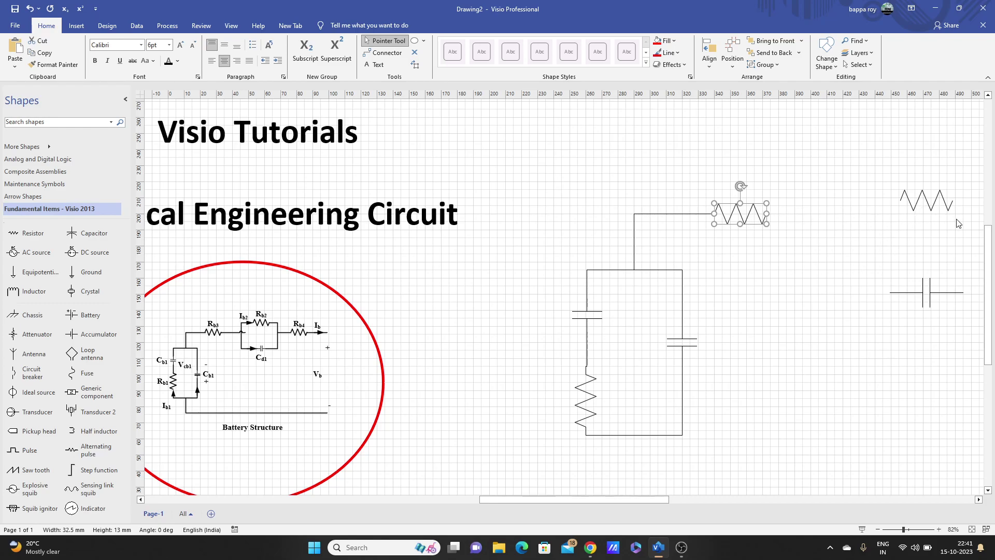
Drag the spare capacitor under the right-hand resistor slightly lower
click(927, 202)
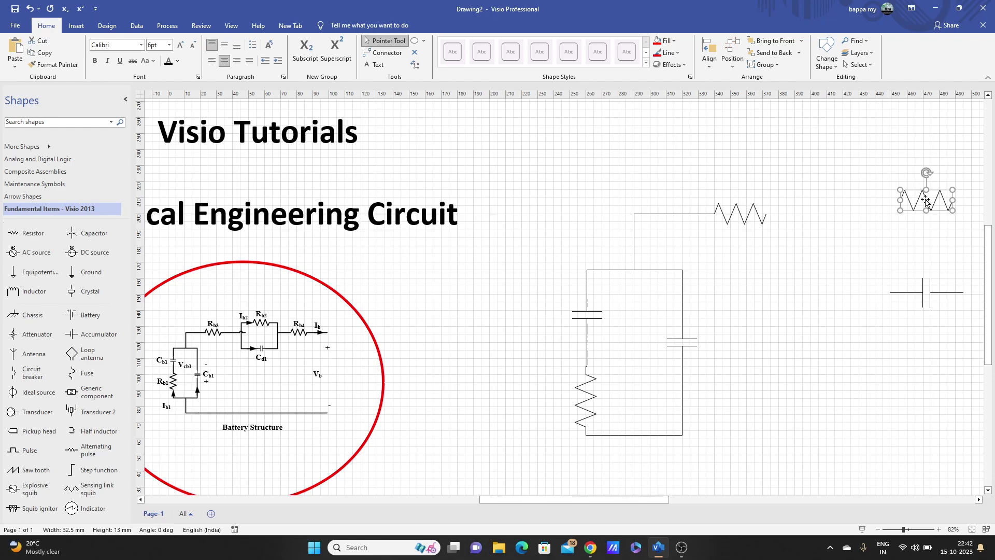
click(930, 286)
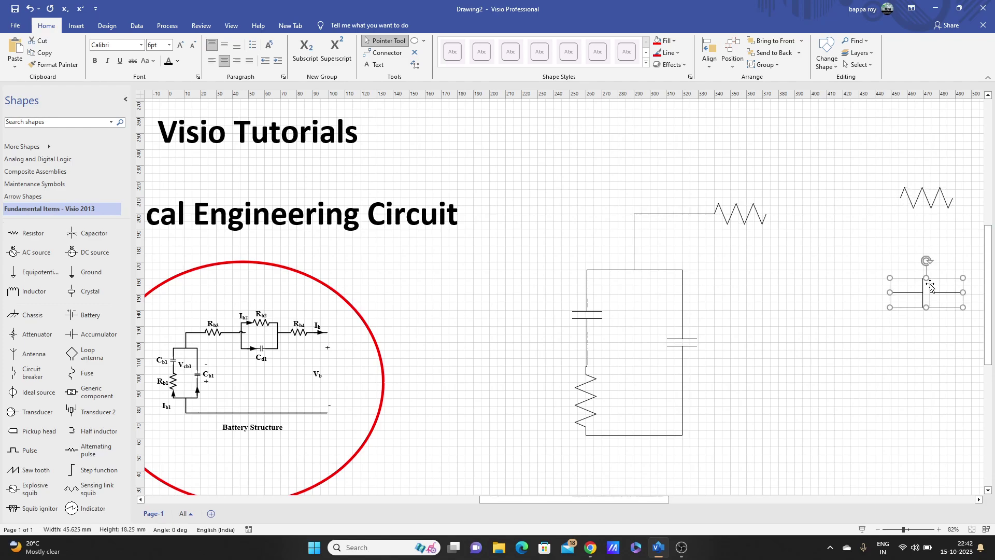
drag(930, 287, 931, 288)
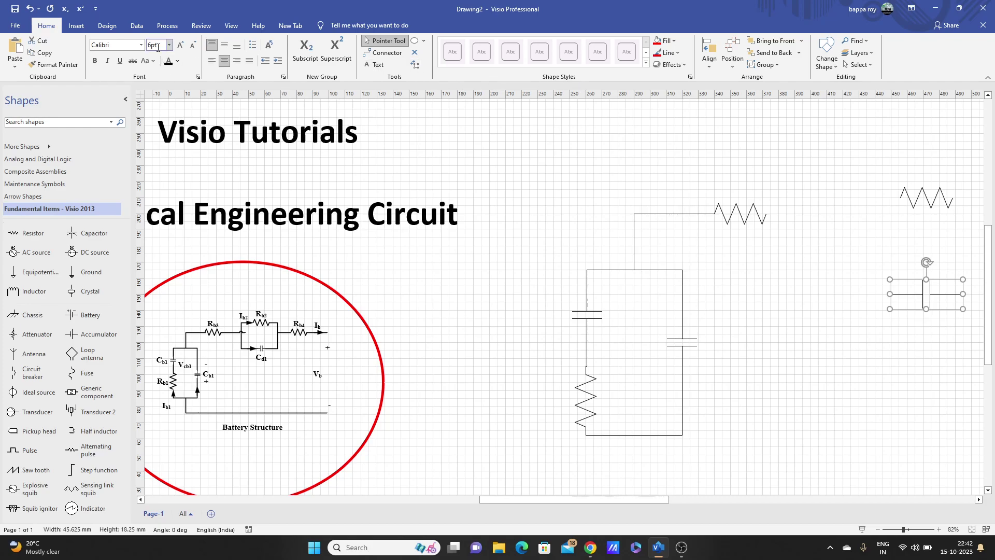
Wire the right resistor and capacitor left ends together and to the middle resistor
click(386, 53)
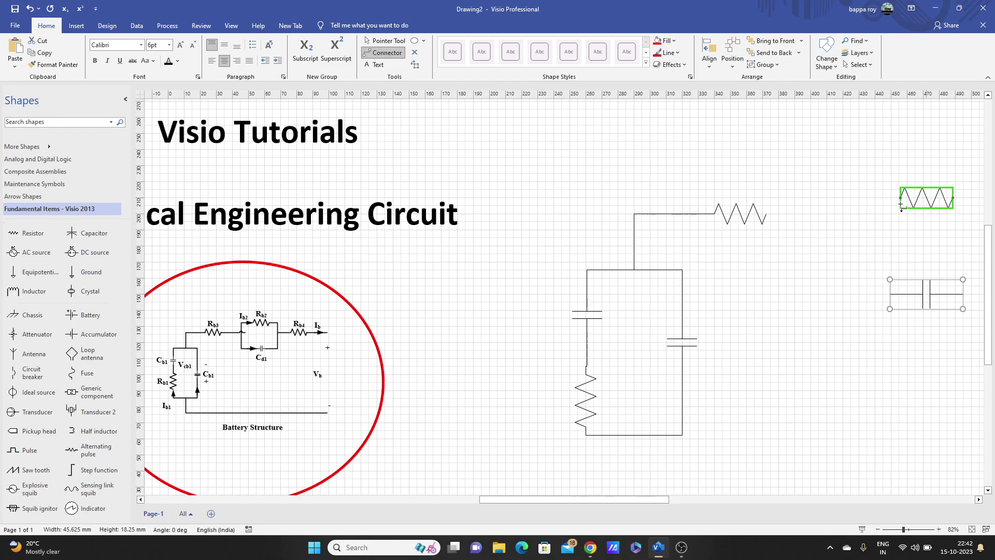
drag(900, 199, 858, 197)
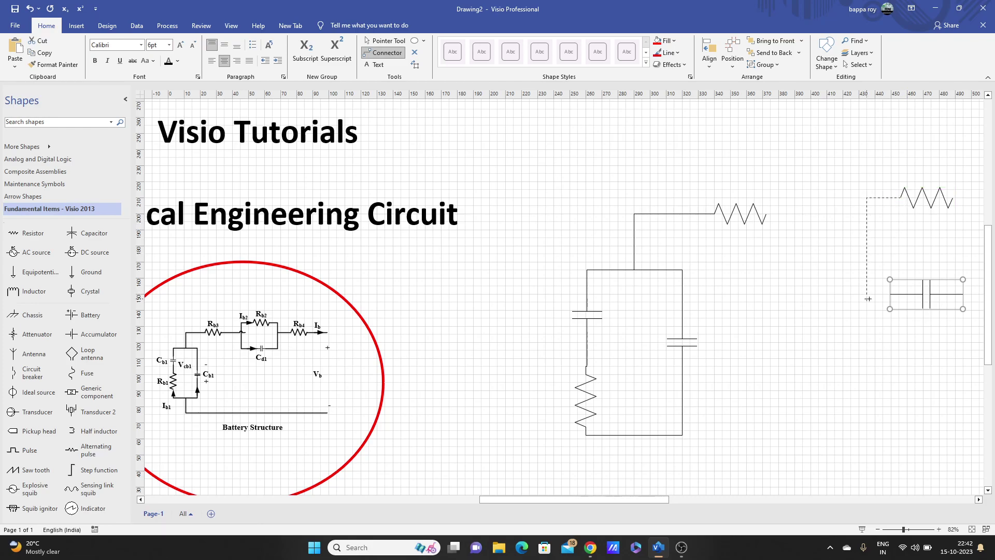
drag(883, 296, 890, 294)
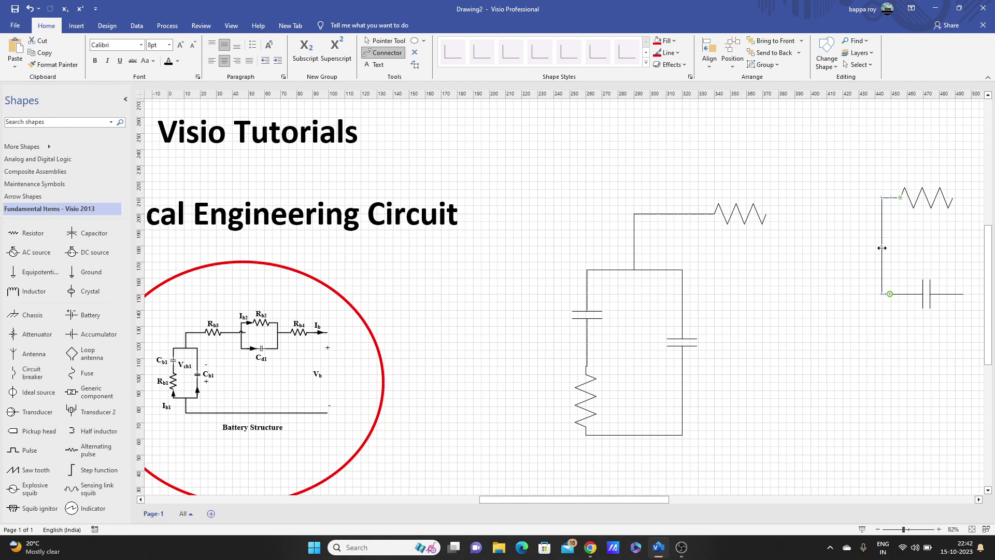
drag(882, 247, 844, 252)
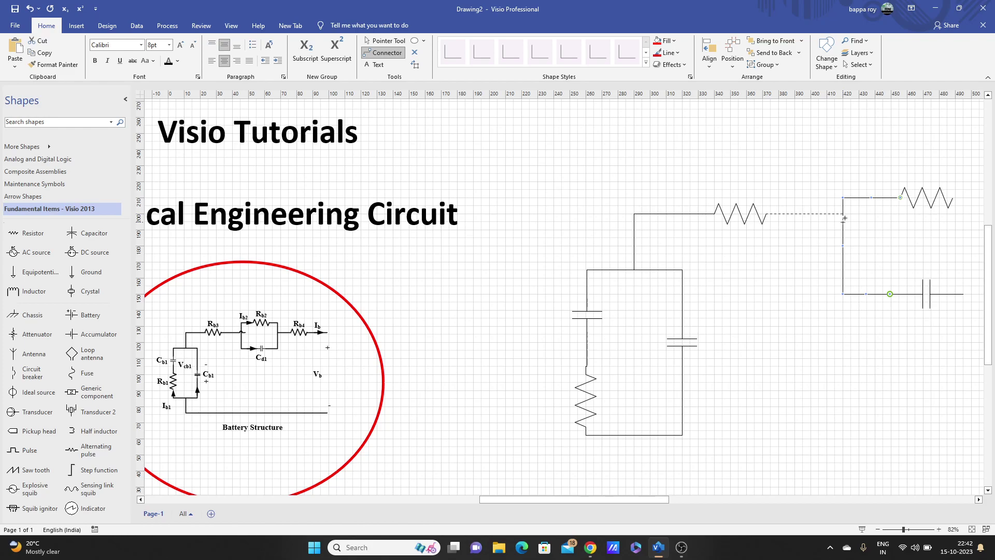
drag(844, 219, 844, 215)
click(908, 223)
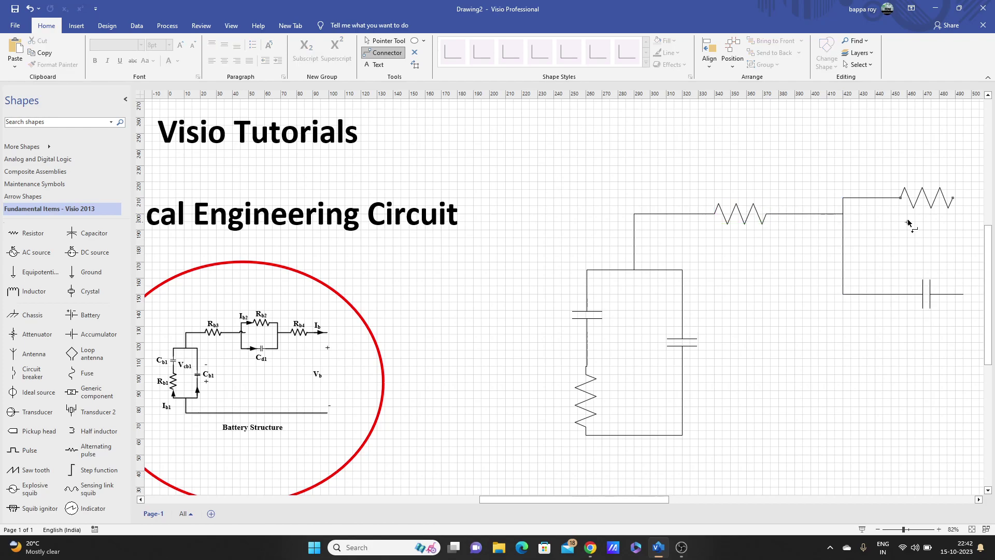
scroll(908, 223, down, 1)
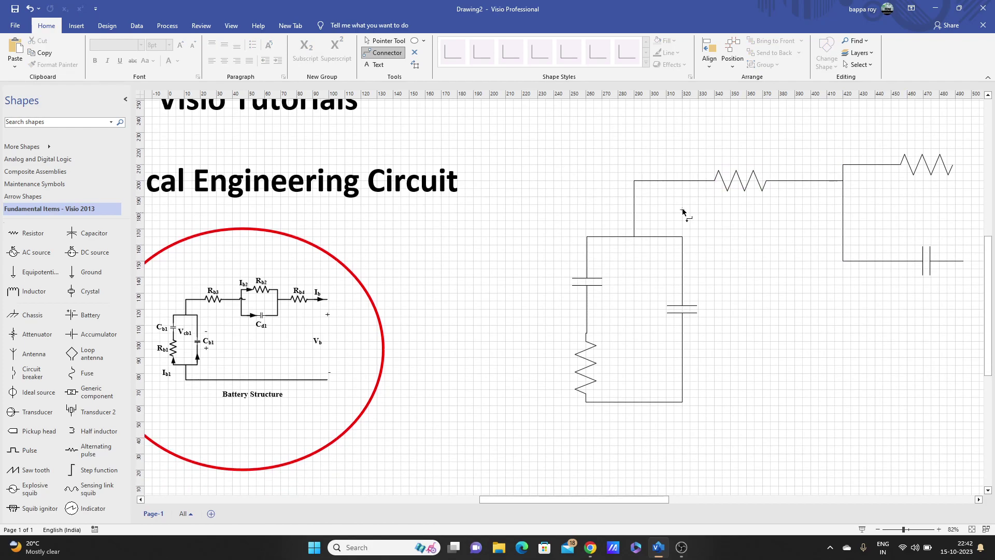
Nudge the middle resistor down with the arrow keys so the wire runs straight
click(727, 186)
key(ctrl+1)
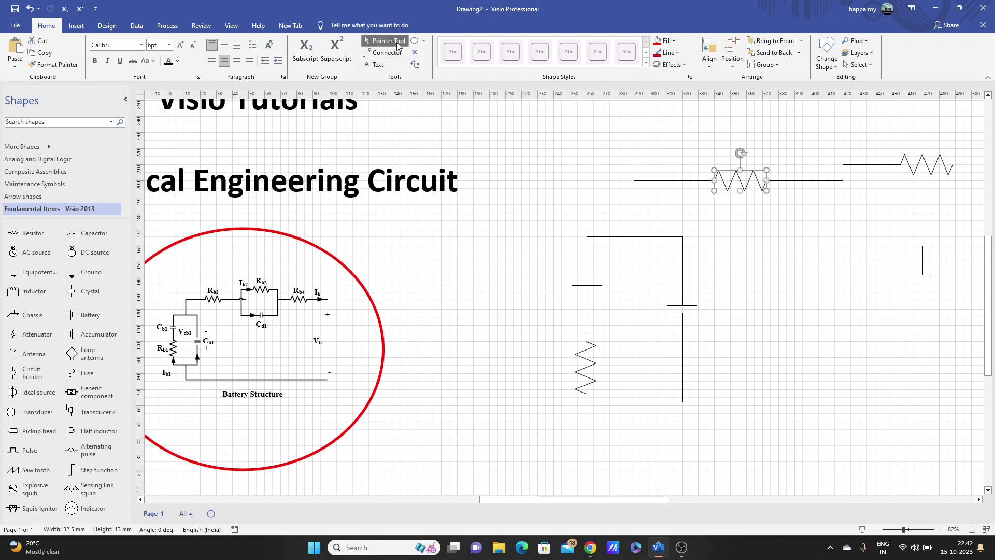
click(752, 180)
click(750, 181)
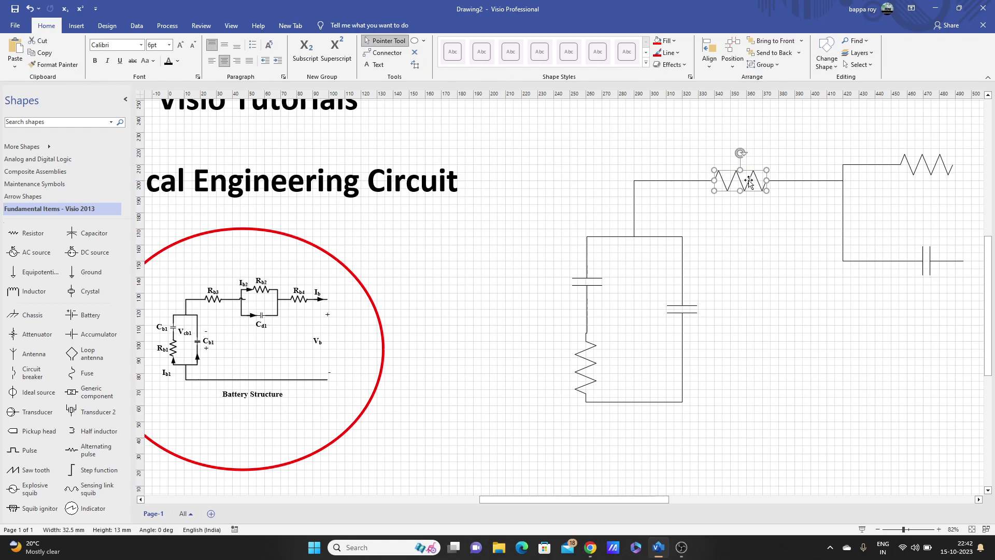
key(Down)
key(Down)
key(Down)
key(Down)
key(Down)
key(Down)
key(Down)
key(Down)
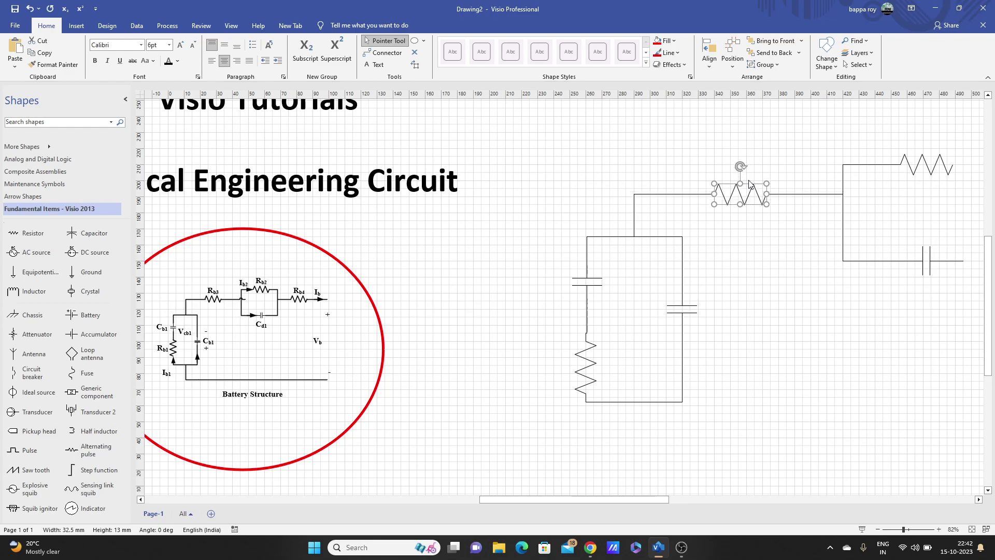
key(Down)
key(Down)
key(Down)
key(Down)
key(Down)
key(Down)
key(Down)
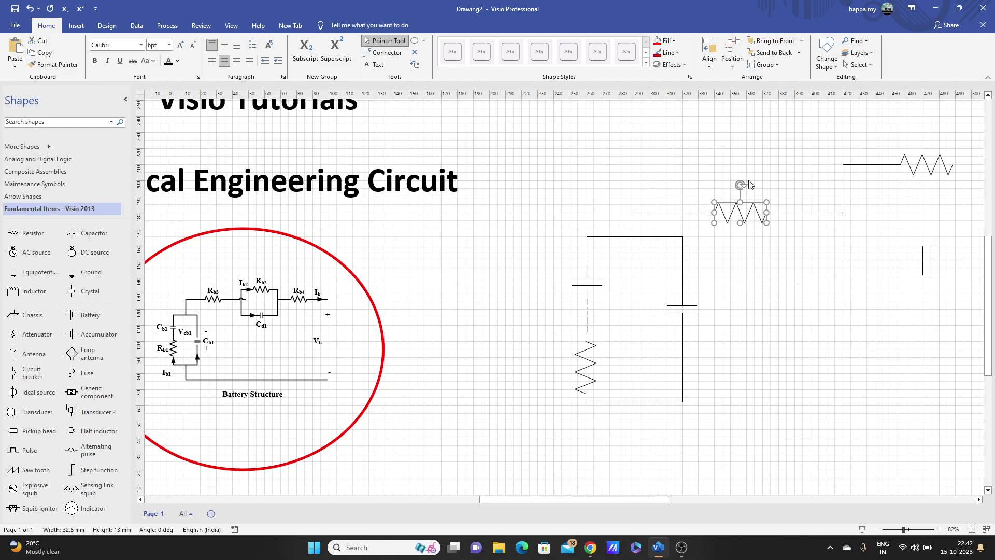
key(Up)
click(912, 303)
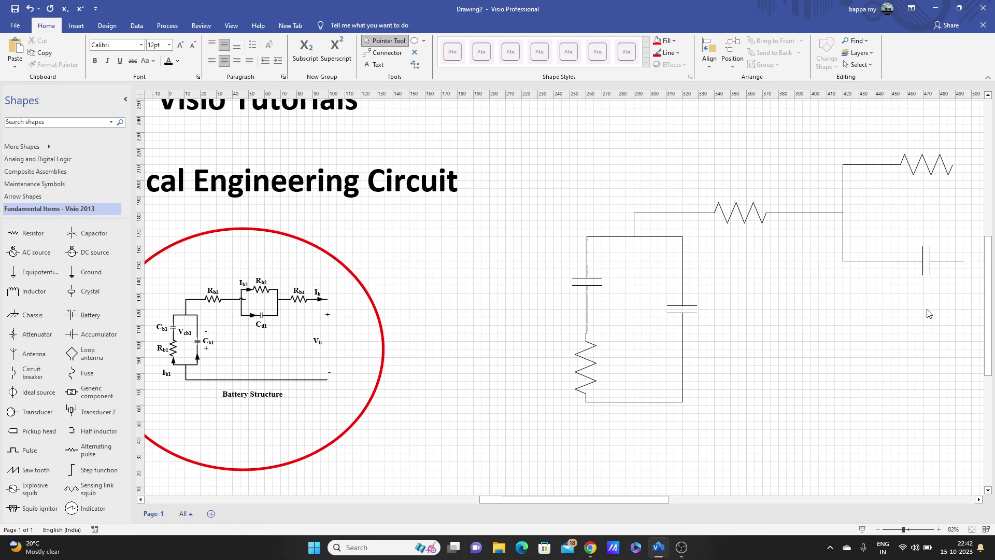
Join the right ends of the branch resistor and capacitor with a connector
drag(657, 496, 686, 498)
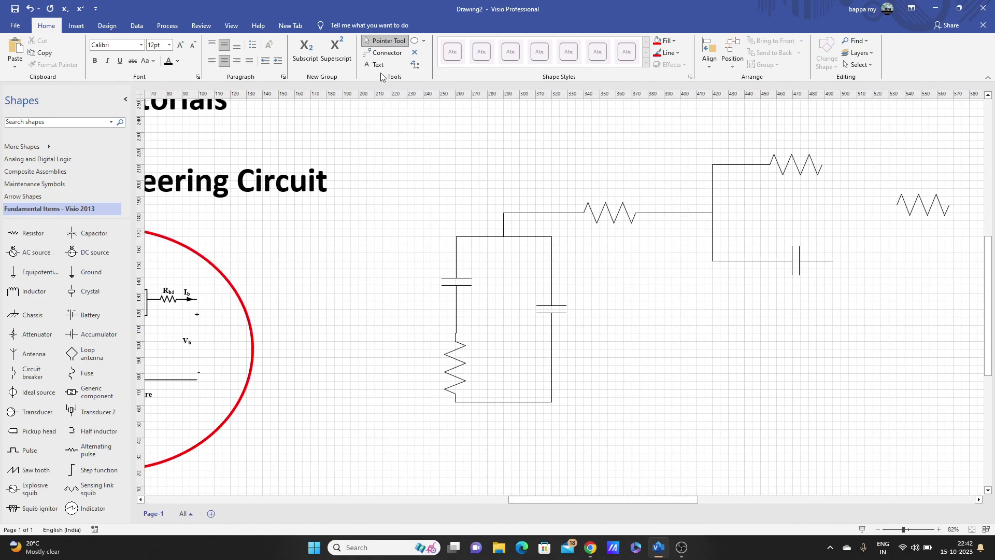
click(387, 52)
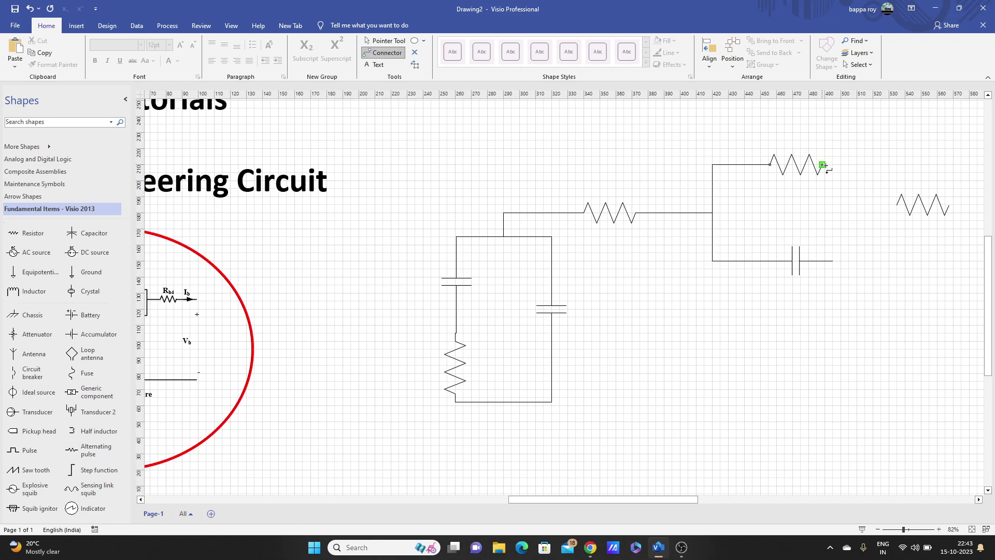
drag(825, 166, 832, 167)
drag(840, 259, 833, 261)
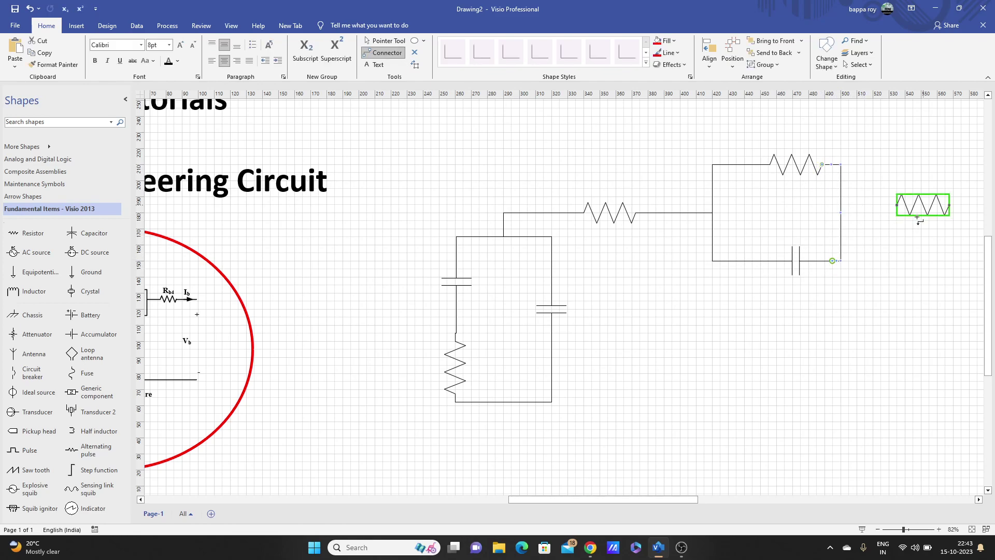
click(384, 41)
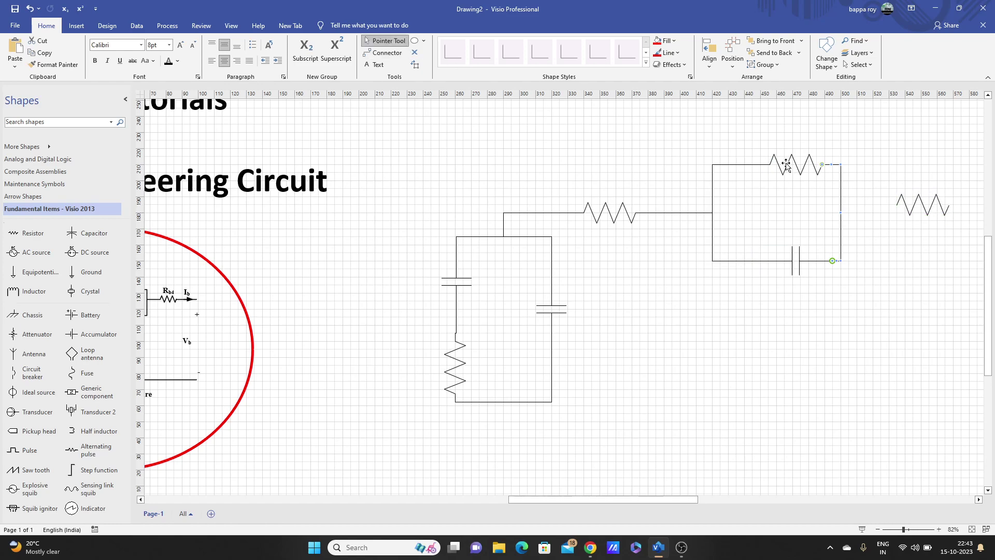
Lower the spare resistor into line, wire it after the branch, and add an outgoing lead
click(934, 206)
key(Down)
key(Down)
key(Down)
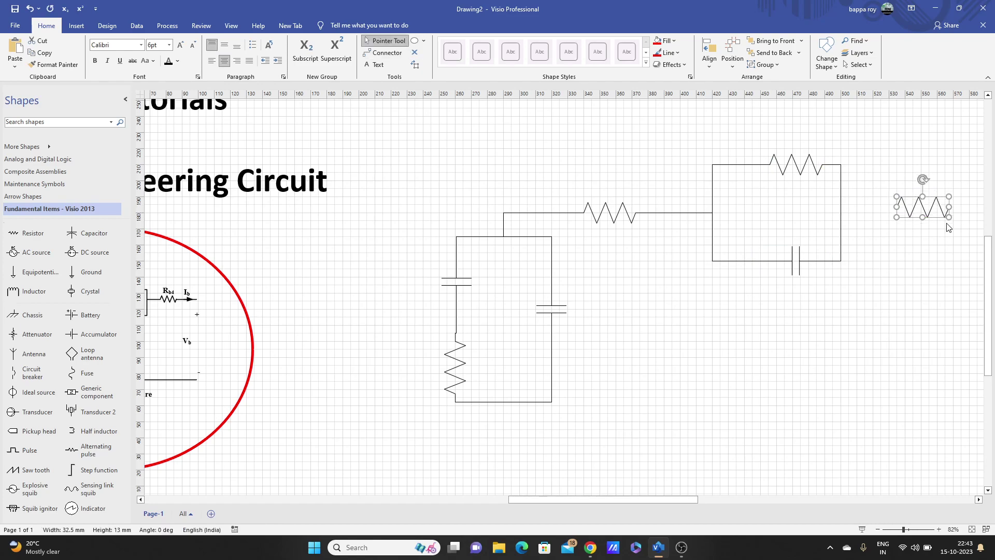
click(927, 248)
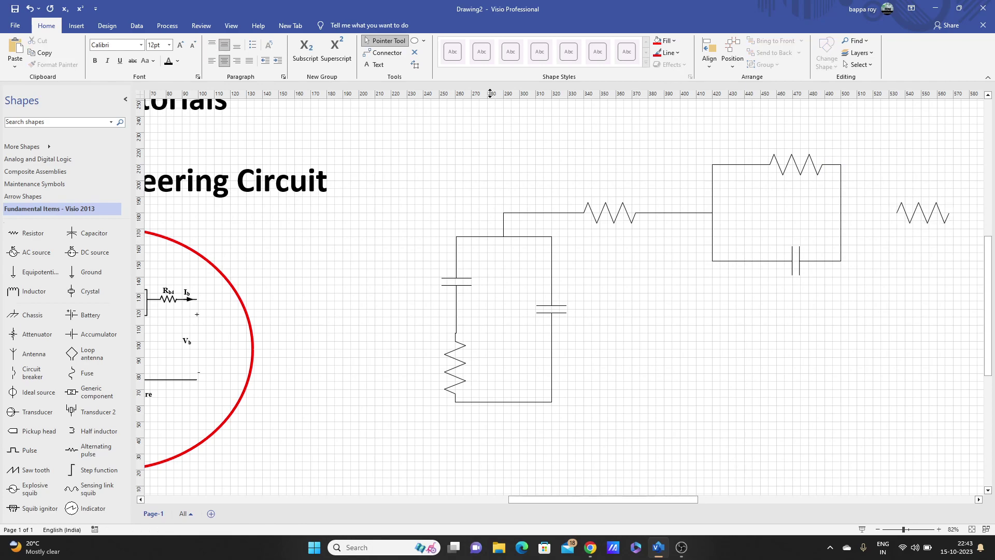
click(386, 53)
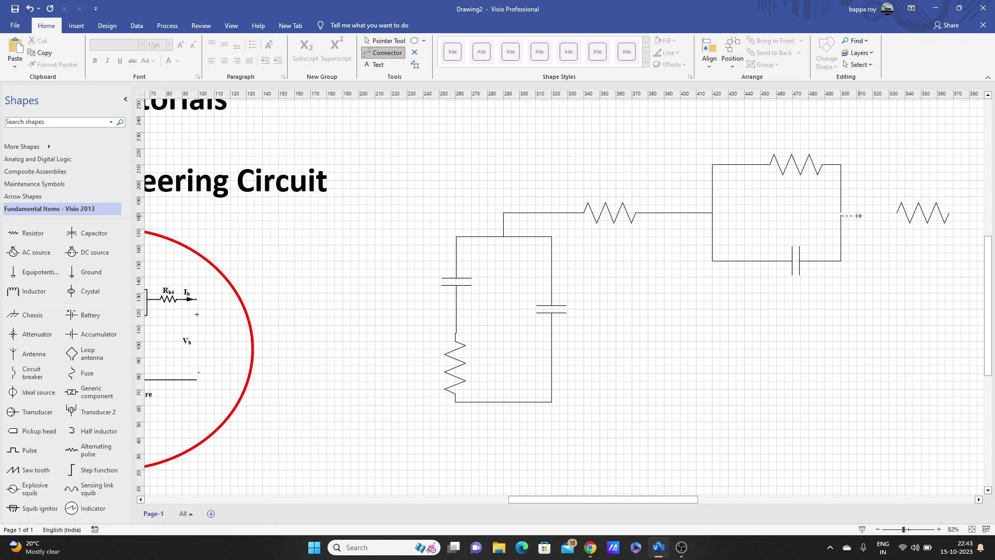
drag(859, 216, 896, 214)
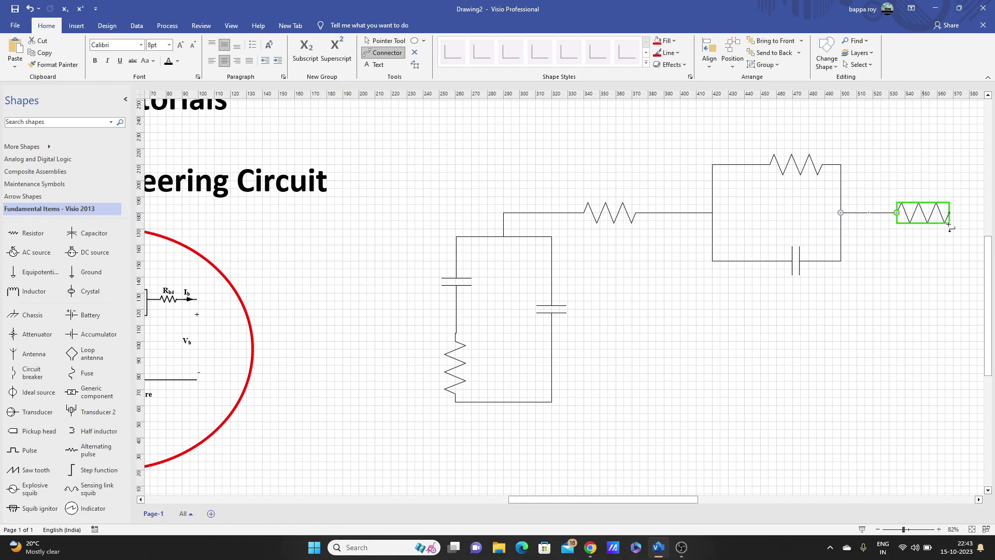
drag(971, 217, 951, 214)
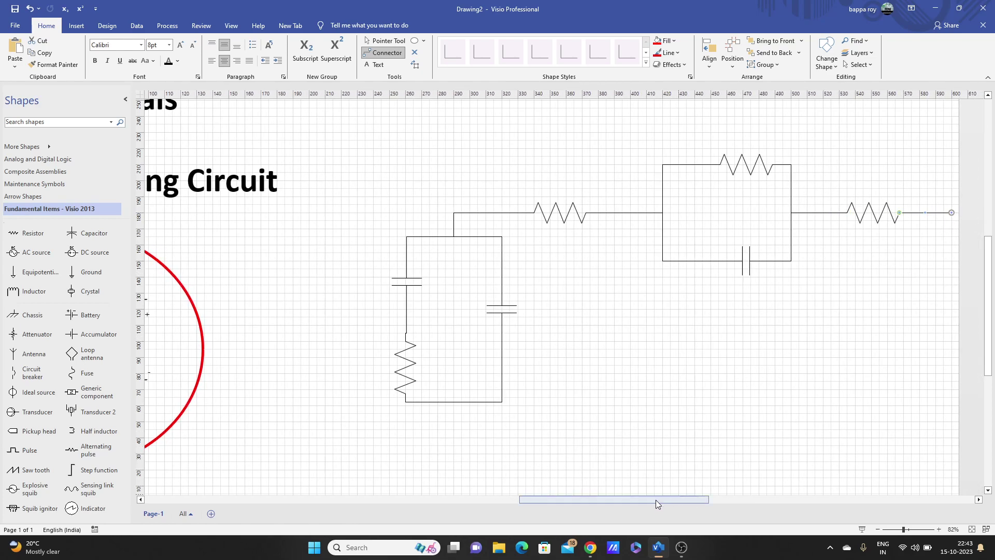
drag(655, 500, 607, 498)
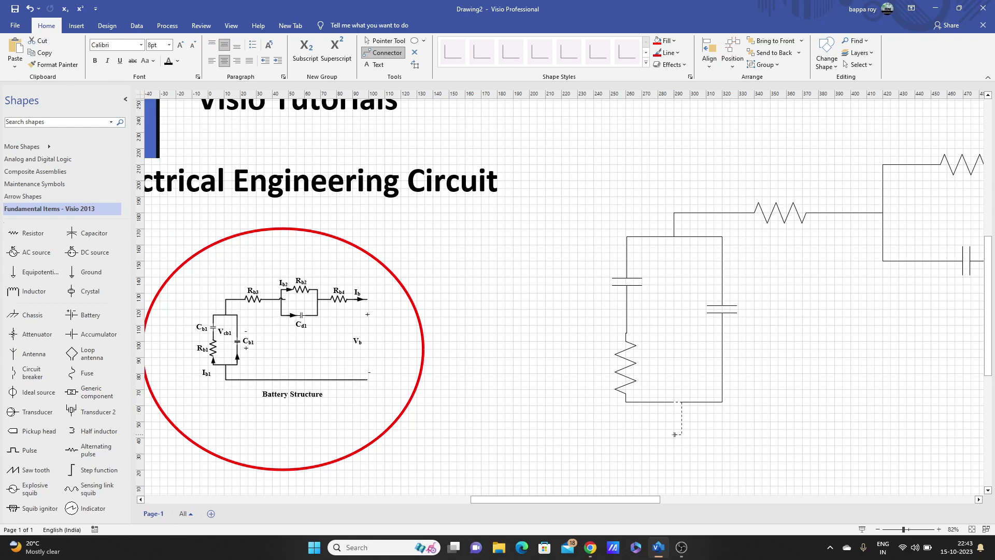
Draw a wire from the loop's bottom along the base to the right, then zoom out twice
drag(789, 447, 890, 436)
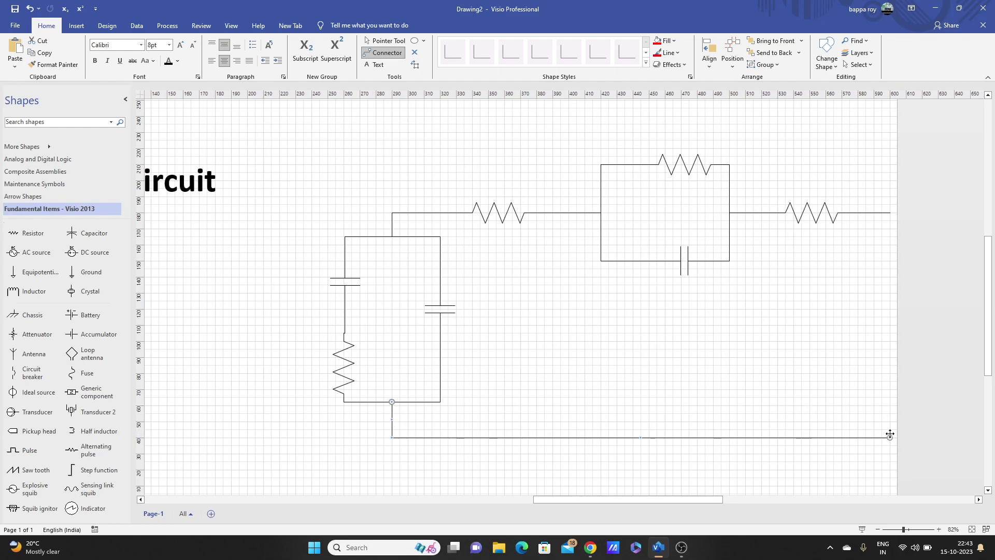
click(871, 359)
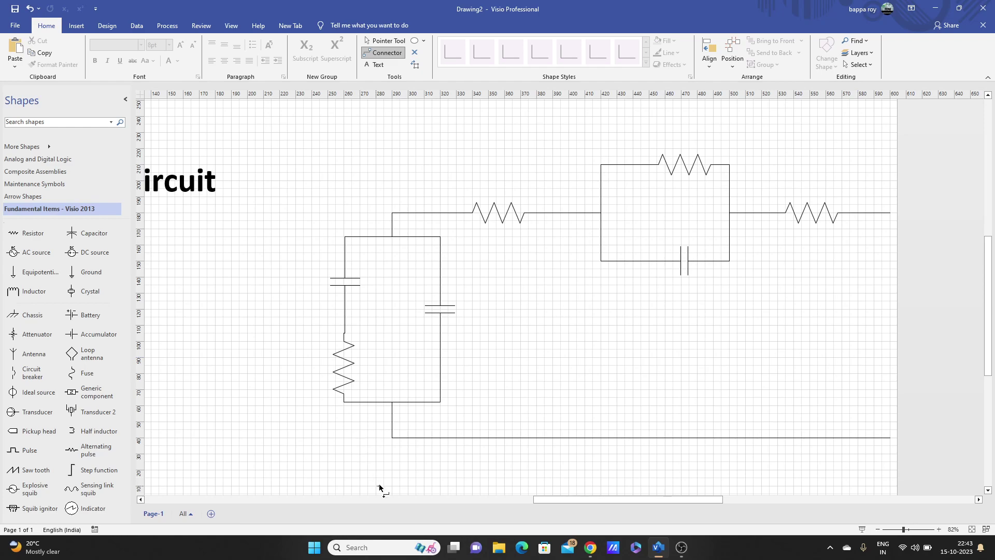
click(878, 530)
click(877, 530)
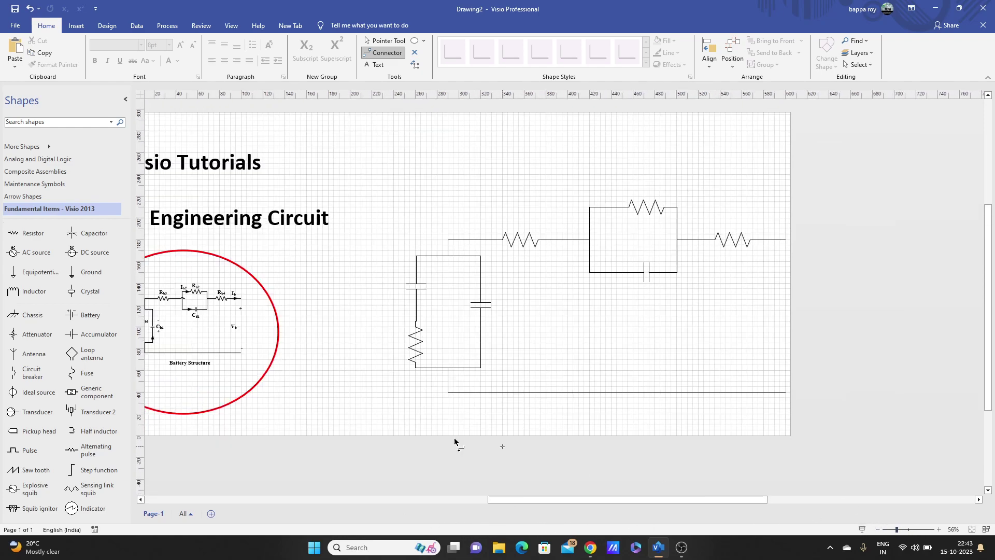
drag(549, 501, 516, 501)
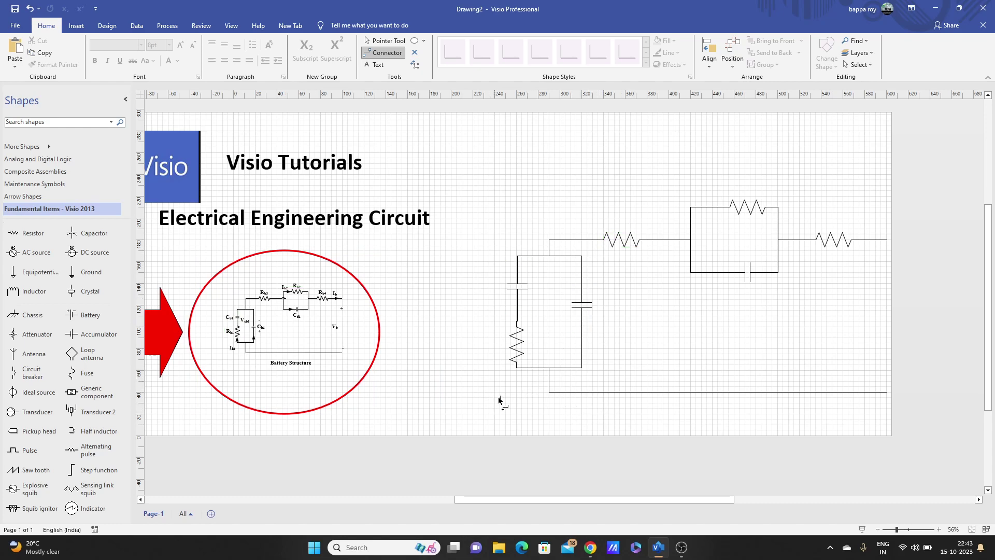
click(584, 346)
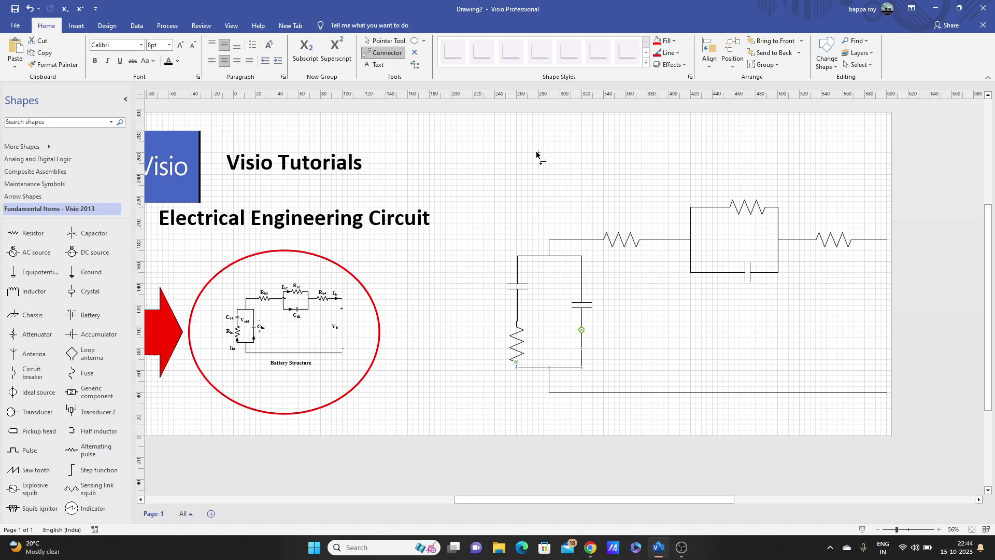
Draw a short connector, change it to Straight Connector, and add an end arrow via Line > Arrows
drag(559, 154, 559, 153)
right_click(550, 159)
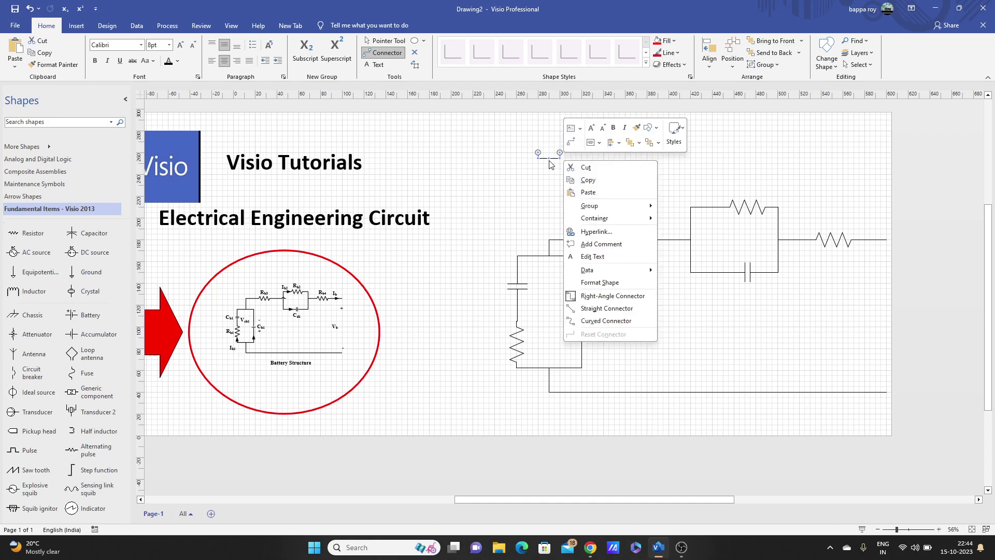
click(606, 309)
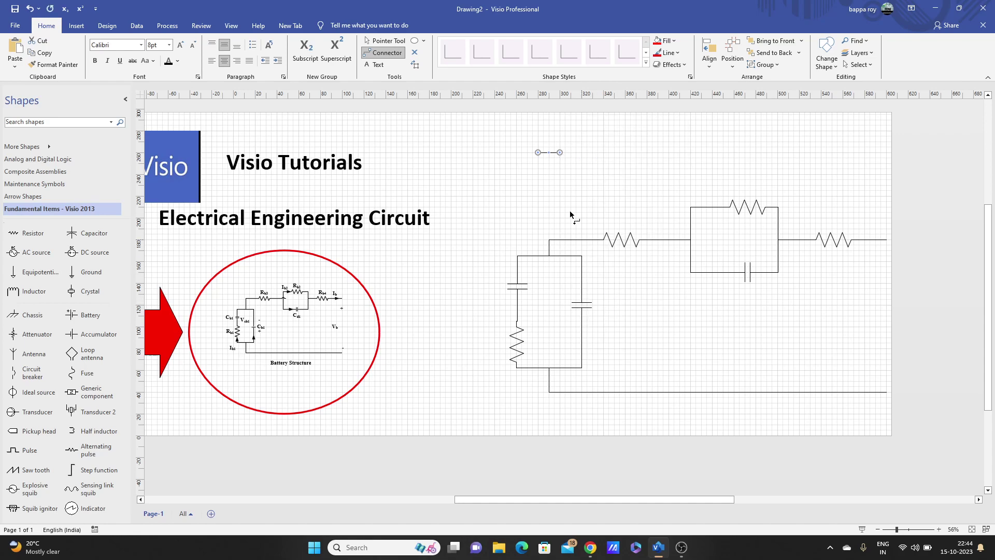
click(668, 52)
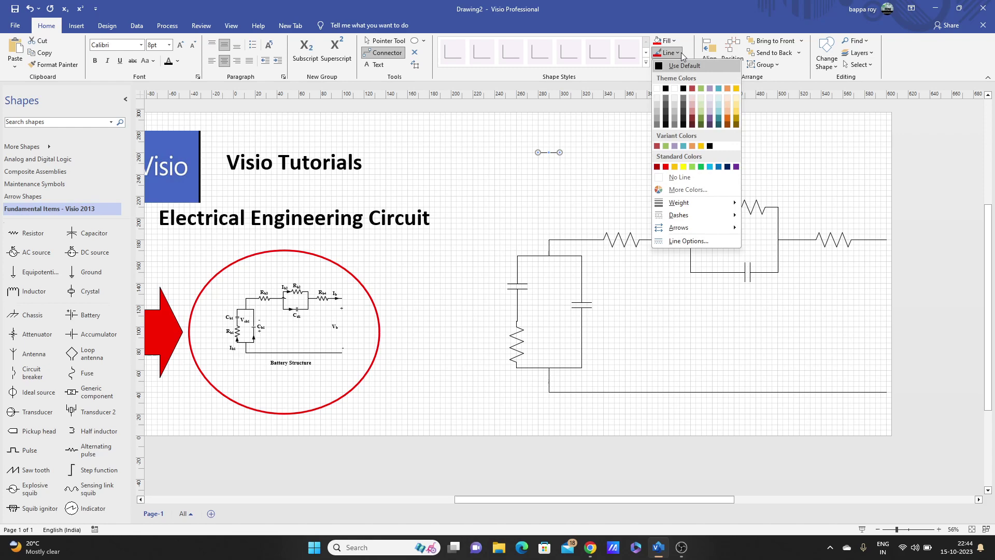
mouse_move(695, 223)
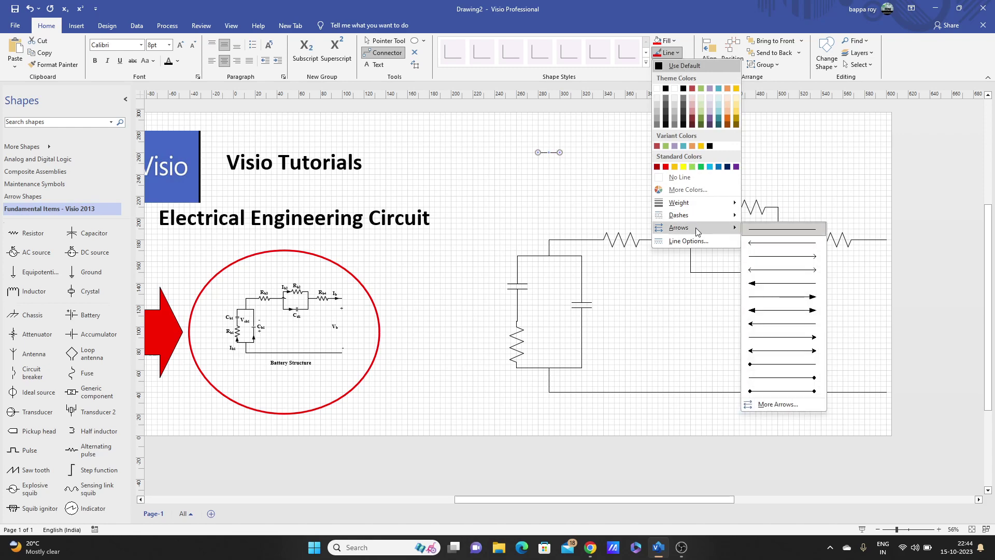
click(794, 298)
click(553, 161)
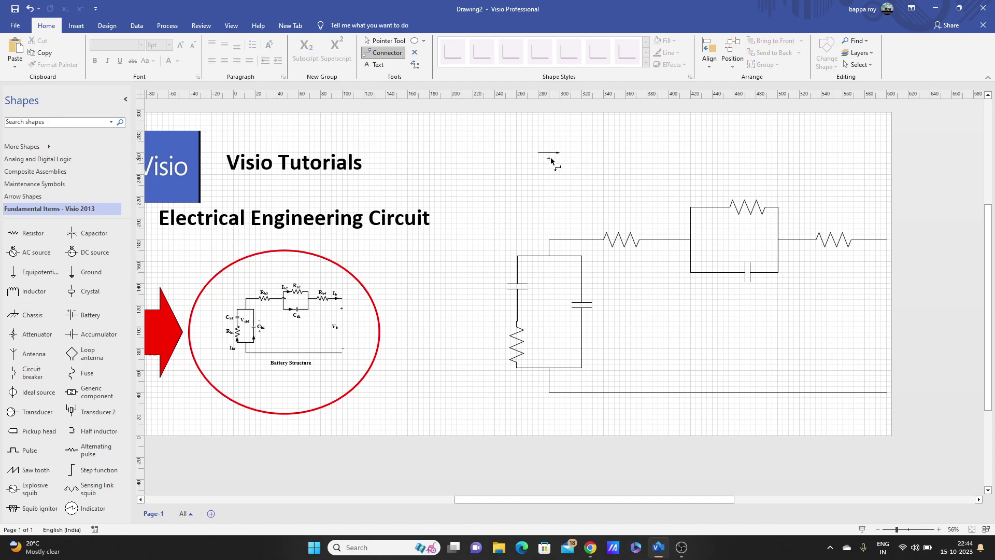
click(537, 152)
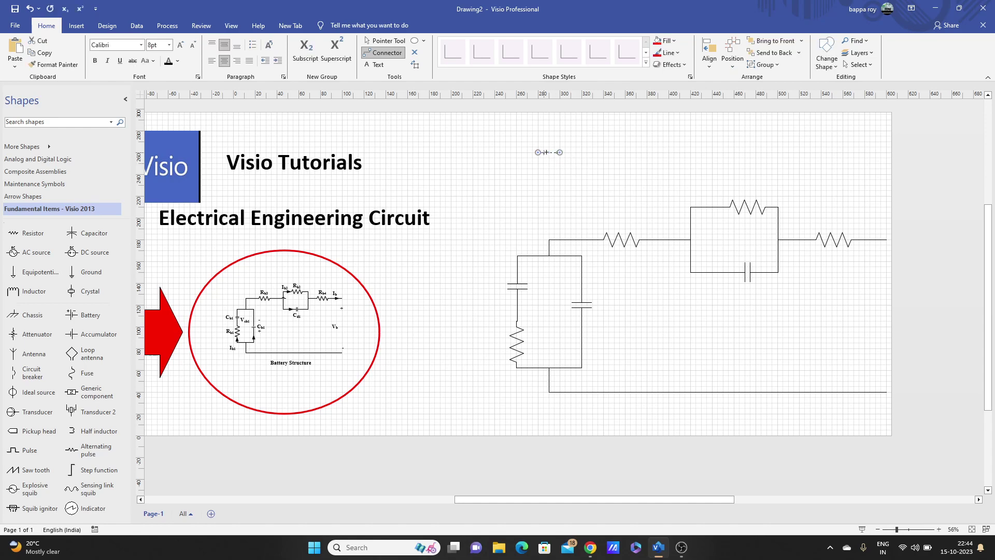
Shorten the arrow connector and place three copies of it around the circuit
drag(545, 152, 543, 152)
click(585, 160)
click(555, 152)
click(612, 175)
click(872, 205)
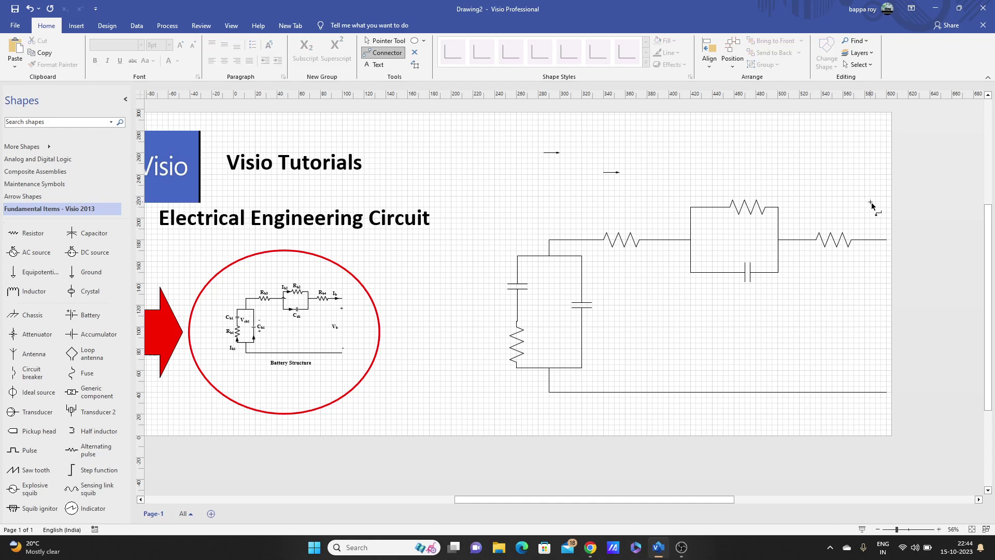
click(615, 346)
click(615, 342)
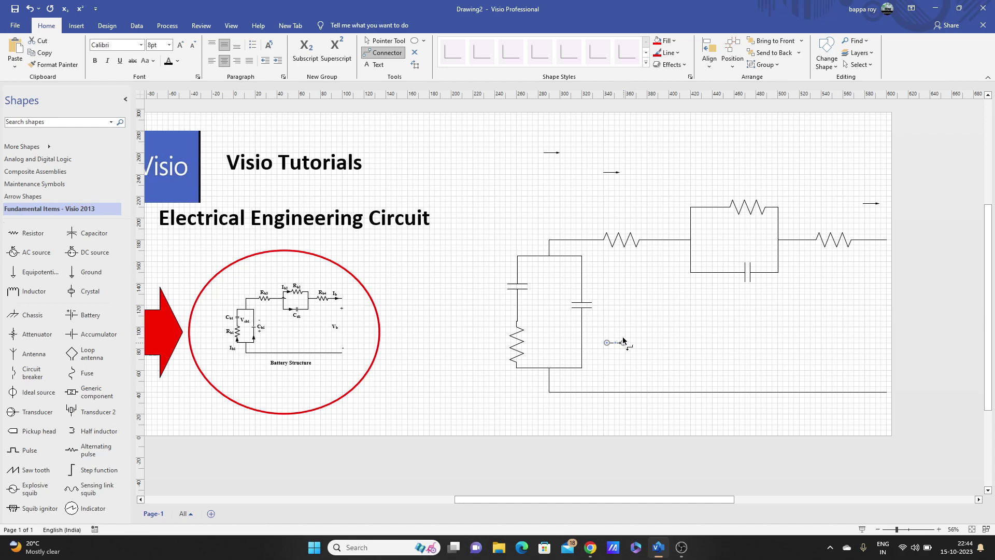
Nudge the first copy onto the top RC wire and the right copy onto the output wire
click(611, 172)
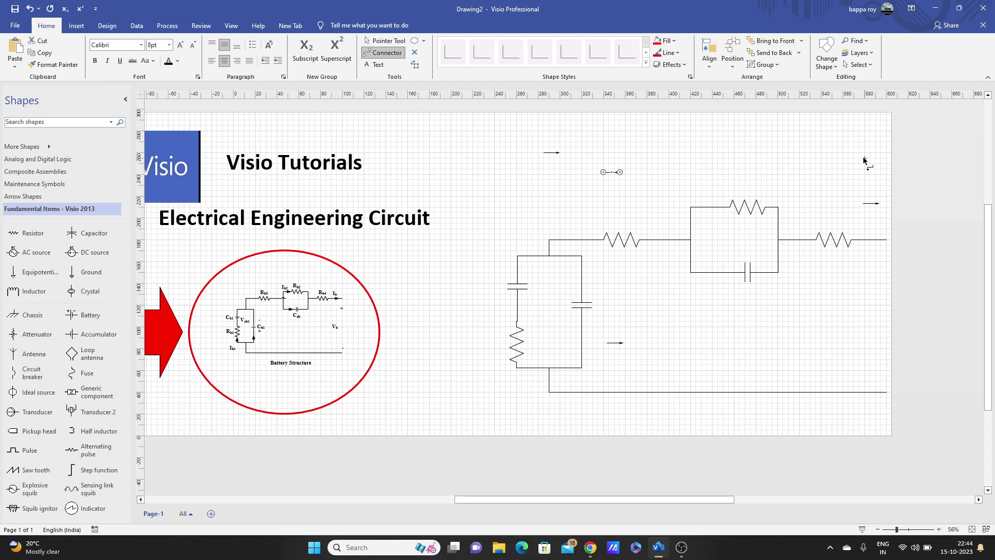
key(Down)
key(Down)
key(Down)
key(Down)
key(Down)
key(Down)
key(Down)
key(Down)
key(Down)
key(Down)
key(Right)
key(Right)
key(Right)
key(Right)
key(Right)
key(Right)
key(Right)
key(Right)
key(Right)
key(Right)
key(Right)
key(Right)
key(Right)
key(Right)
key(Right)
key(Right)
key(Up)
key(Up)
key(Up)
click(782, 162)
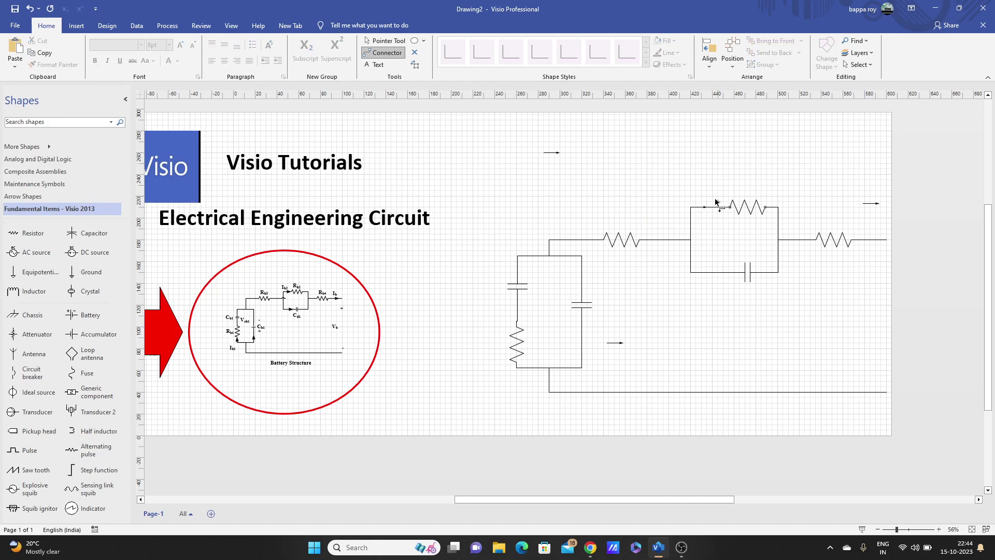
click(868, 204)
key(Down)
key(Down)
key(Down)
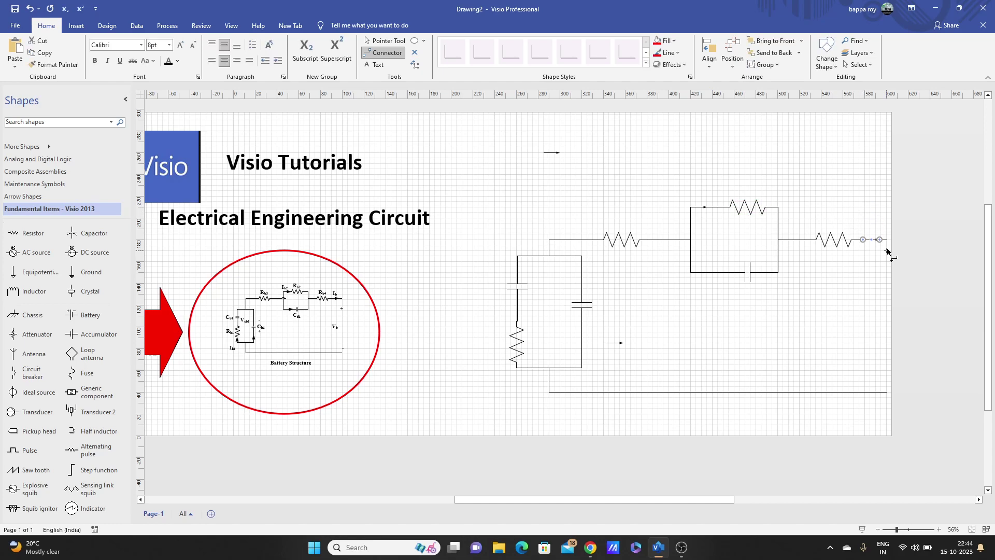
click(850, 273)
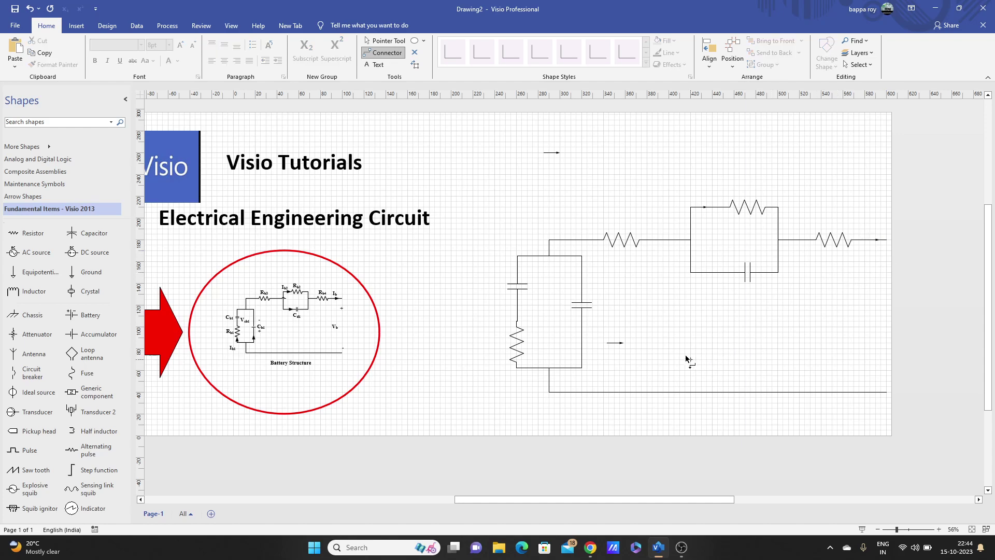
Rotate the lower copy to vertical and apply an arrowhead style from Line > Arrows
click(616, 343)
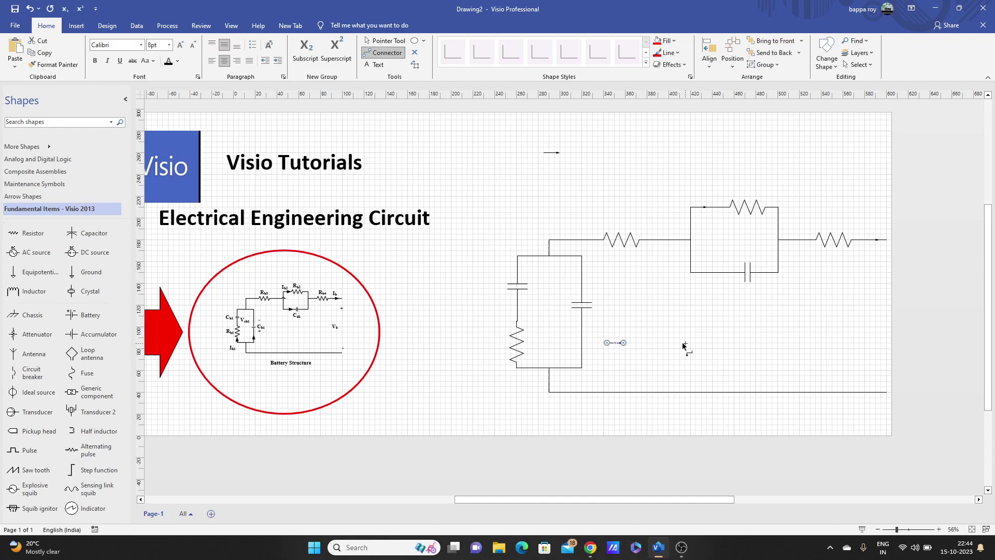
key(ctrl+r)
click(635, 347)
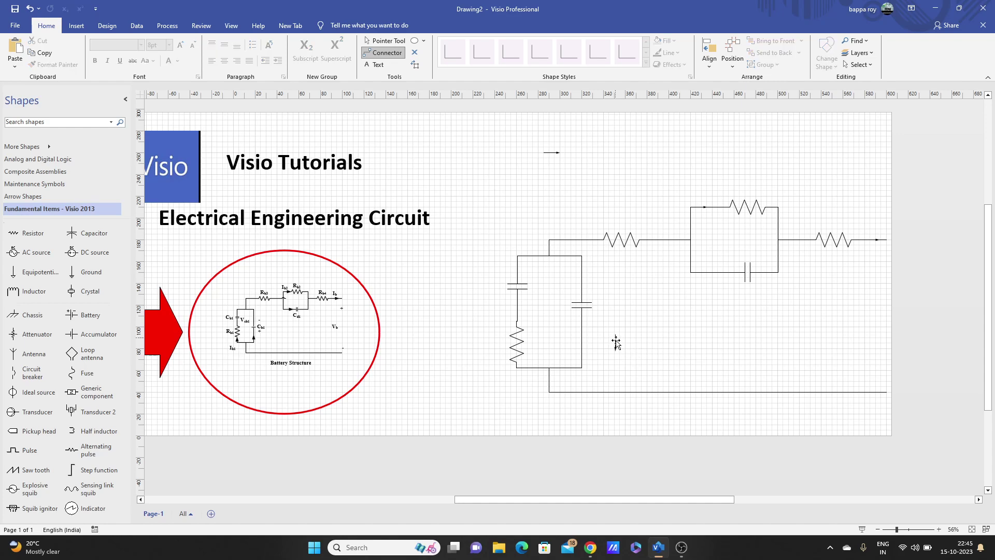
click(616, 342)
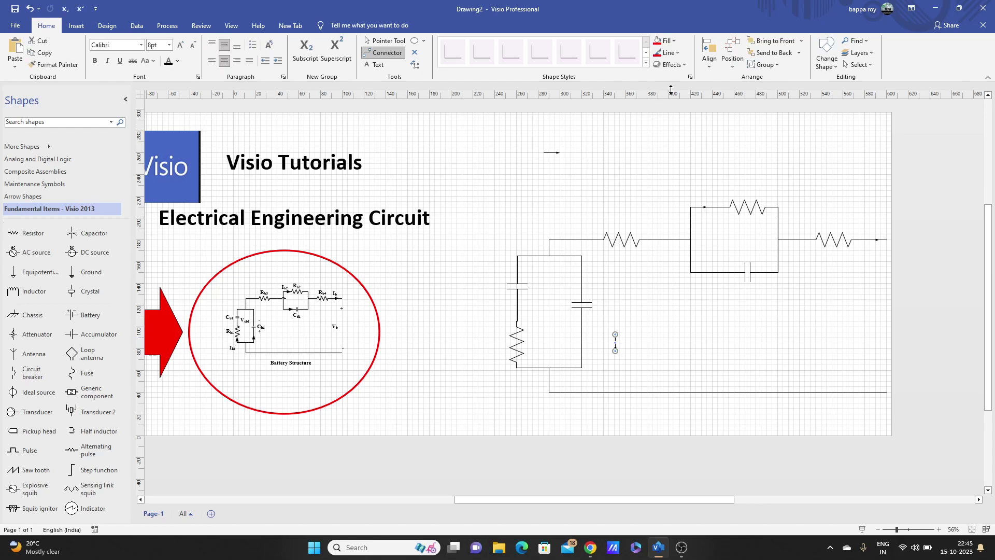
click(669, 52)
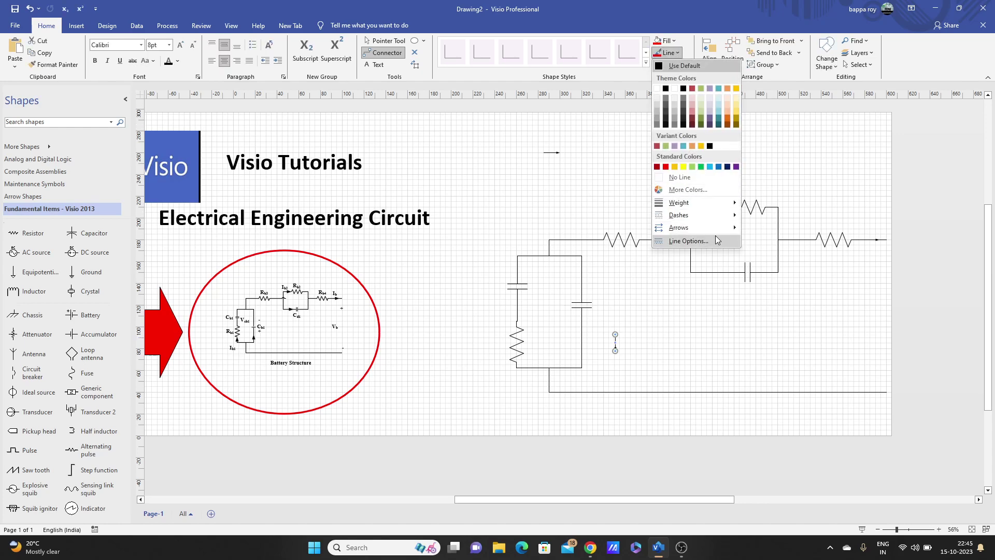
mouse_move(721, 229)
click(774, 283)
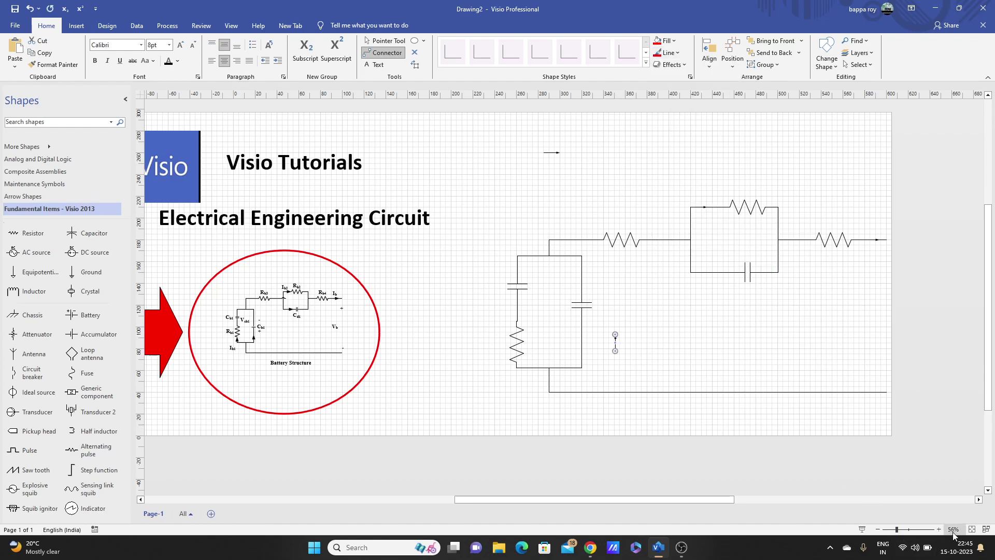
Marquee-select the whole circuit and set every line and arrow to 3 pt weight
click(939, 529)
click(939, 528)
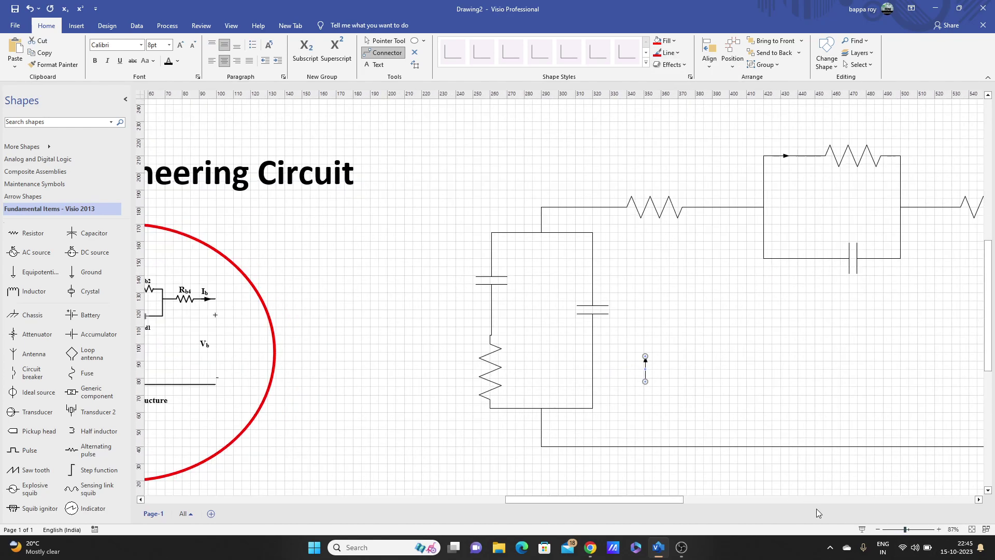
drag(676, 497, 732, 496)
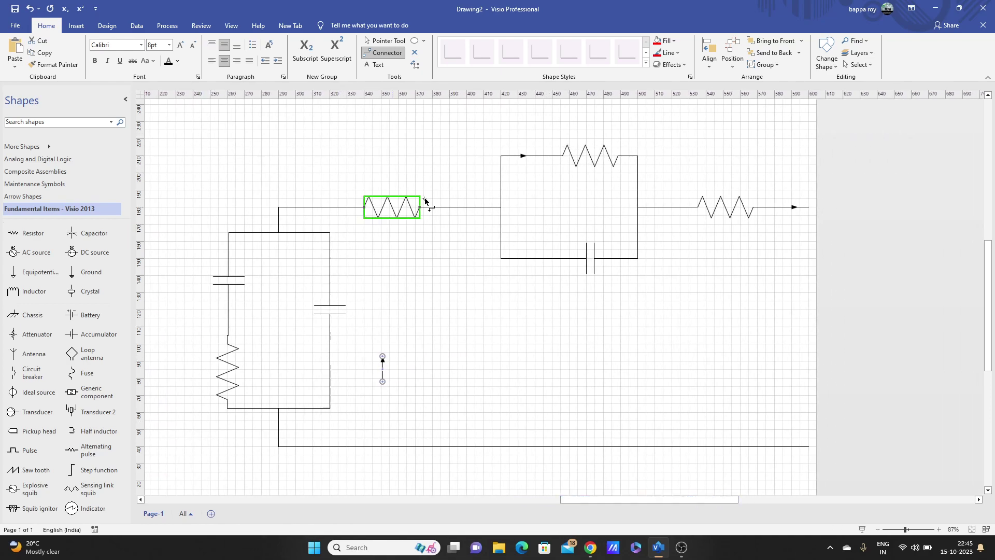
scroll(445, 202, down, 1)
click(877, 528)
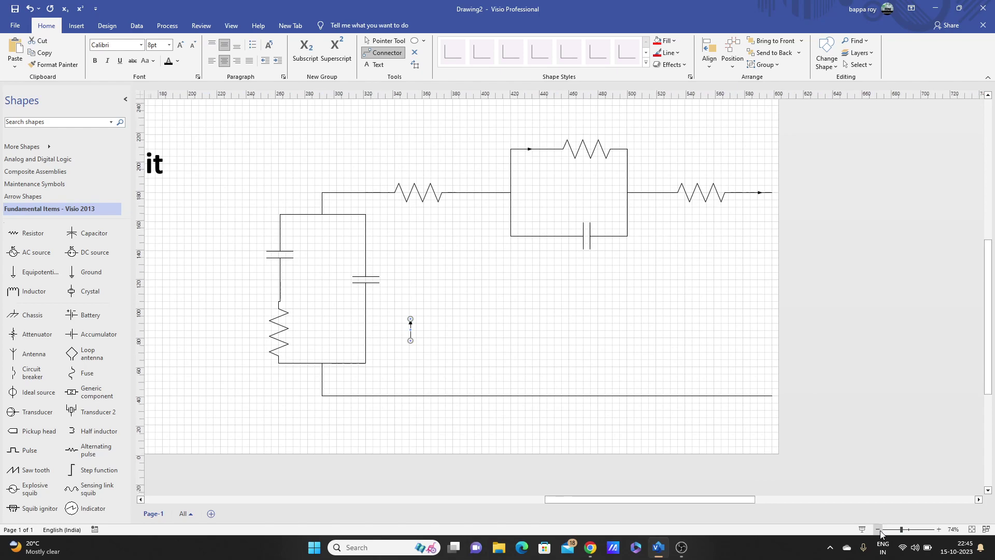
click(878, 529)
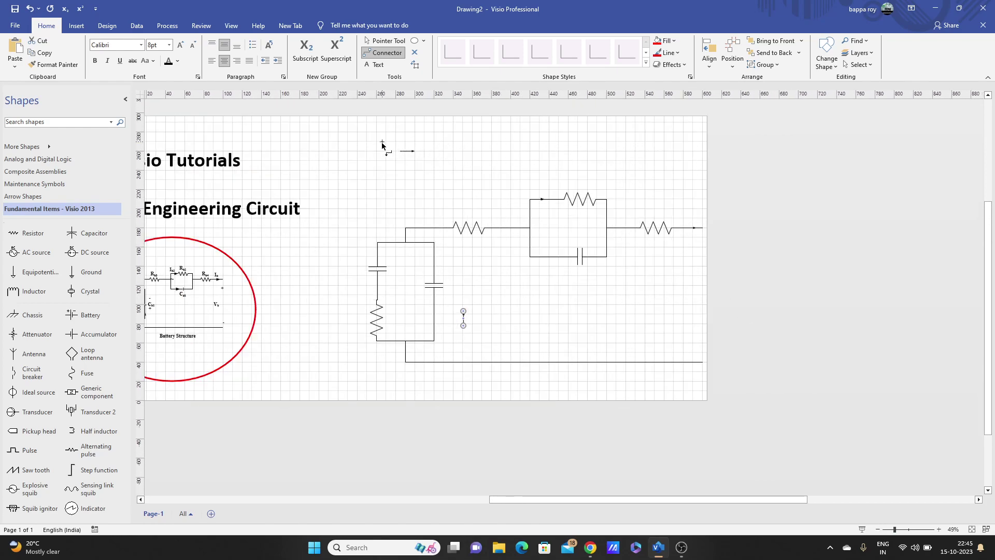
click(384, 43)
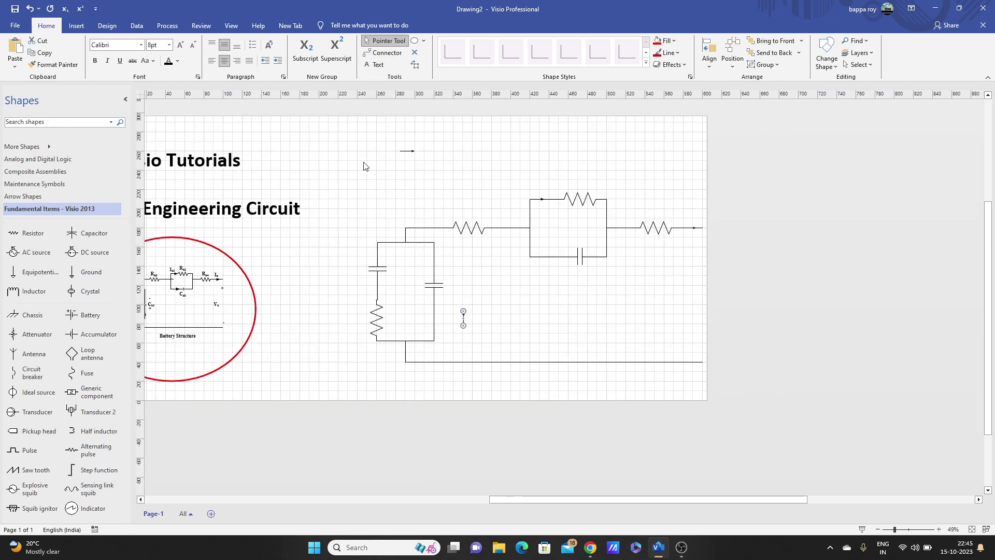
drag(358, 142, 709, 389)
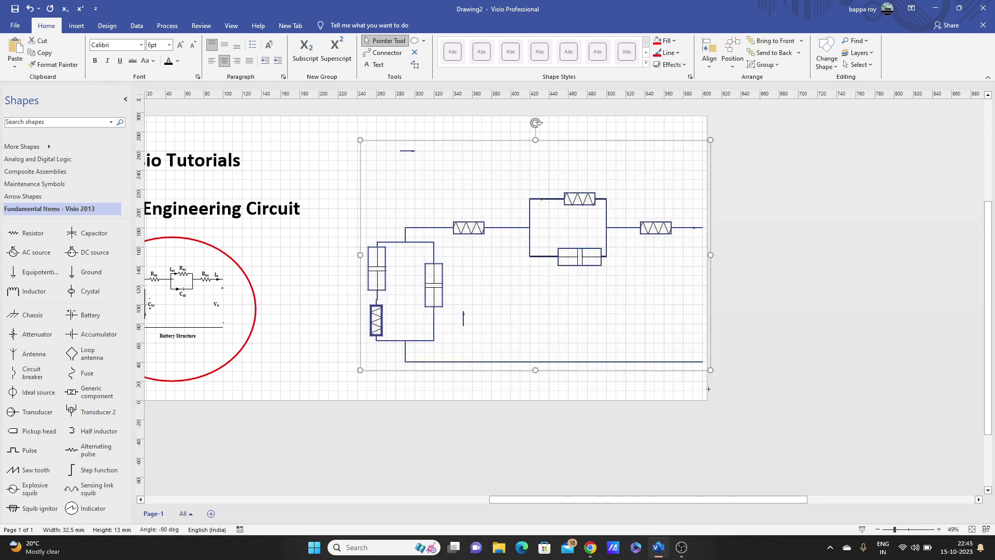
click(669, 52)
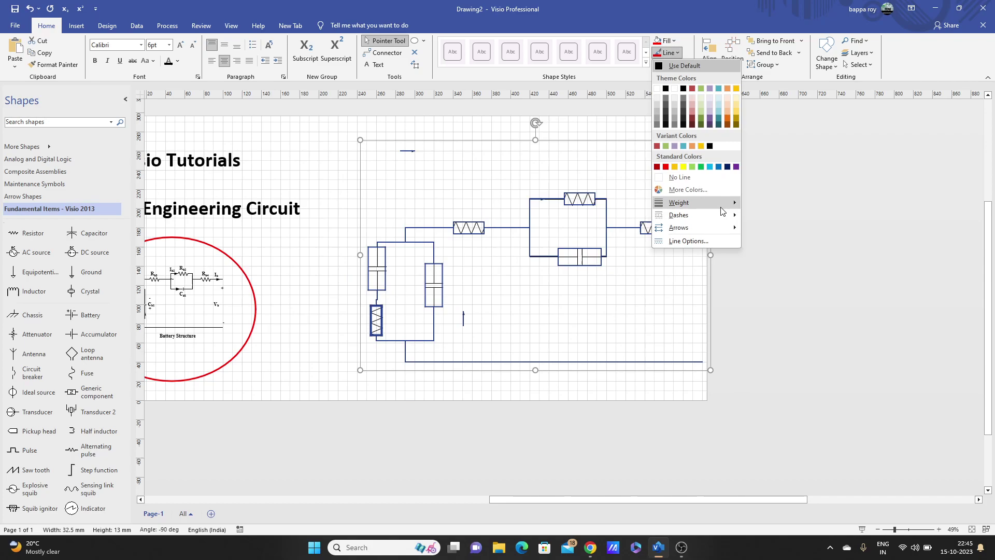
mouse_move(724, 203)
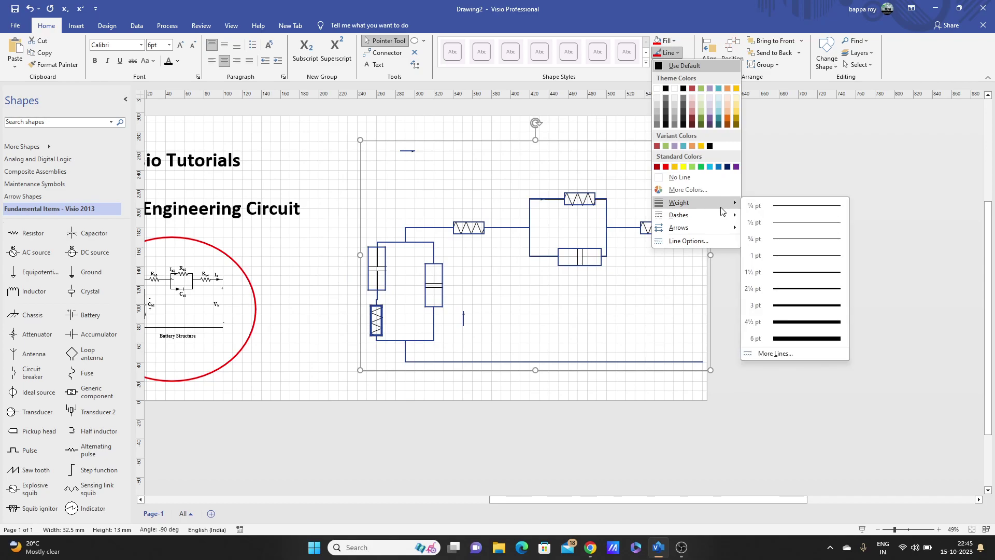
click(804, 310)
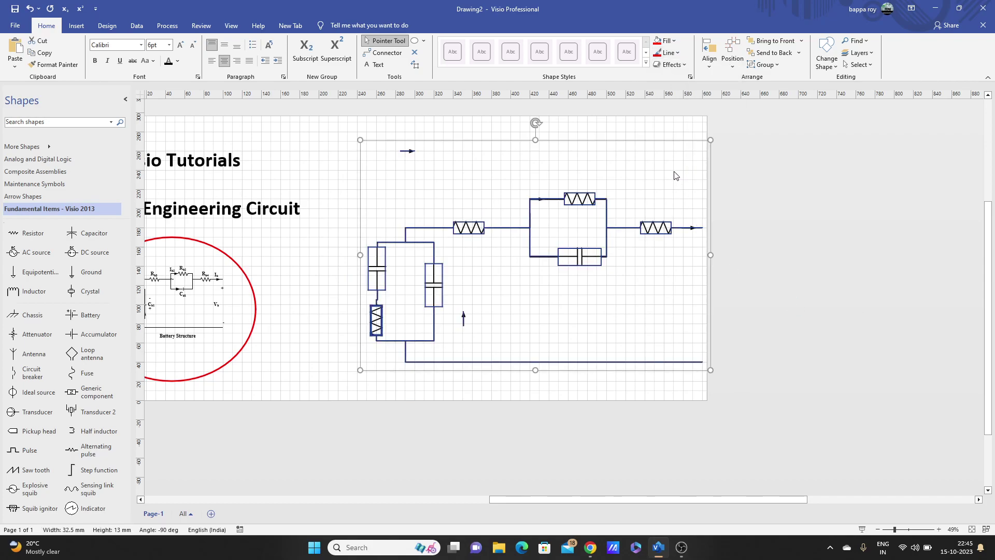
click(676, 176)
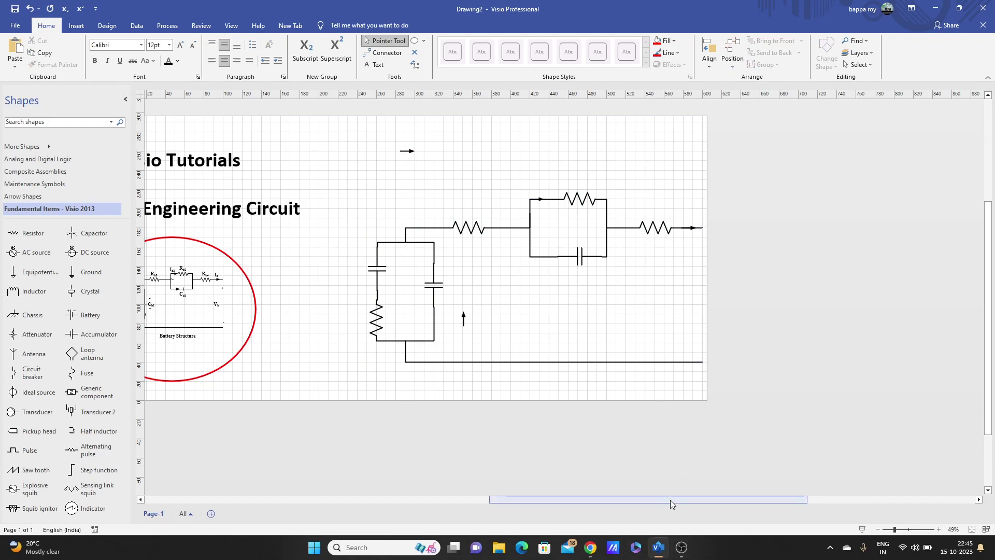
drag(671, 499, 596, 491)
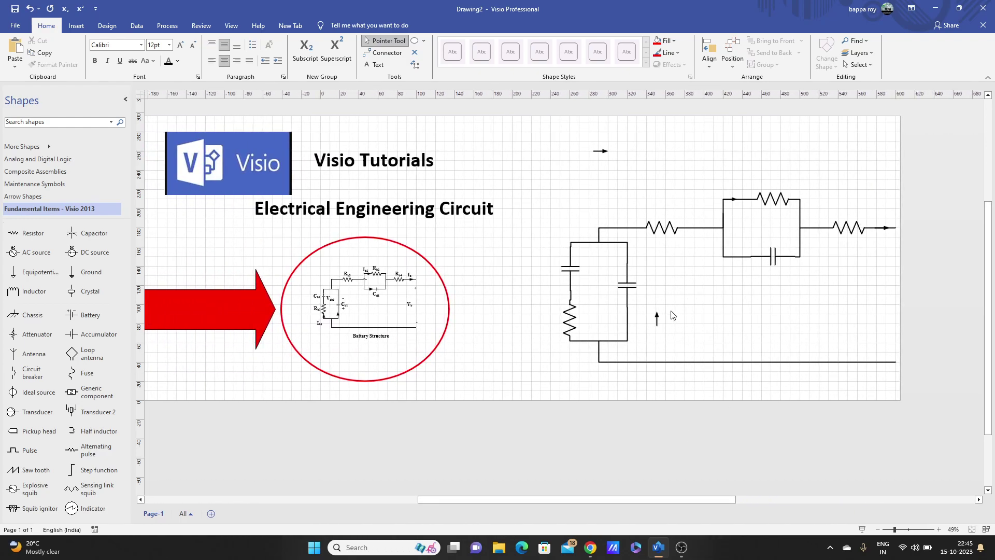
Zoom to about 100% and nudge the small vertical arrow onto the capacitor wire
click(657, 318)
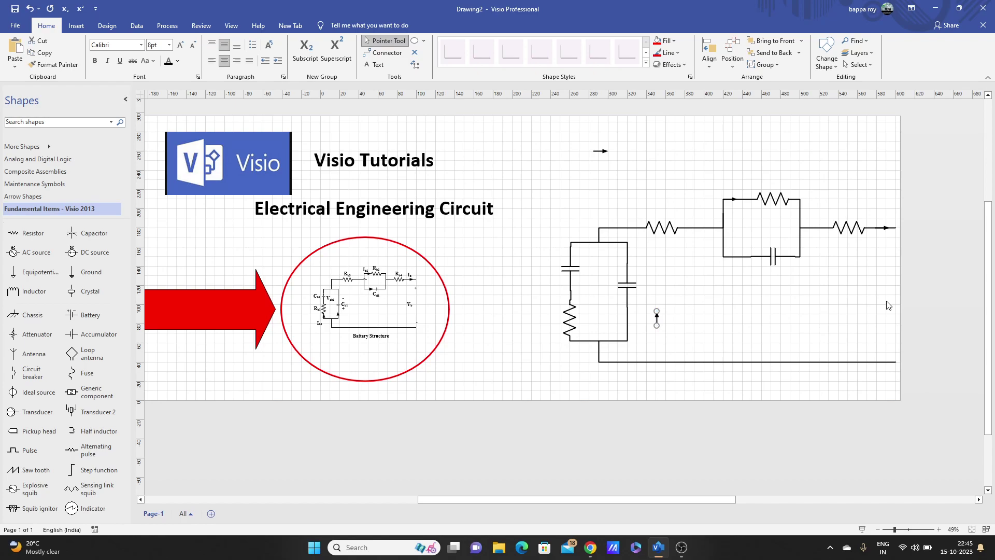
key(Left)
key(Left)
key(Left)
key(Left)
key(Right)
key(Right)
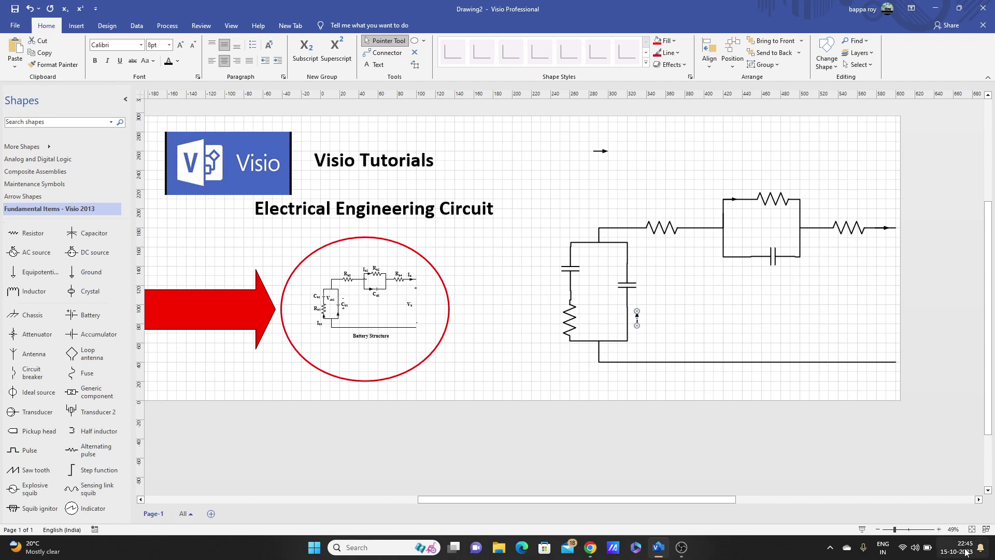
click(940, 529)
click(939, 529)
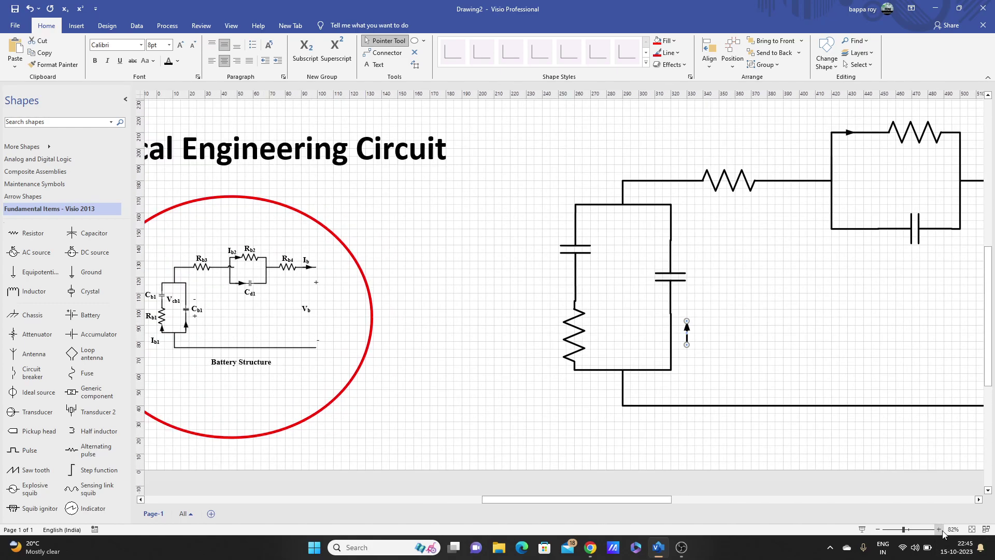
click(939, 529)
click(940, 530)
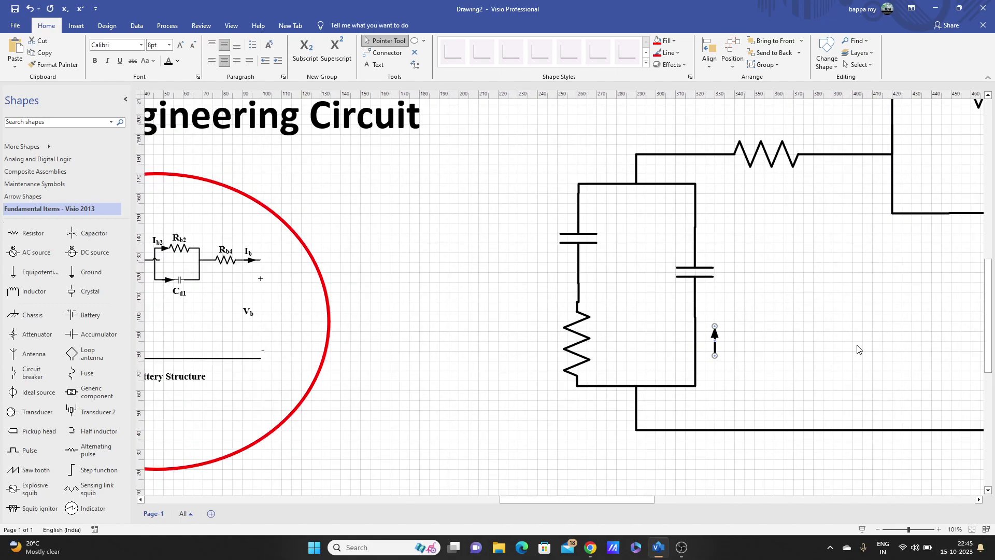
key(Left)
key(Left)
key(Left)
key(Left)
key(Up)
key(Up)
key(Up)
click(838, 313)
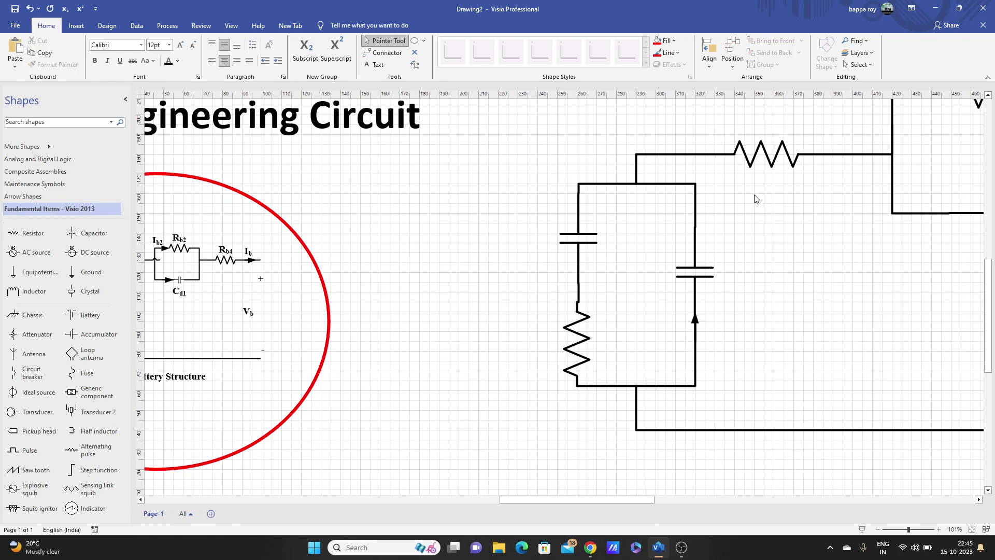
Drag the loose small arrow onto the lower wire of the parallel branch
drag(602, 500, 627, 506)
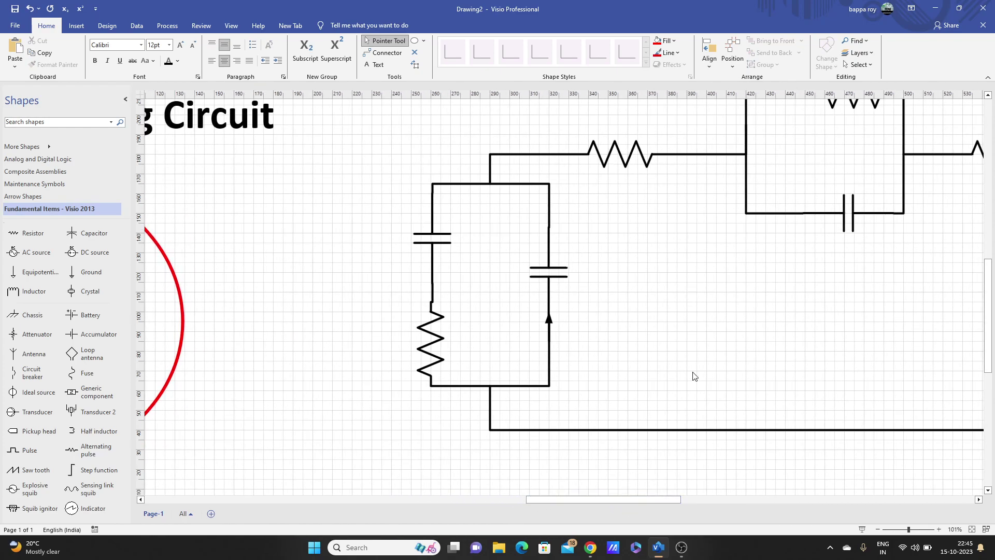
scroll(693, 373, up, 3)
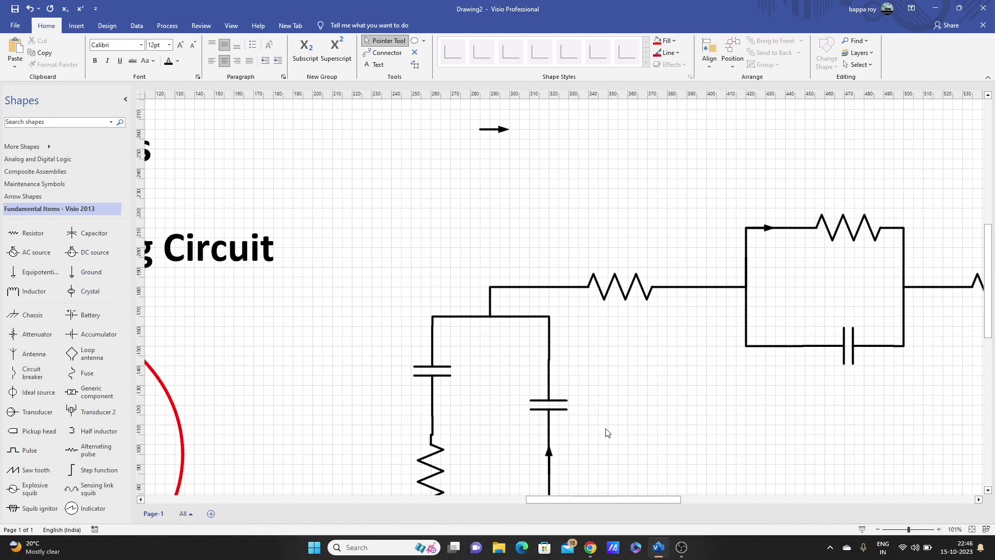
mouse_move(652, 496)
mouse_down()
mouse_move(580, 493)
mouse_move(650, 496)
mouse_up()
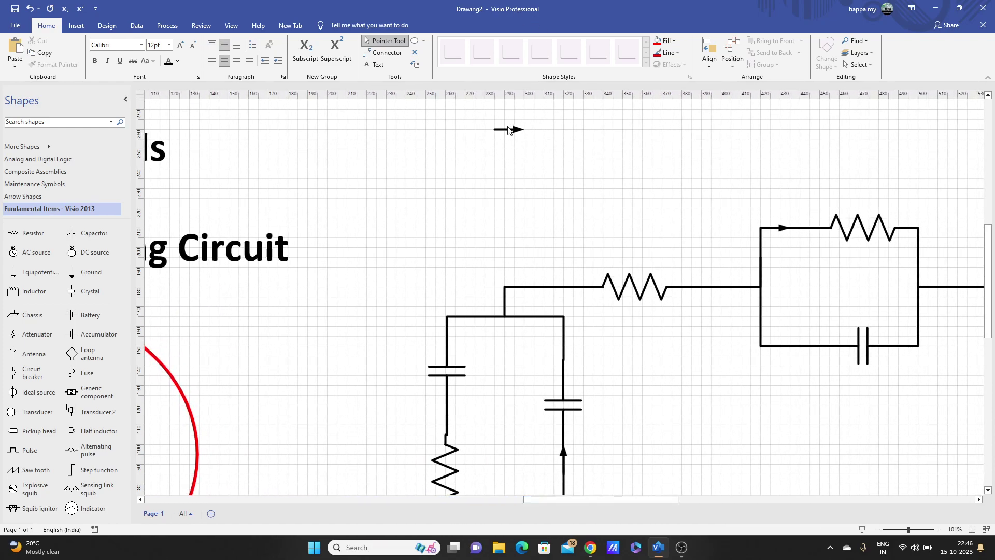
drag(508, 130, 775, 345)
click(783, 391)
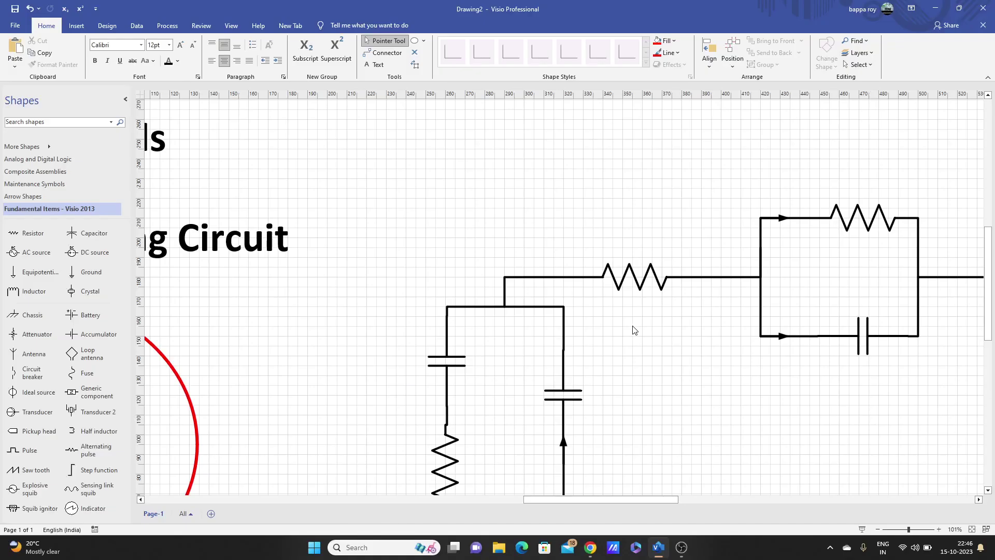
drag(669, 500, 696, 500)
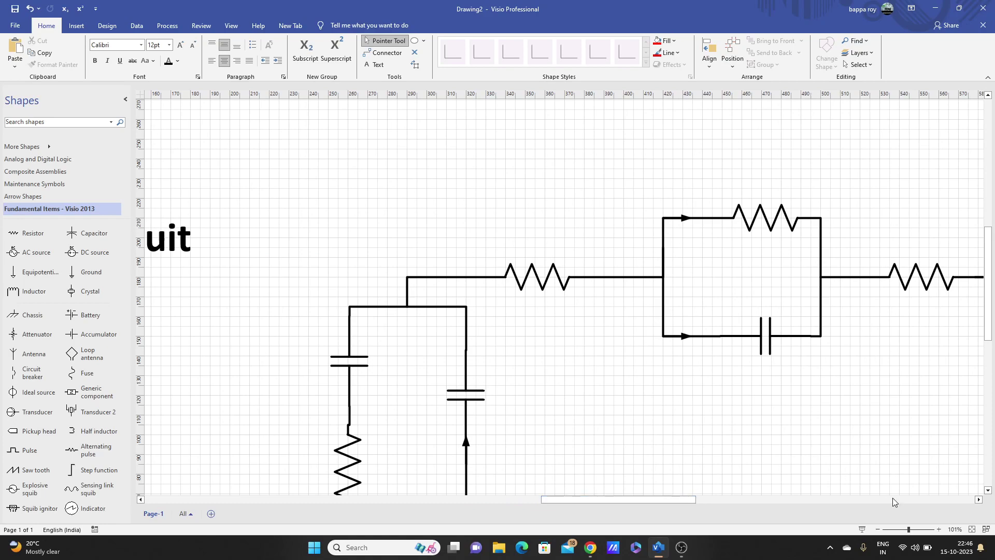
click(881, 530)
click(881, 529)
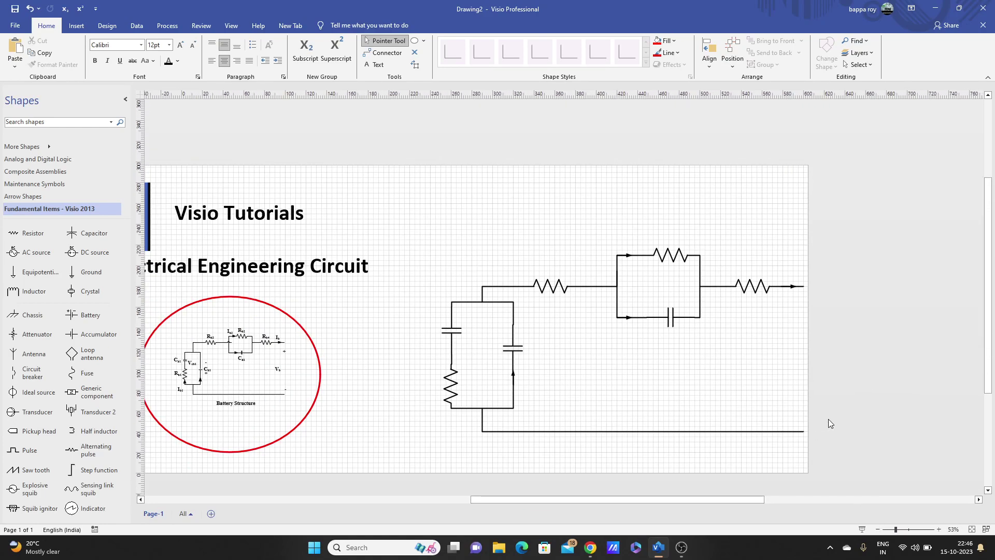
Select the parallel capacitor, undo the last edit, then select the right series resistor
click(674, 317)
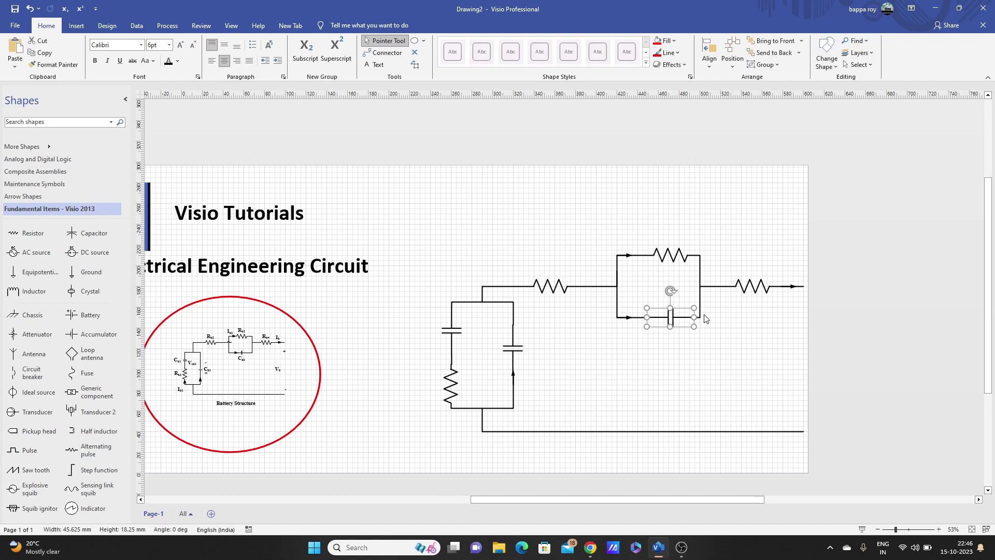
key(ctrl+z)
key(ctrl+z)
key(ctrl+z)
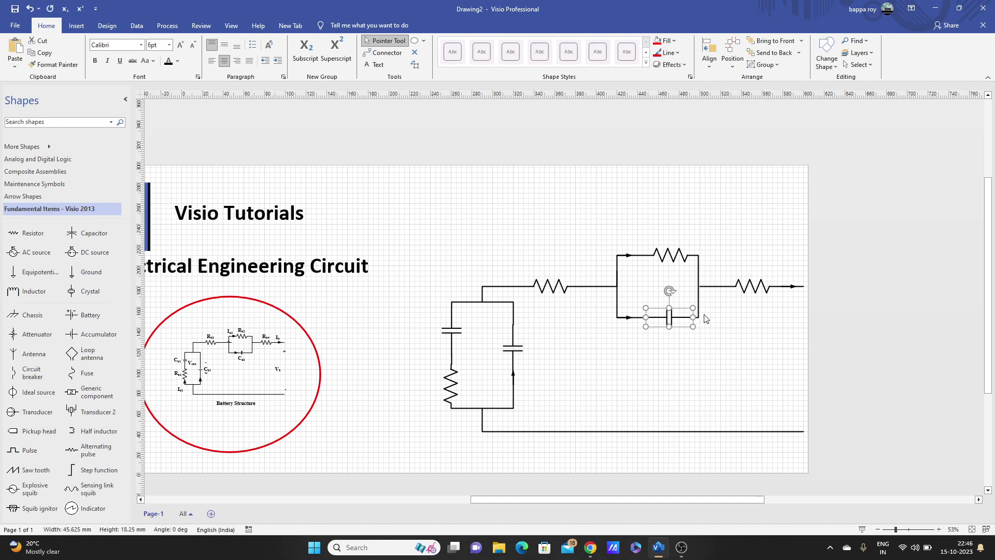
click(746, 325)
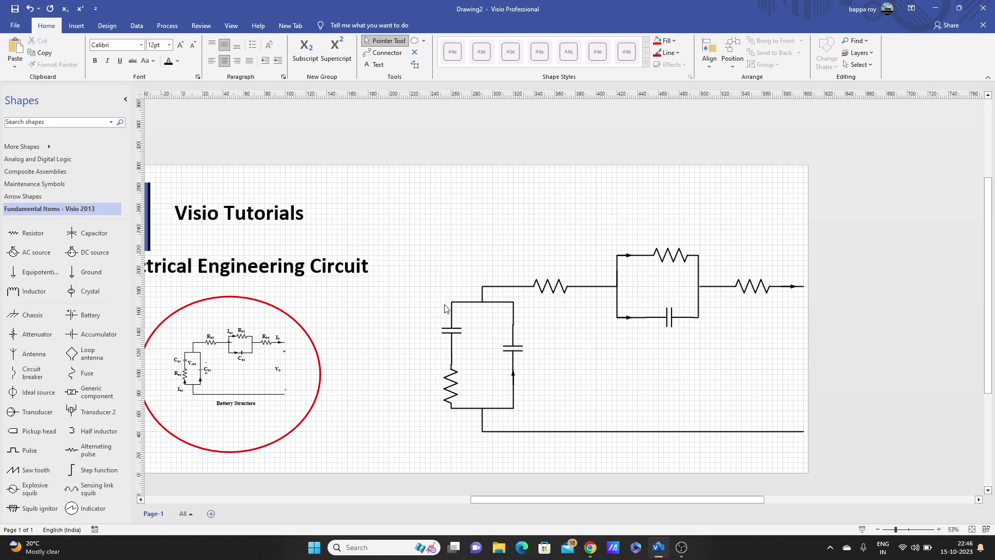
click(760, 289)
ctrl+scroll(758, 289, up, 3)
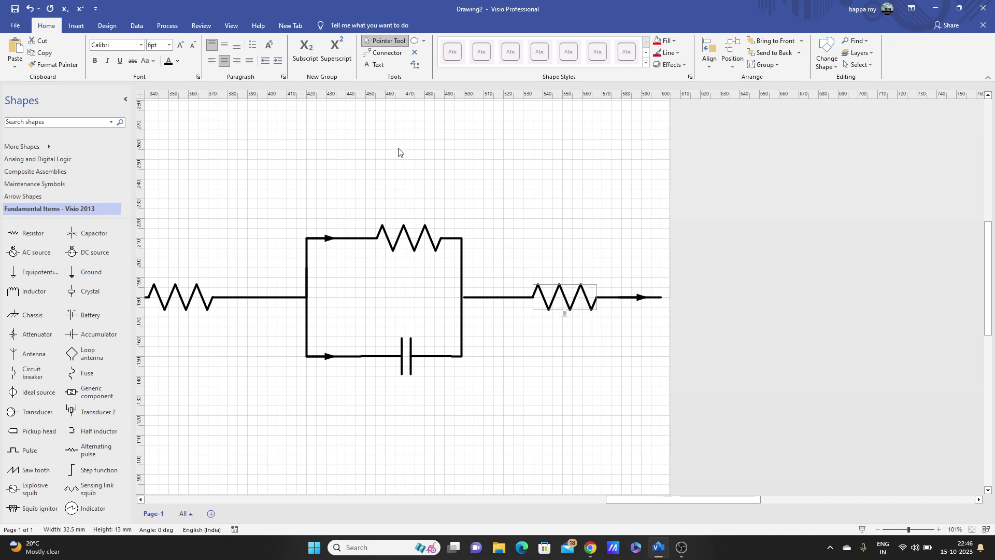
Set the right series resistor's R label to 50 pt
click(155, 45)
text(50)
key(Return)
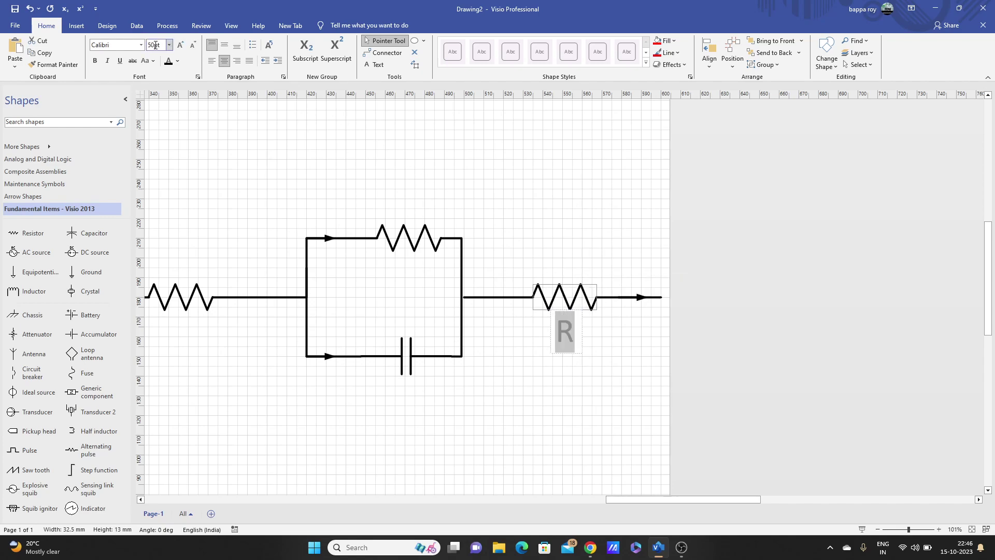
click(602, 376)
scroll(602, 375, down, 3)
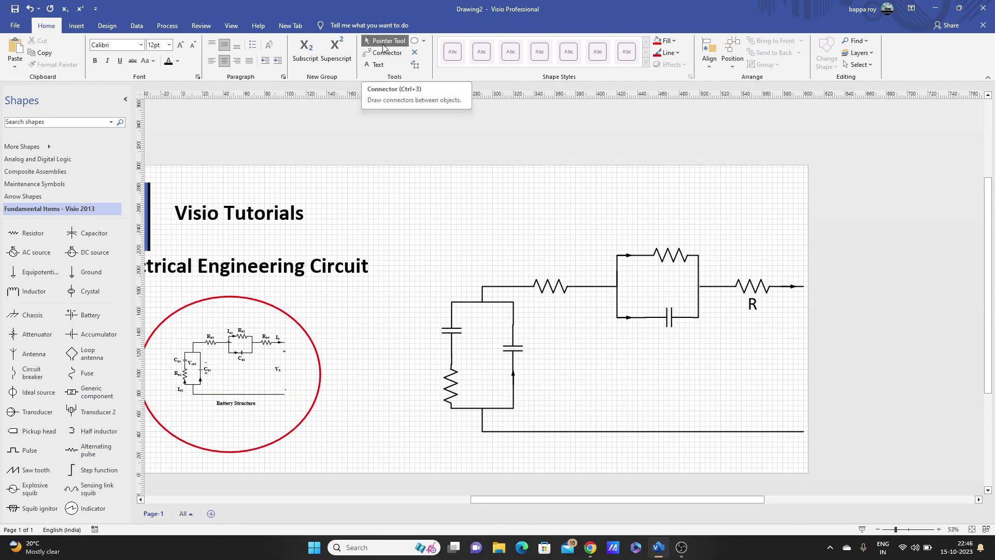
Add a 50 pt R text label above the top-left series resistor
click(374, 66)
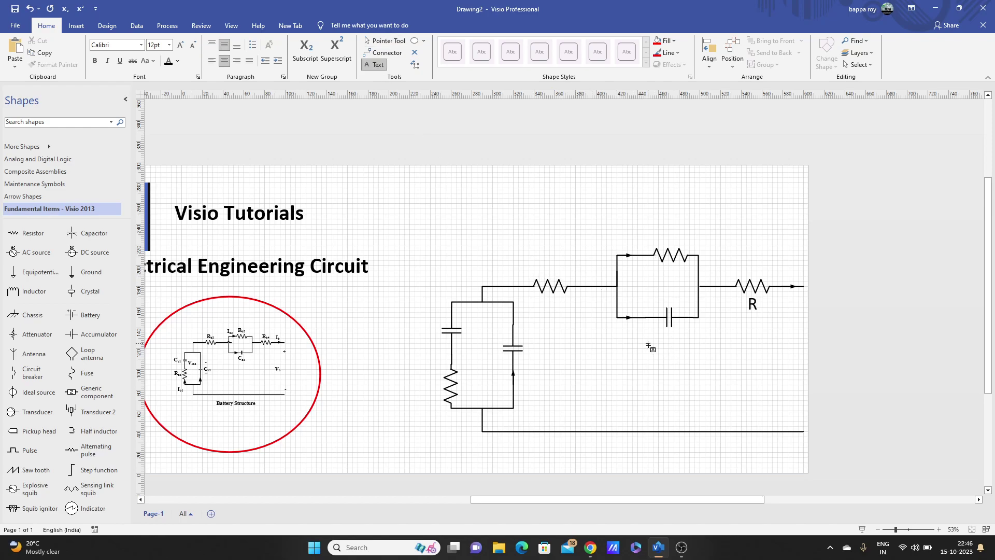
scroll(536, 269, up, 3)
scroll(544, 268, down, 3)
click(544, 268)
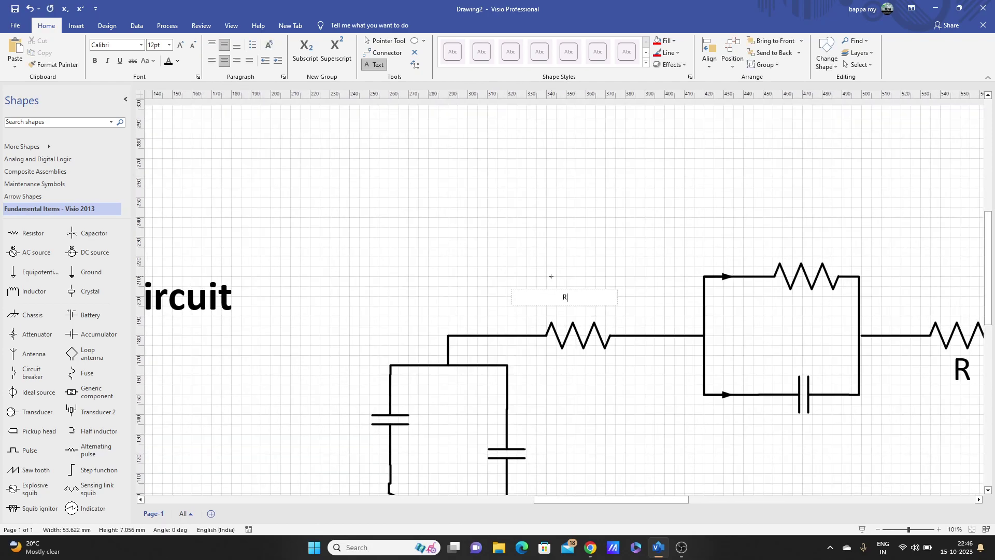
double_click(564, 297)
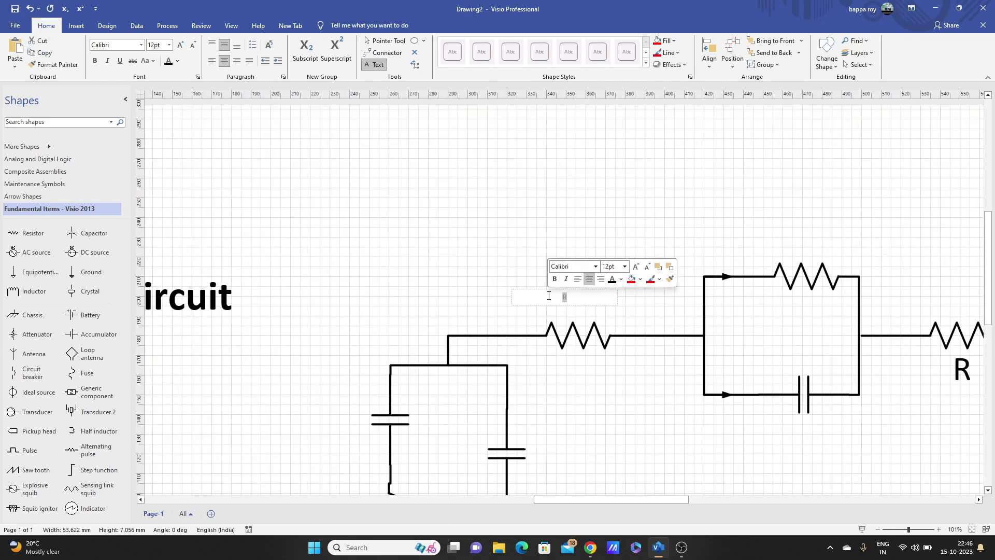
click(604, 266)
text(50)
key(Return)
click(656, 193)
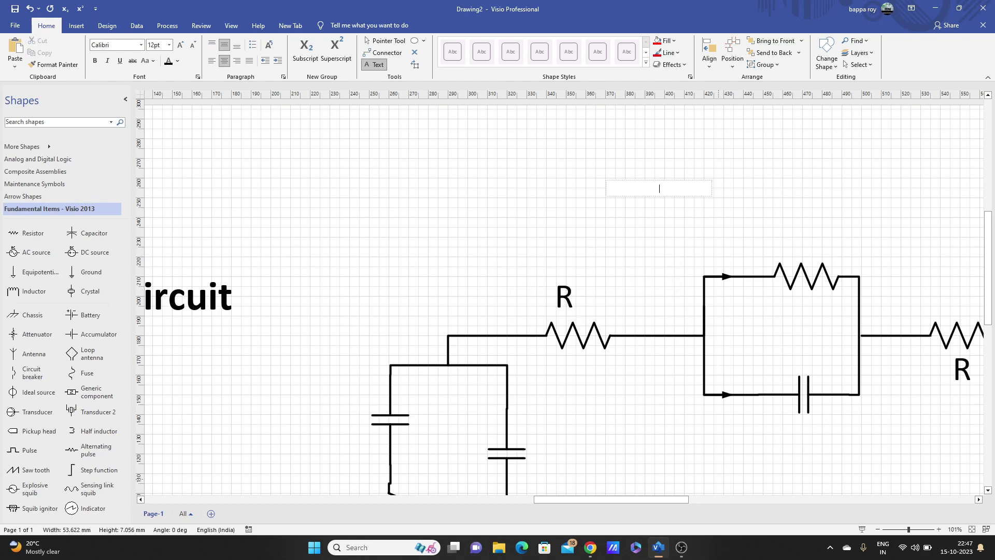
click(809, 396)
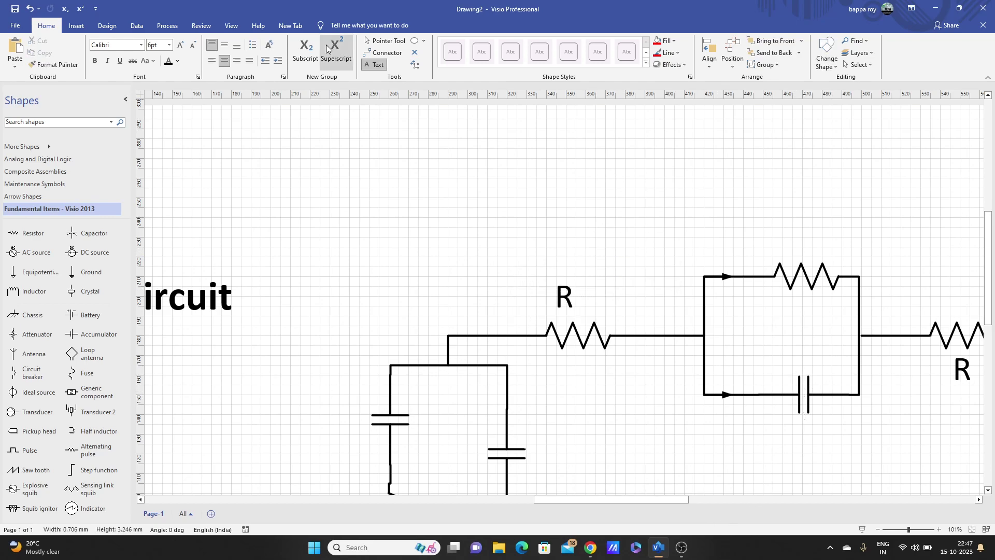
Return to the Pointer Tool, check the wire to the right resistor unchanged, and zoom out
click(385, 41)
scroll(519, 231, down, 4)
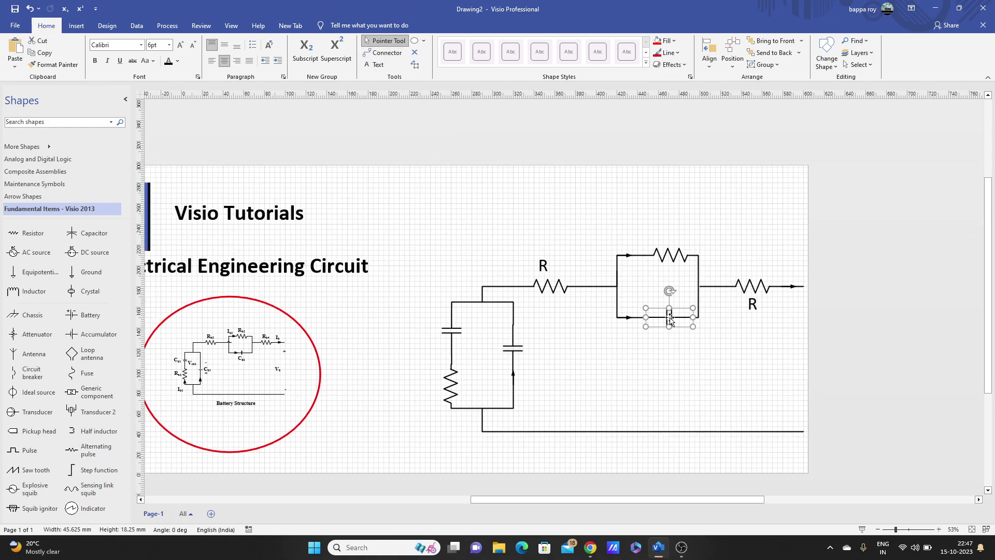
key(Escape)
scroll(667, 318, up, 4)
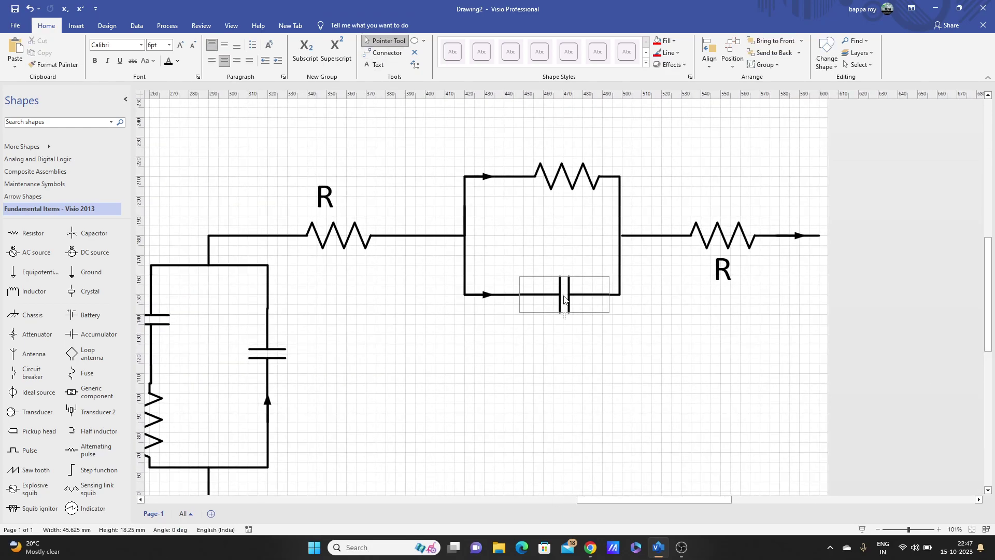
double_click(654, 235)
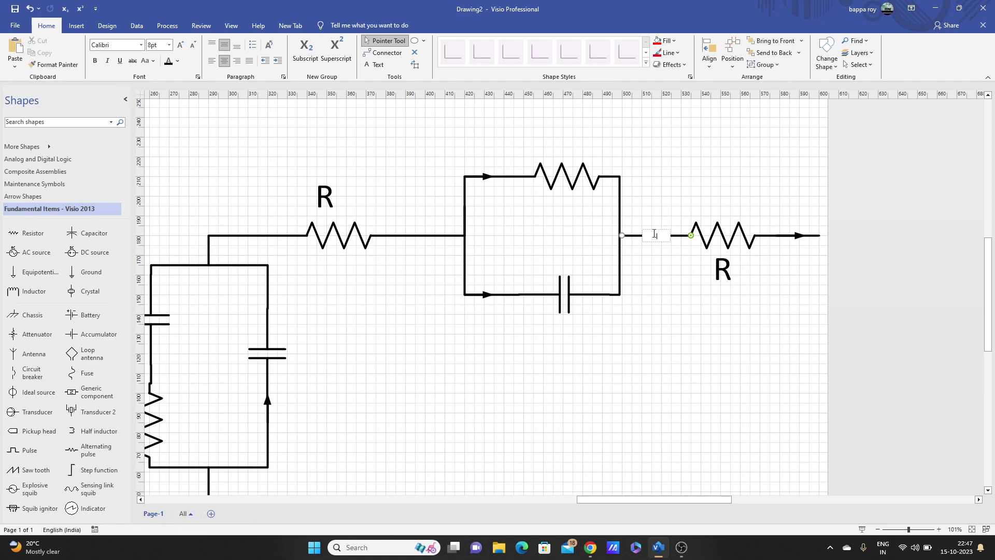
click(668, 206)
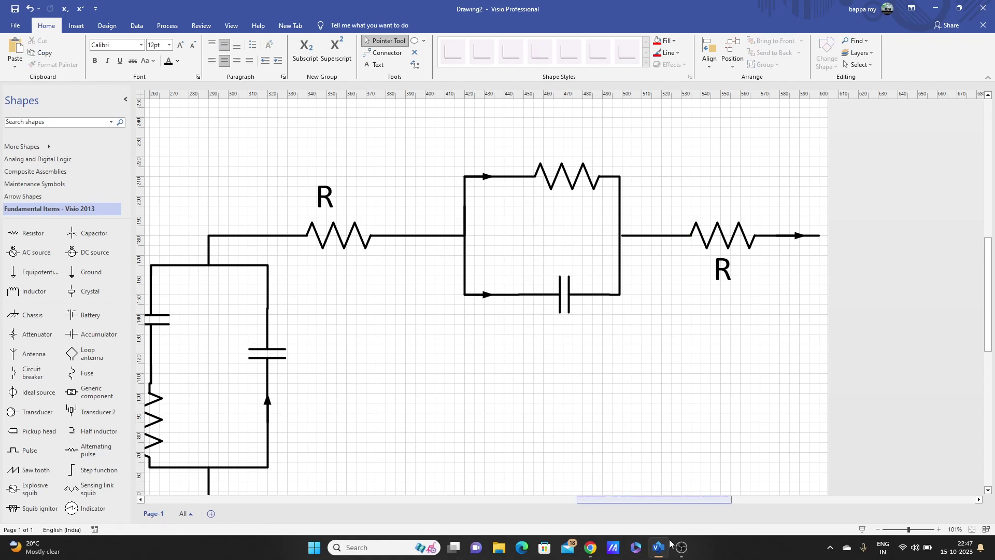
click(878, 529)
click(878, 529)
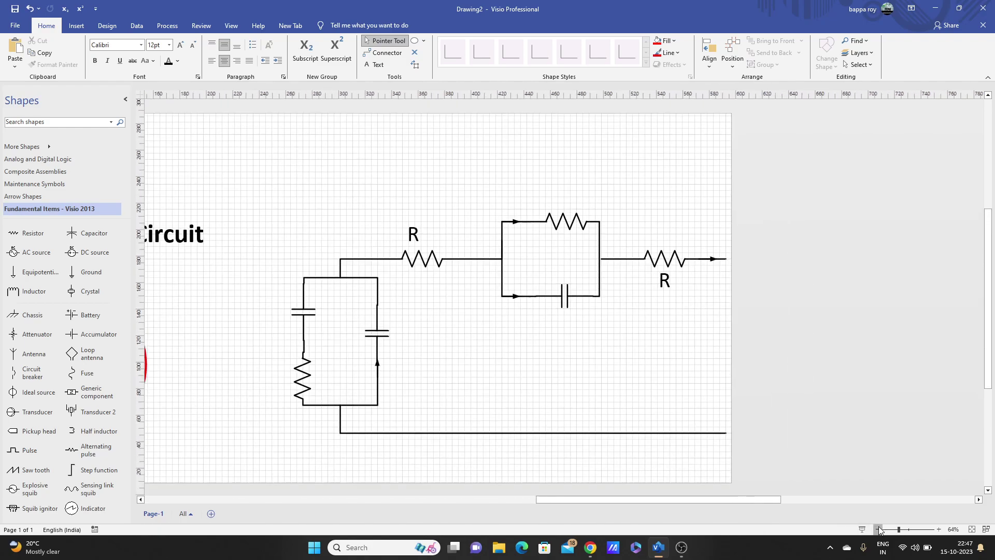
drag(626, 500, 544, 492)
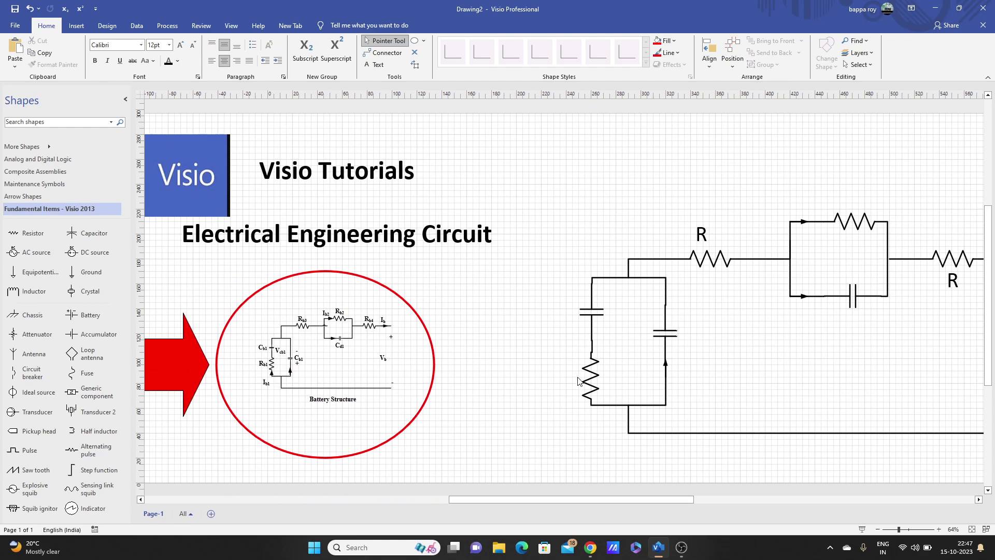
click(595, 380)
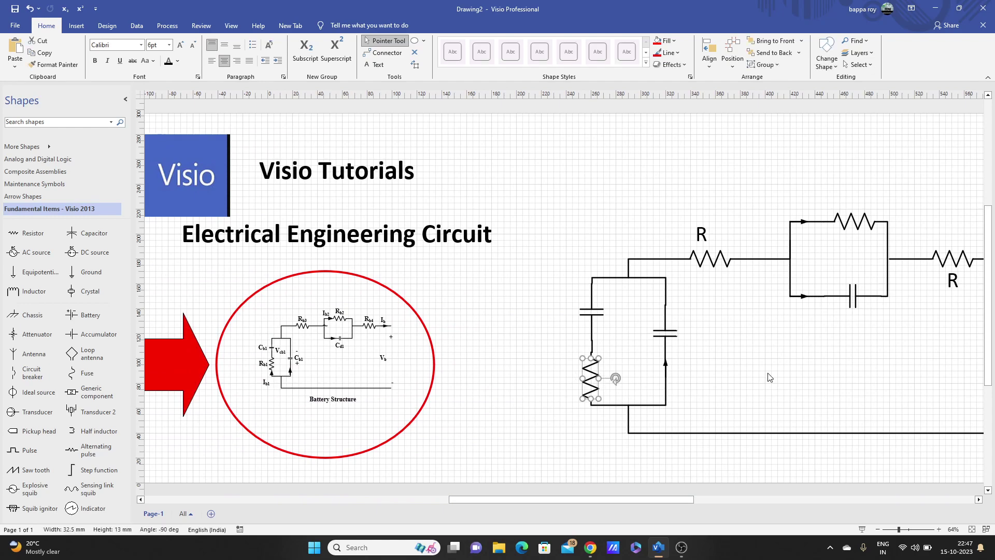
key(Up)
key(Up)
key(Up)
key(Up)
key(Up)
key(Up)
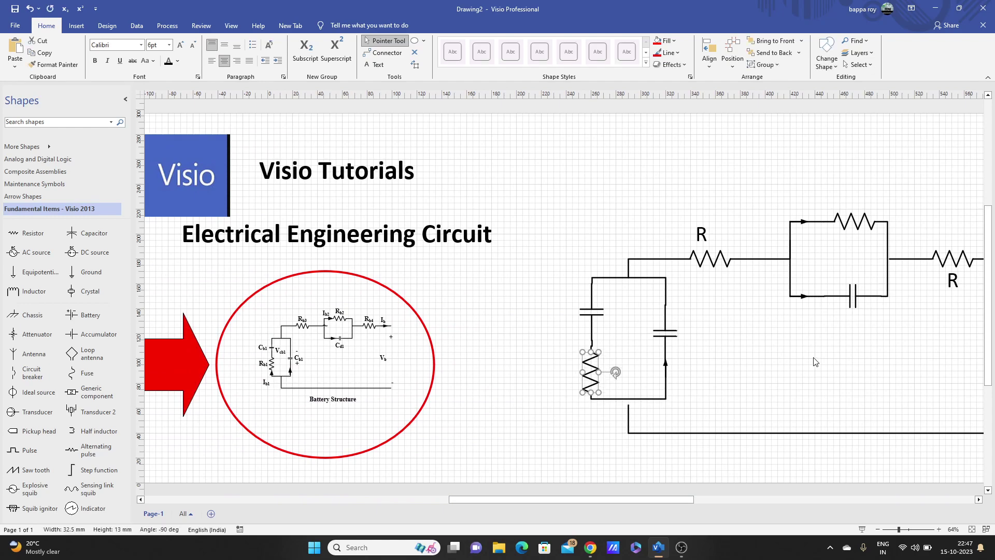
key(Up)
key(Up)
key(Up)
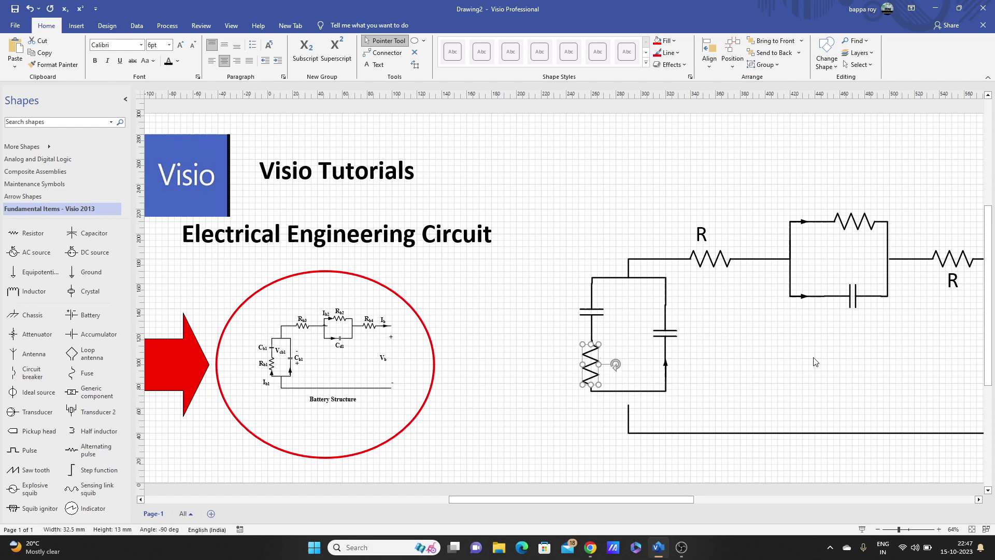
key(Down)
key(Down)
key(Down)
key(Down)
key(Down)
key(Down)
key(Down)
key(Down)
key(Down)
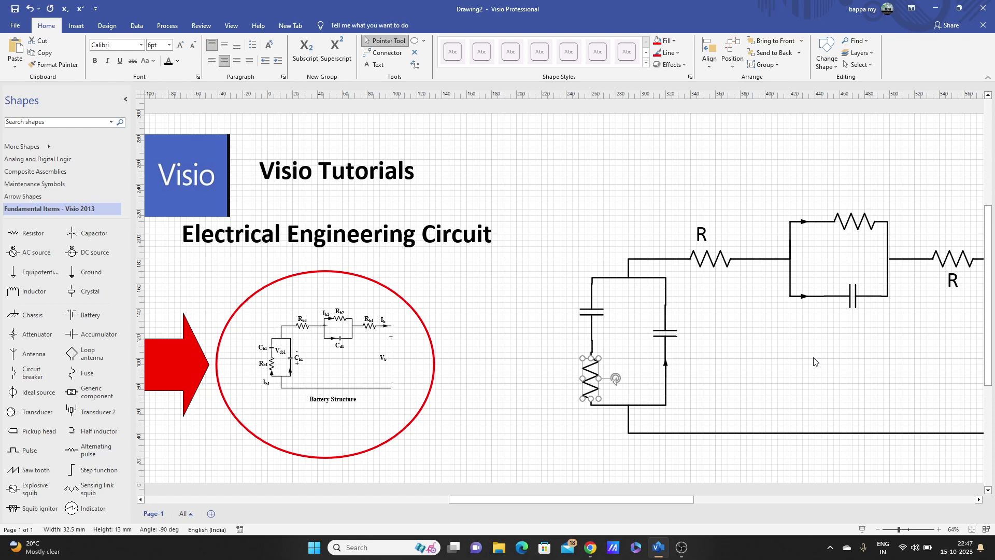
click(818, 361)
drag(617, 501, 663, 501)
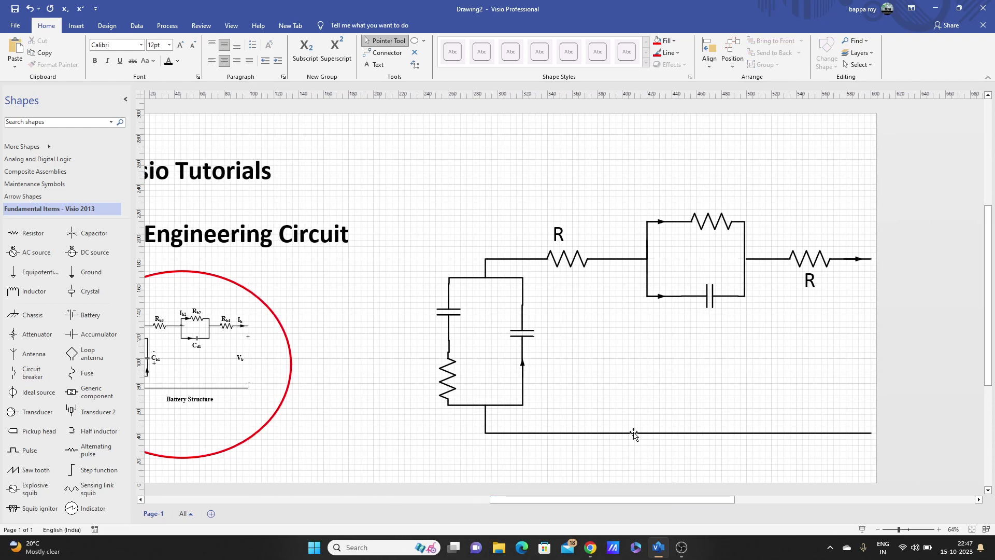
mouse_move(699, 500)
mouse_down()
mouse_move(648, 501)
mouse_move(691, 506)
mouse_up()
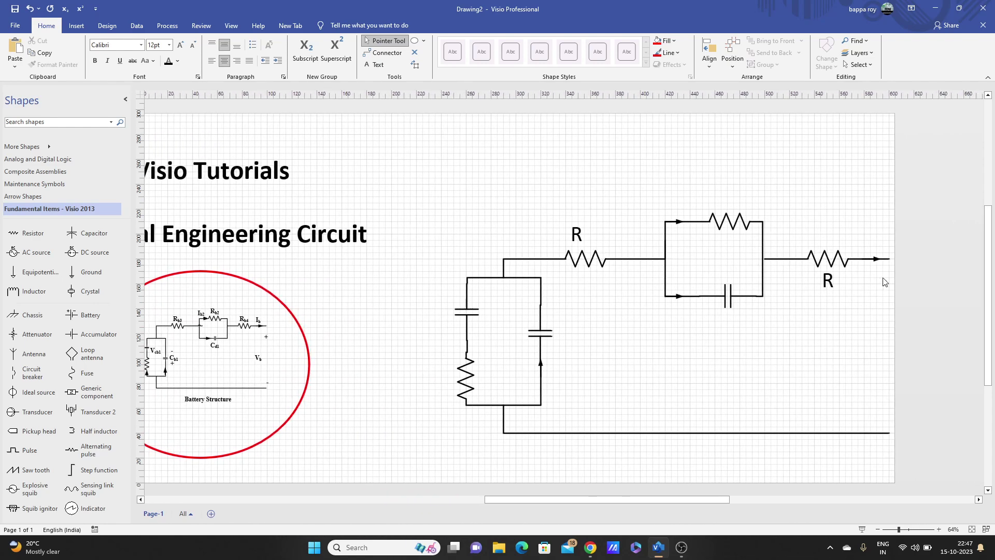
Draw a short horizontal and a short vertical connector below the parallel RC branch
click(385, 53)
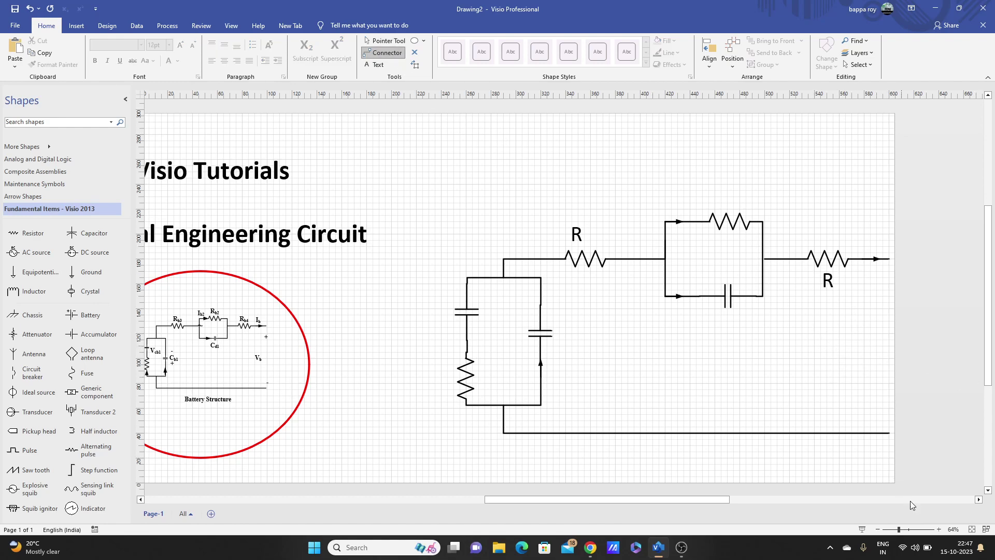
click(939, 529)
click(939, 529)
click(939, 530)
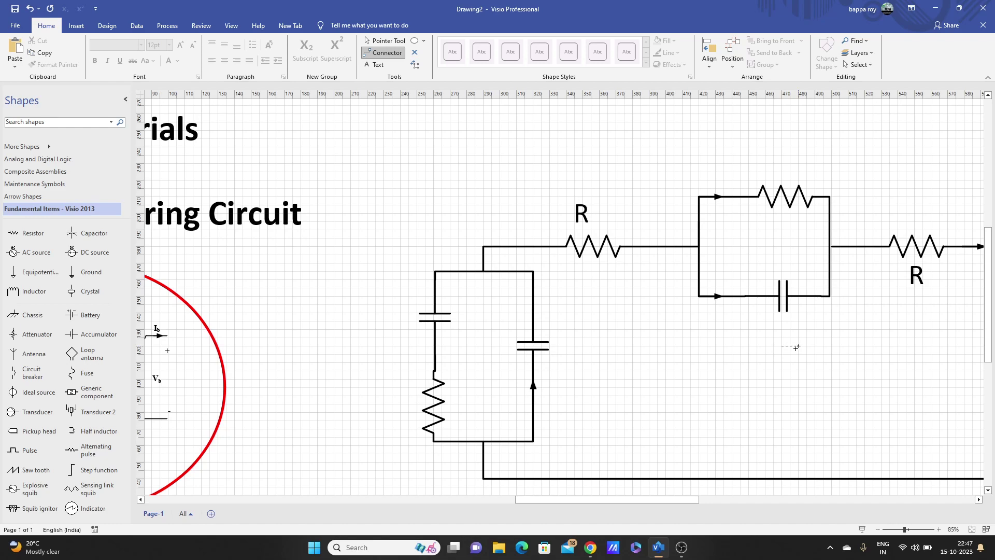
drag(796, 347, 796, 348)
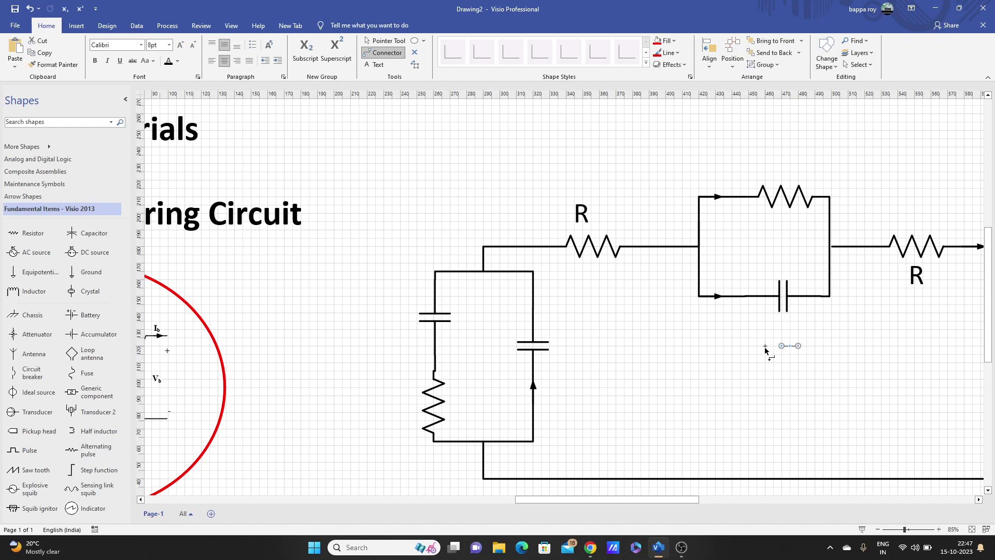
drag(766, 361, 765, 363)
click(765, 381)
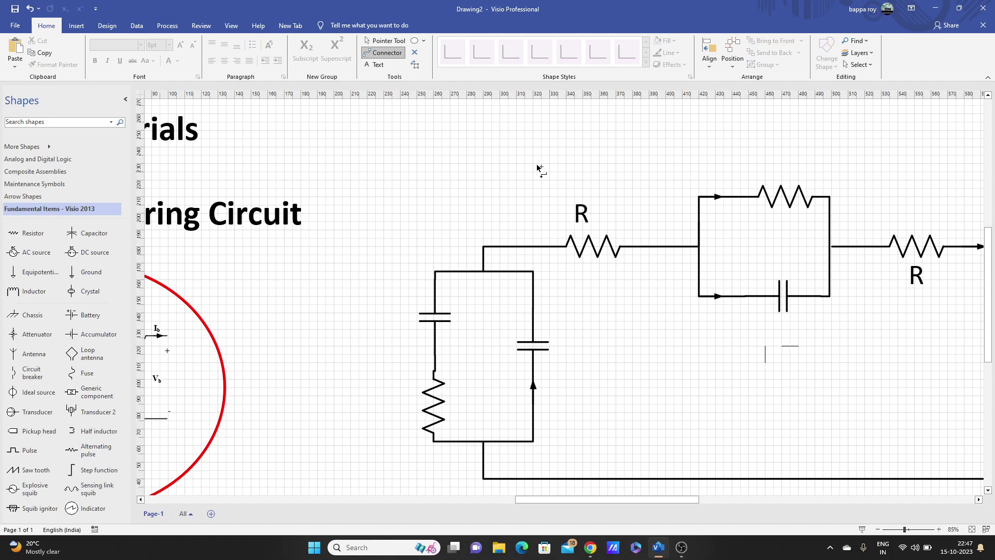
Nudge the vertical line right and up across the horizontal line to form a plus sign
click(385, 40)
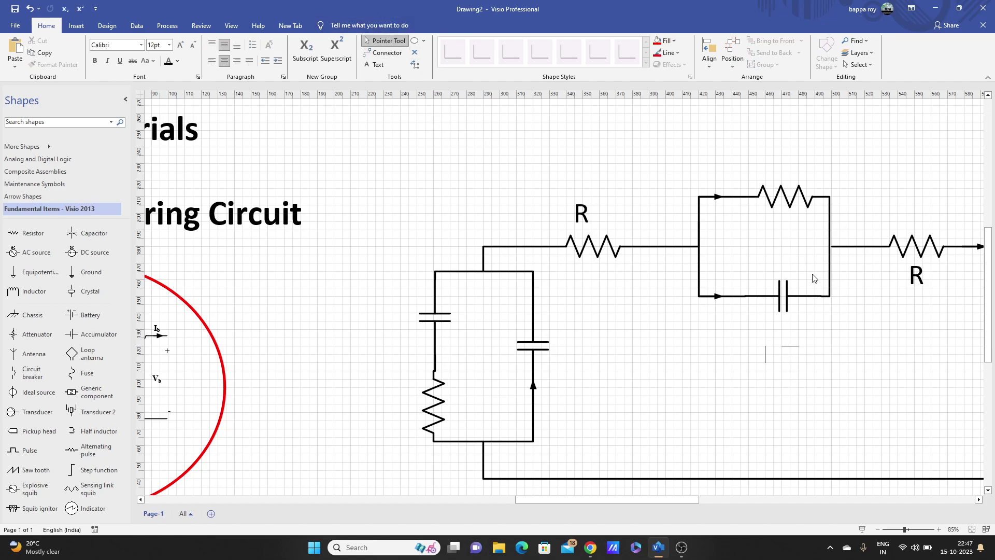
click(765, 357)
key(Right)
key(Right)
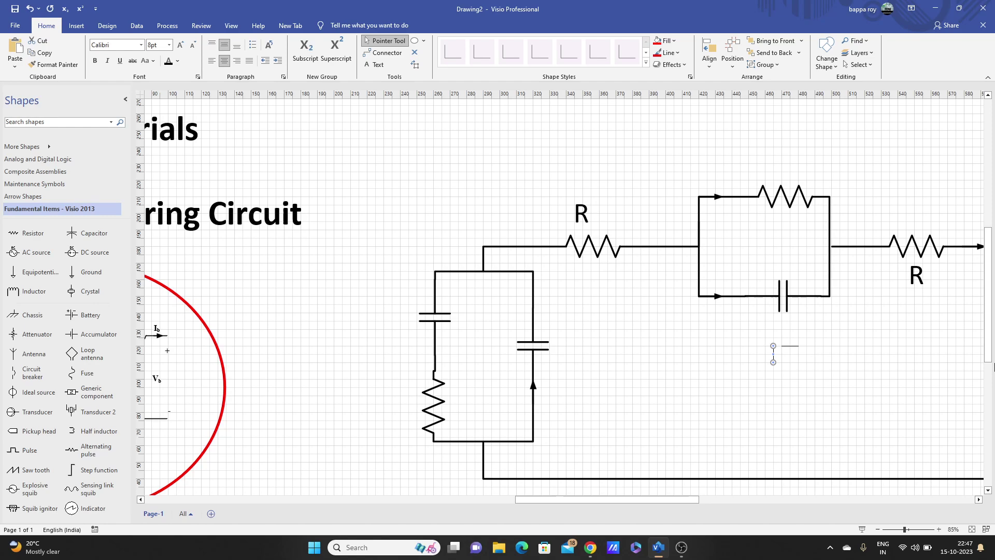
key(Right)
key(Right)
key(Right)
key(Right)
key(Up)
key(Up)
click(859, 372)
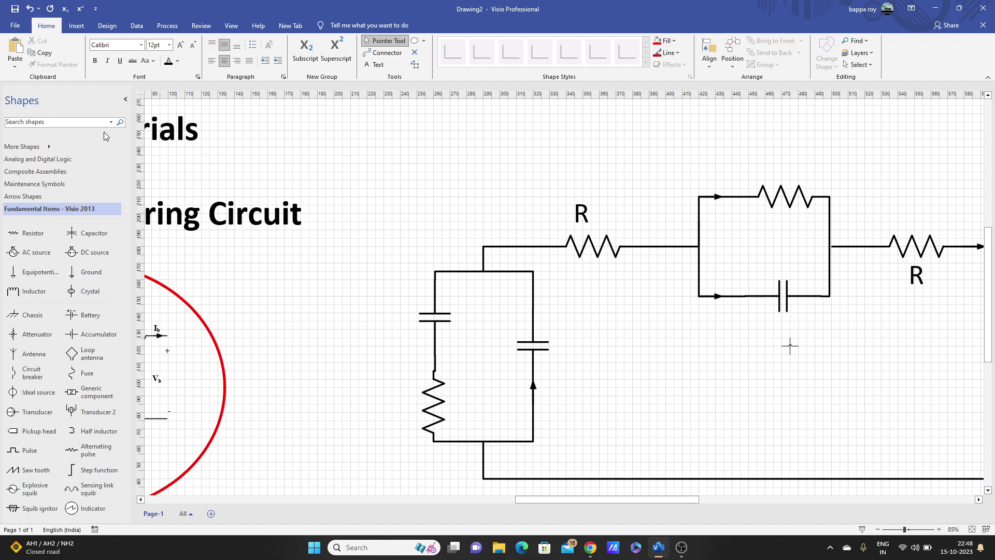
Load the Basic Shapes stencil from More Shapes > General, then place and delete a trial Cross
click(62, 125)
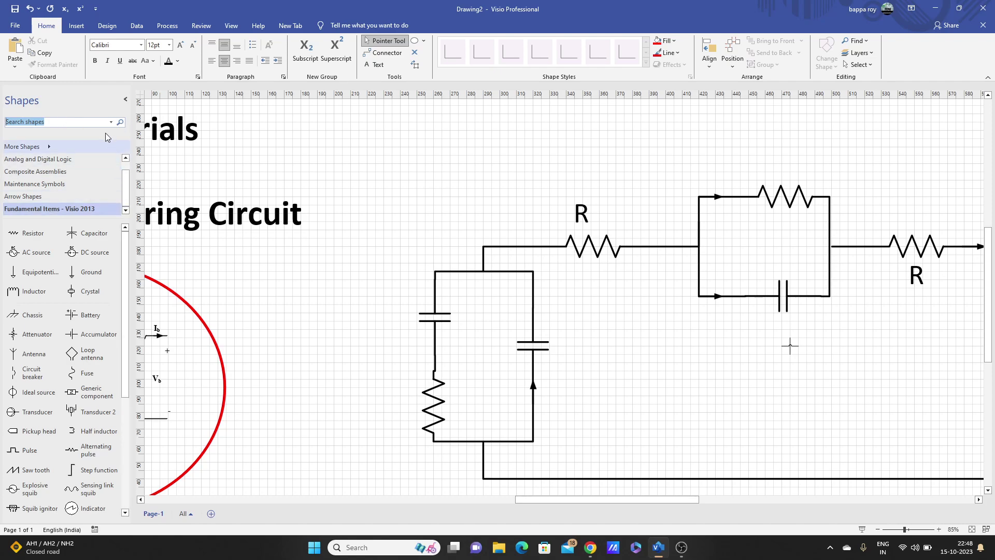
click(52, 149)
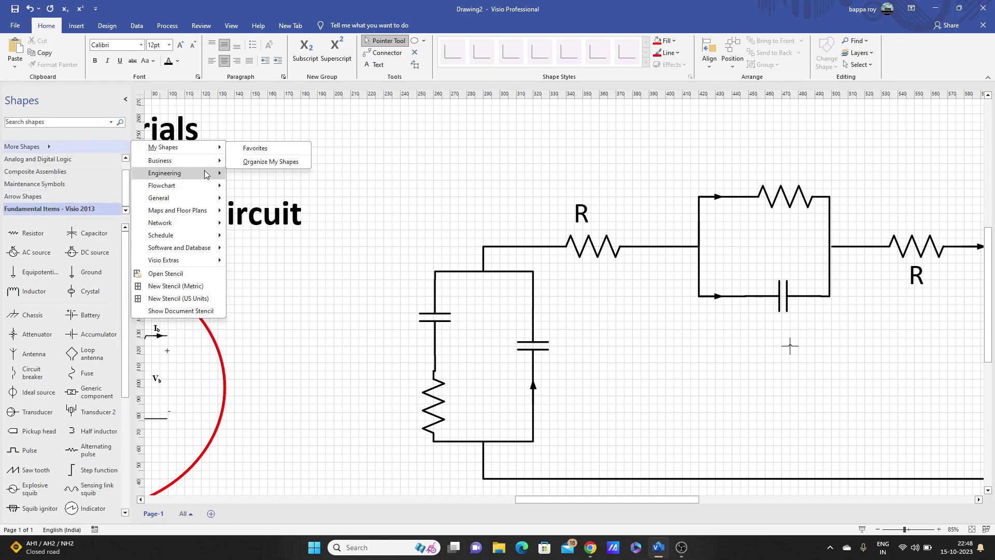
mouse_move(217, 178)
mouse_move(211, 201)
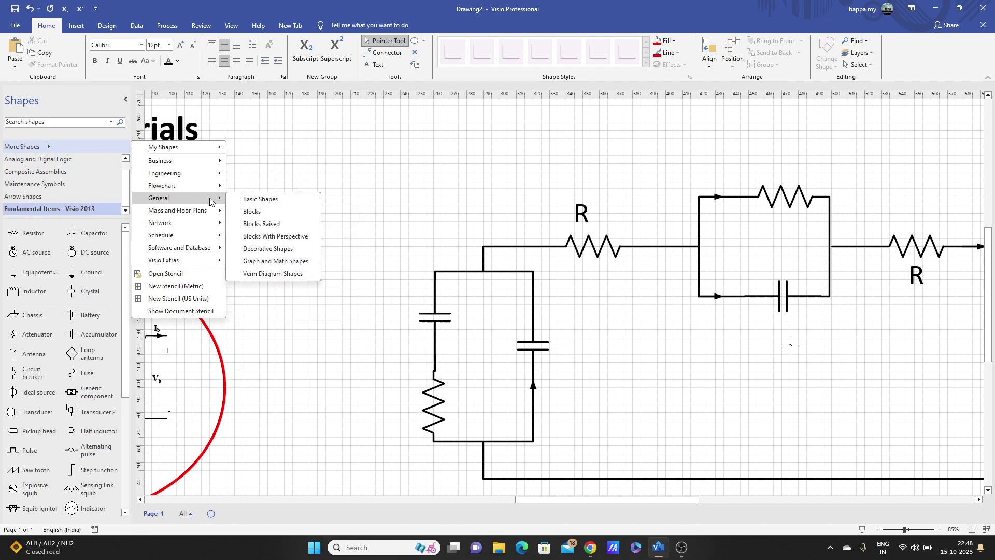
click(267, 203)
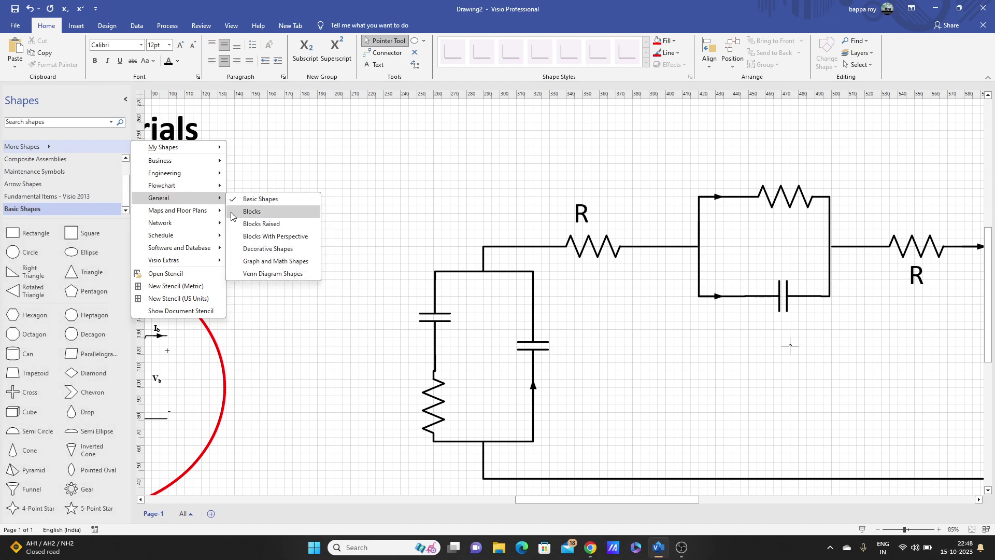
click(18, 394)
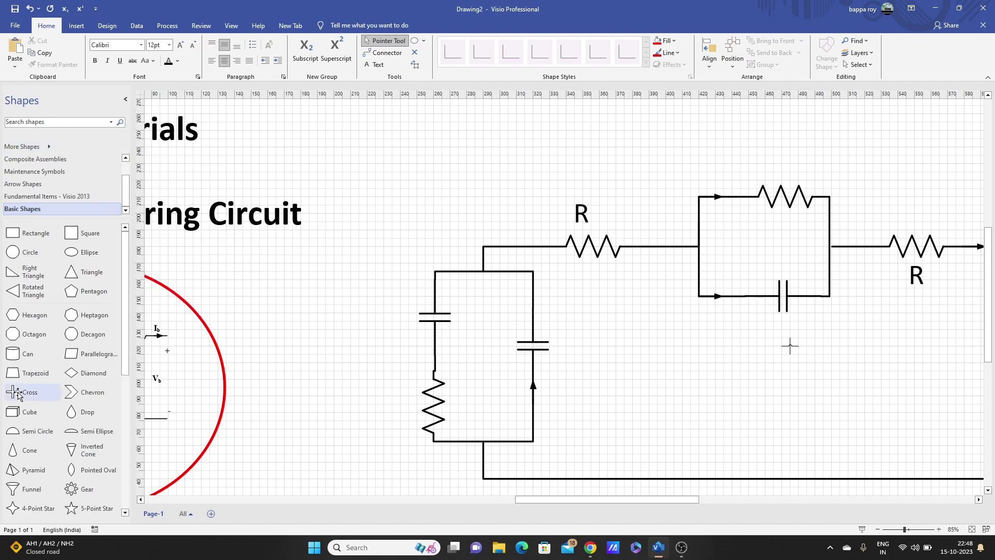
drag(18, 394, 409, 225)
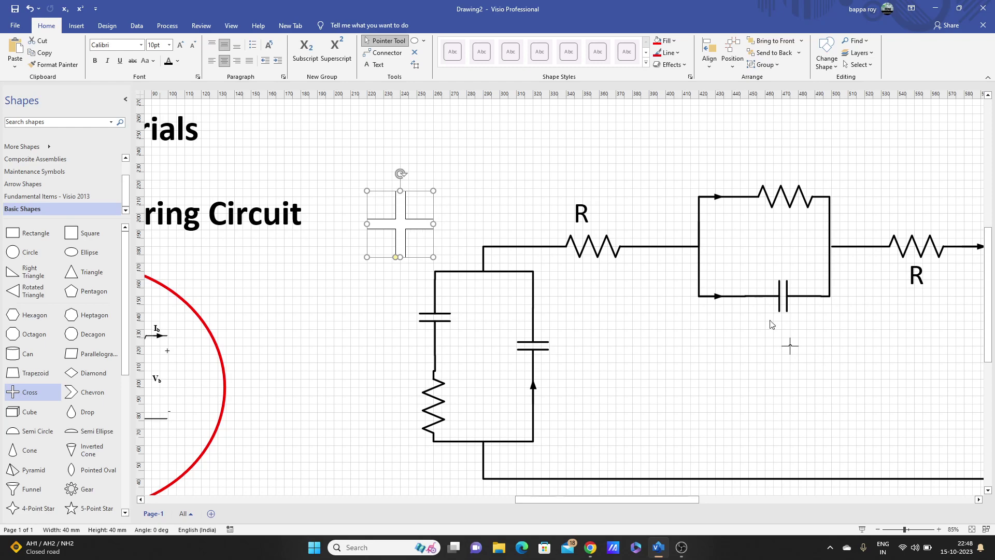
key(Delete)
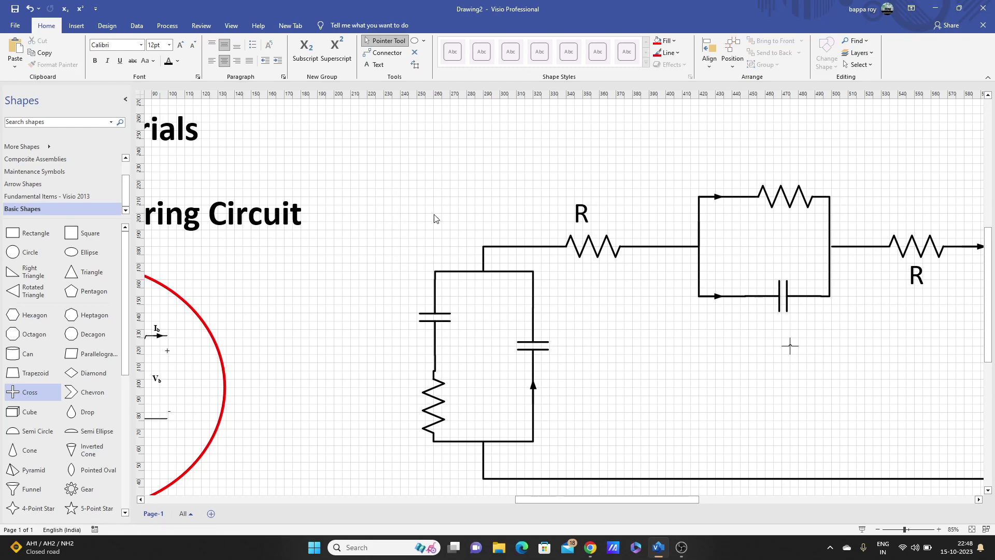
Add a '+ -*' text label below the parallel branch and set it to 60 pt
click(375, 65)
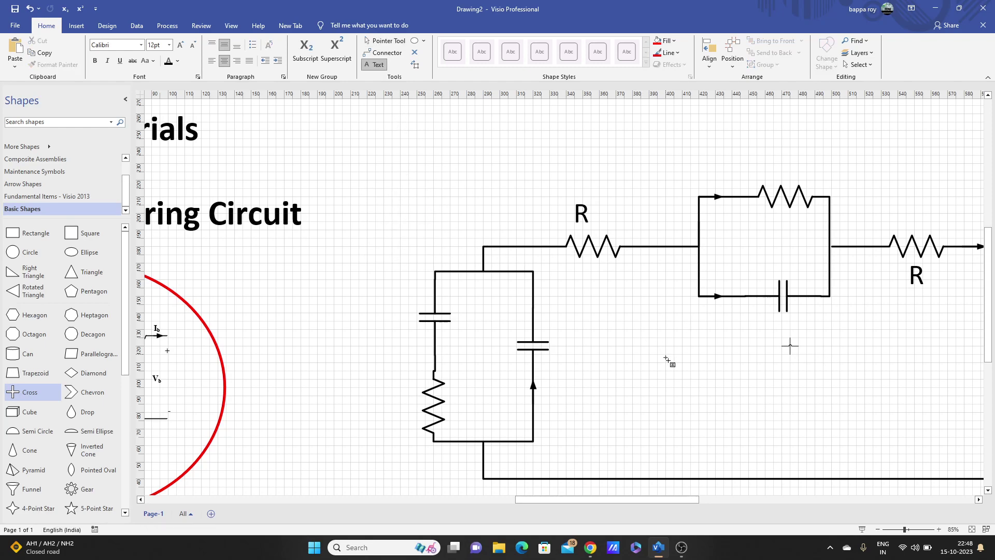
click(694, 394)
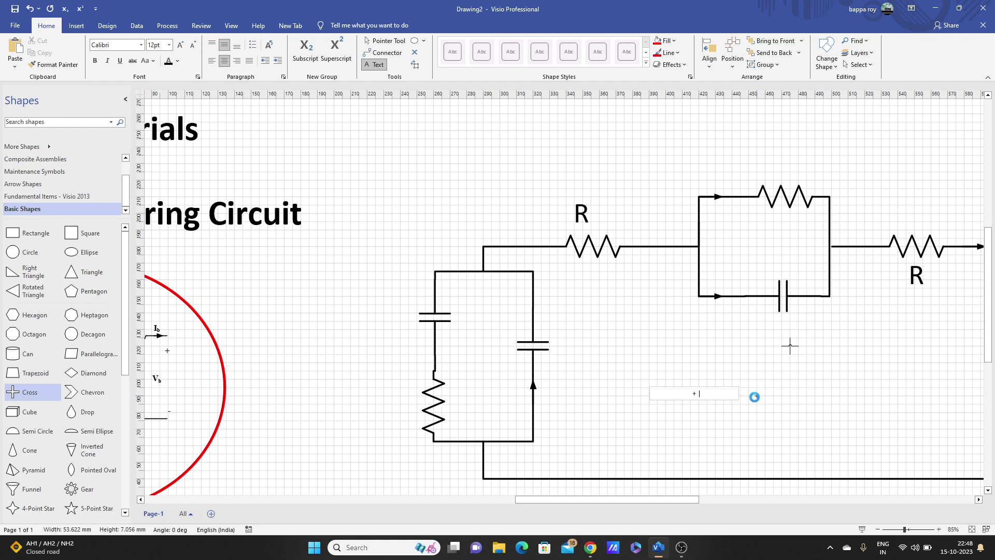
text(+ -*)
triple_click(720, 394)
click(729, 363)
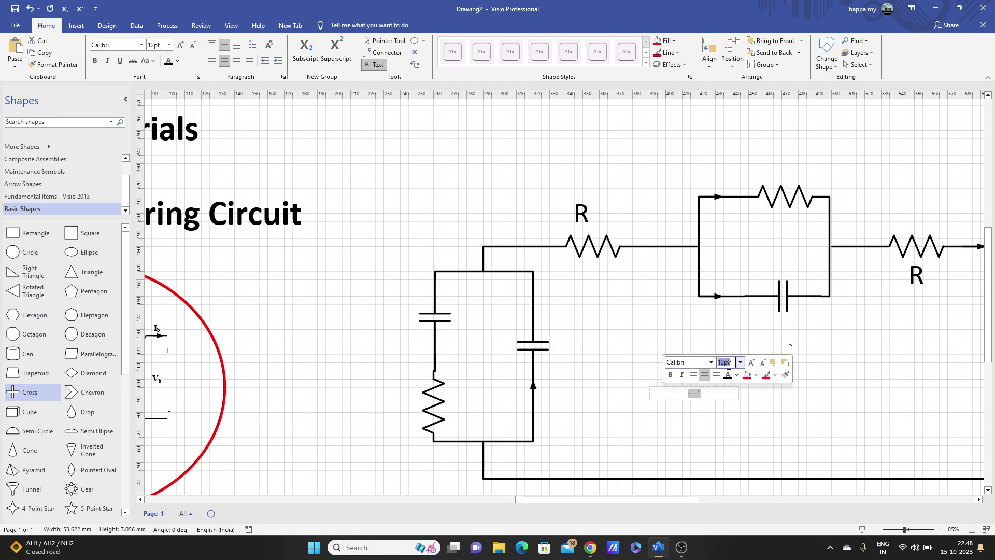
text(60)
key(Return)
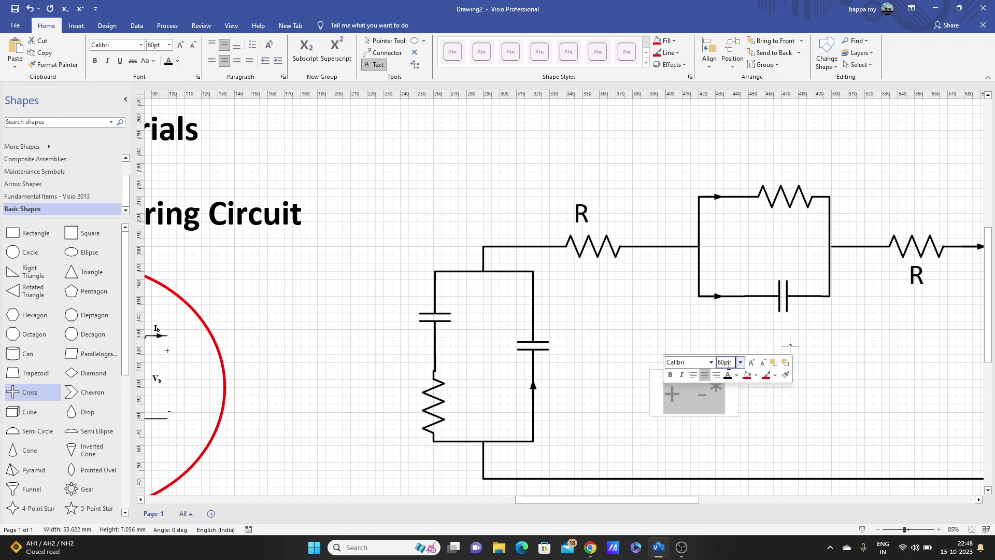
click(757, 415)
click(701, 394)
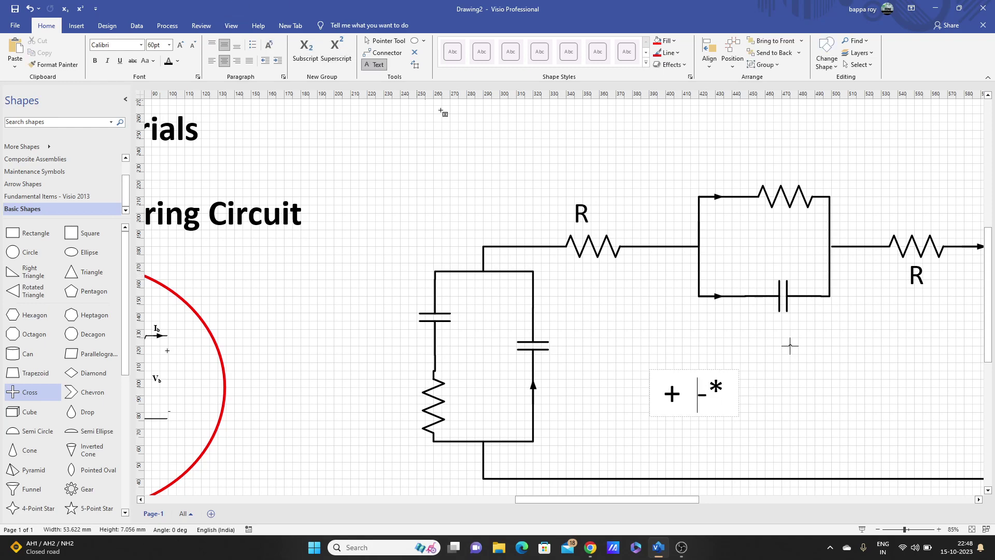
click(473, 126)
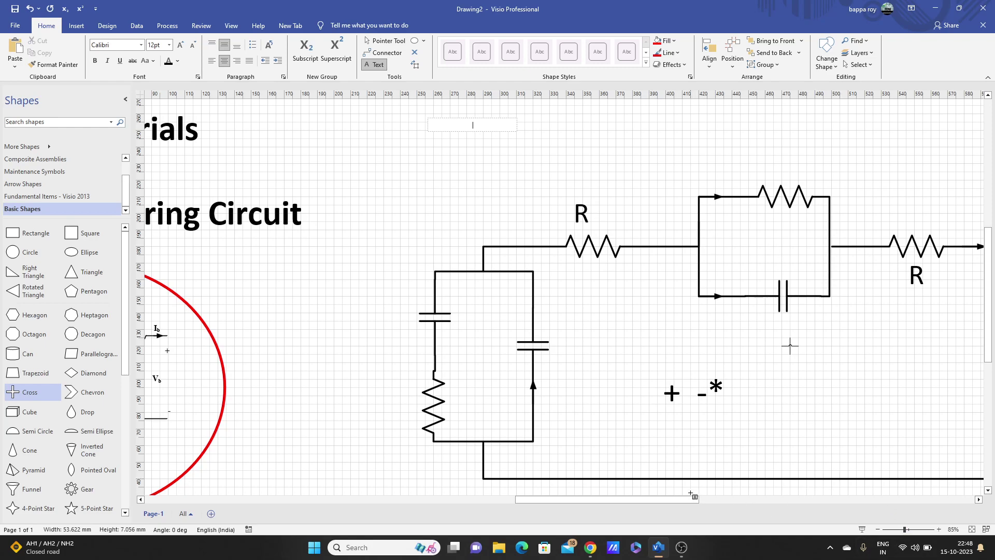
click(878, 529)
click(878, 529)
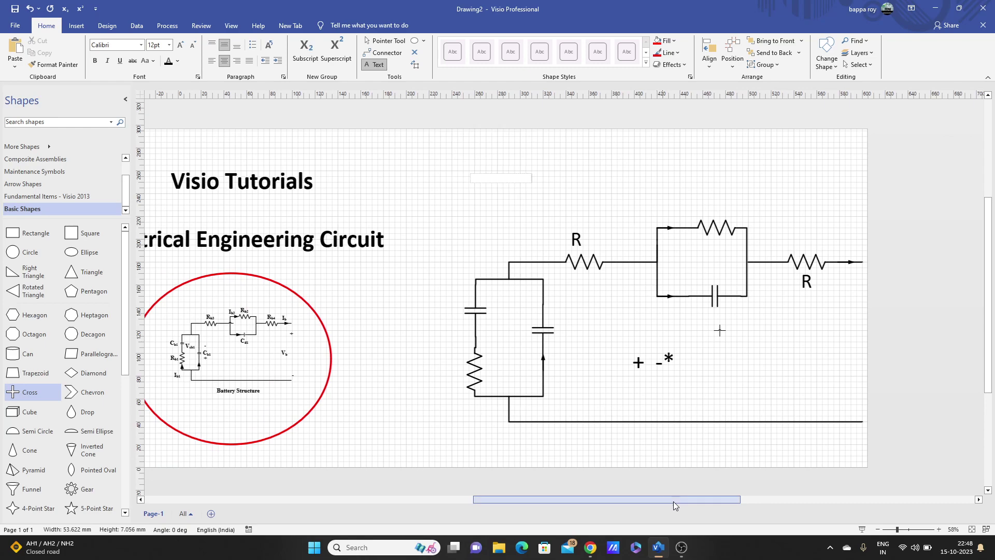
Fit the whole page to the window and check the small shape beside the circuit
drag(673, 500, 628, 493)
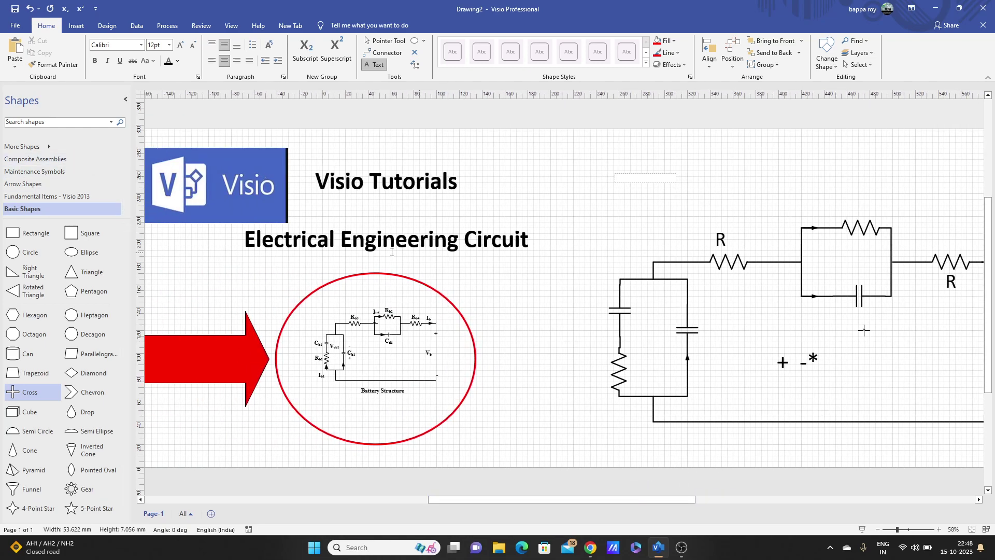
click(972, 529)
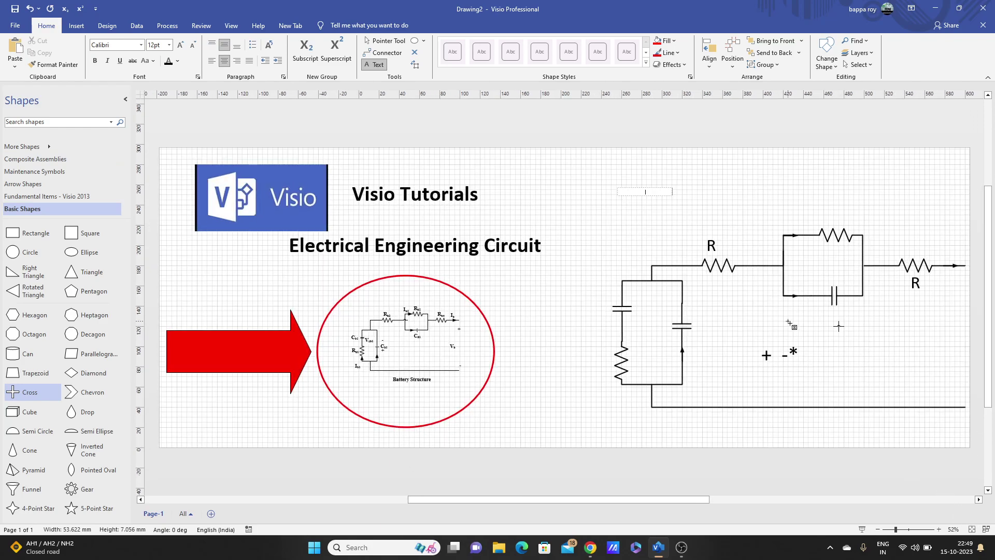
click(838, 326)
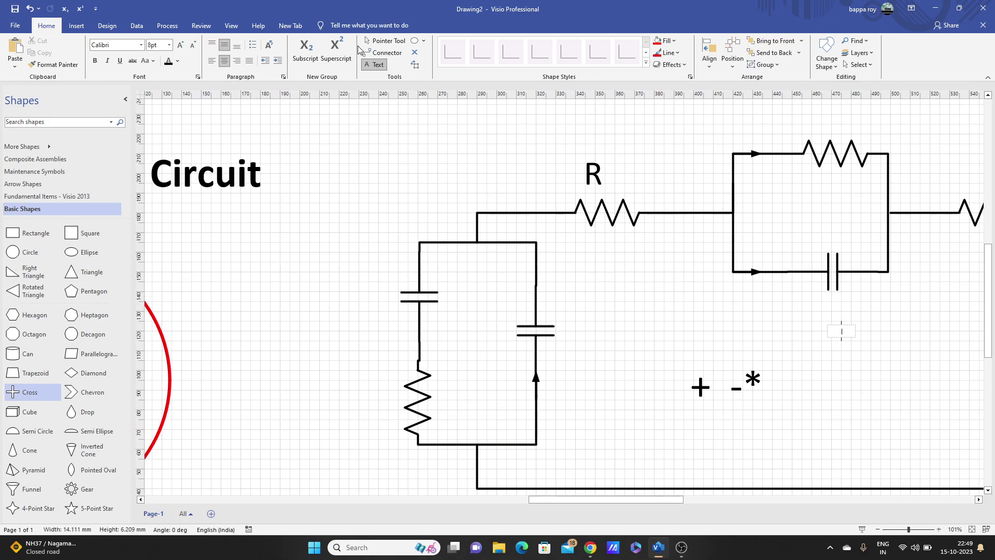
click(386, 41)
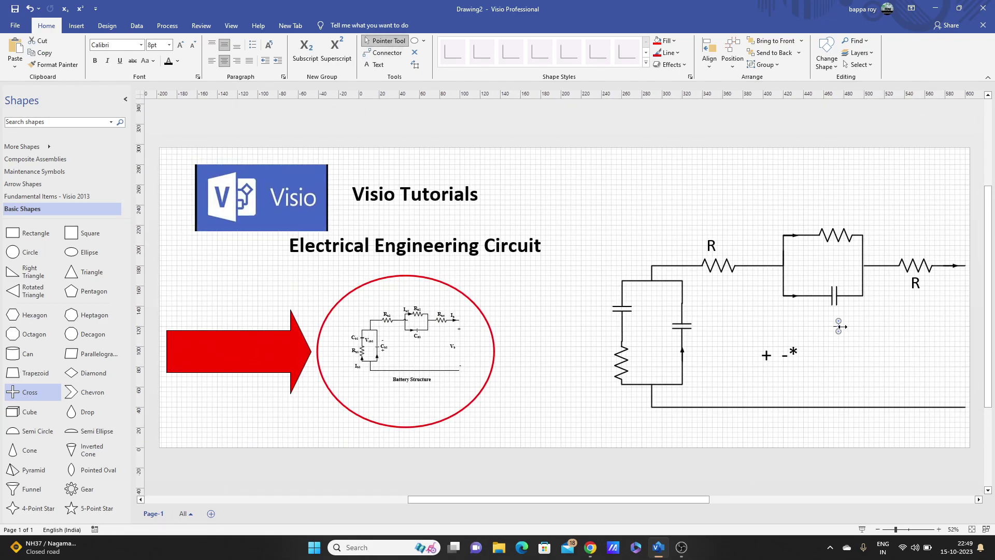
click(843, 330)
click(843, 330)
click(843, 330)
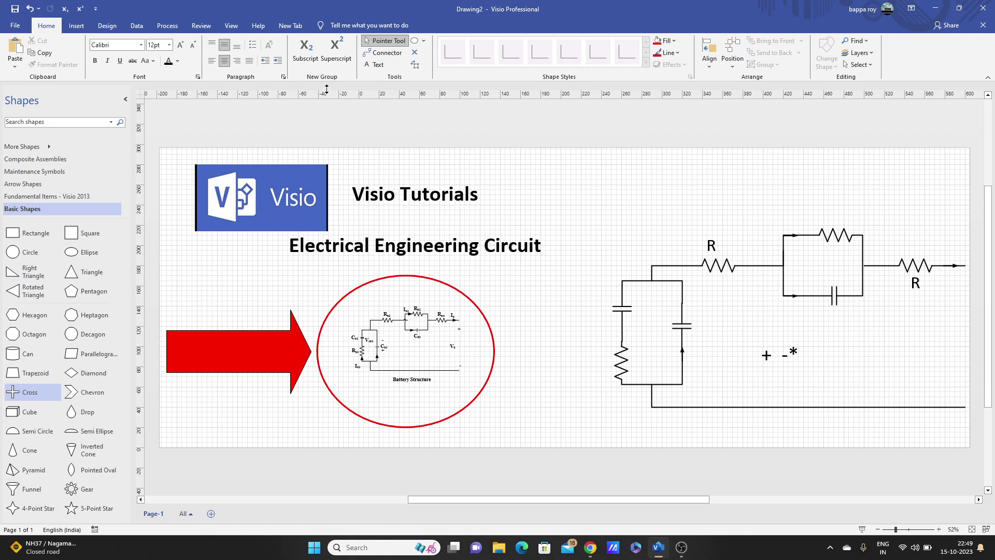
Open Save As in the fig folder, then cancel that dialog
click(15, 25)
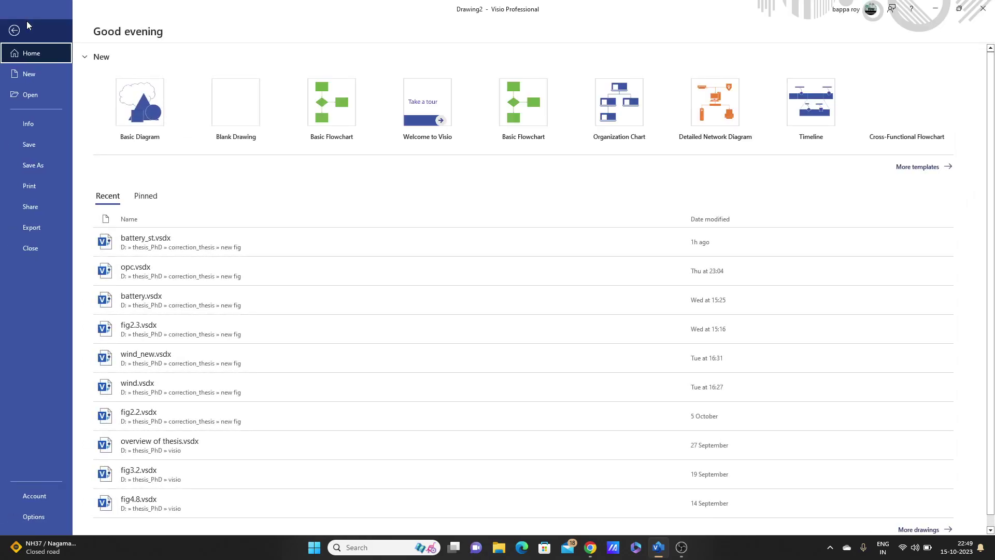
click(56, 170)
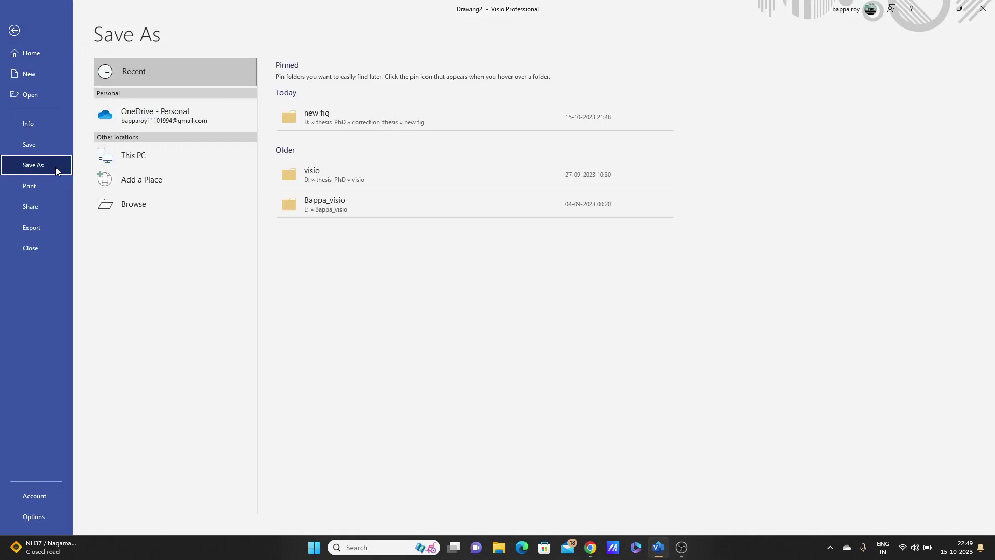
click(349, 124)
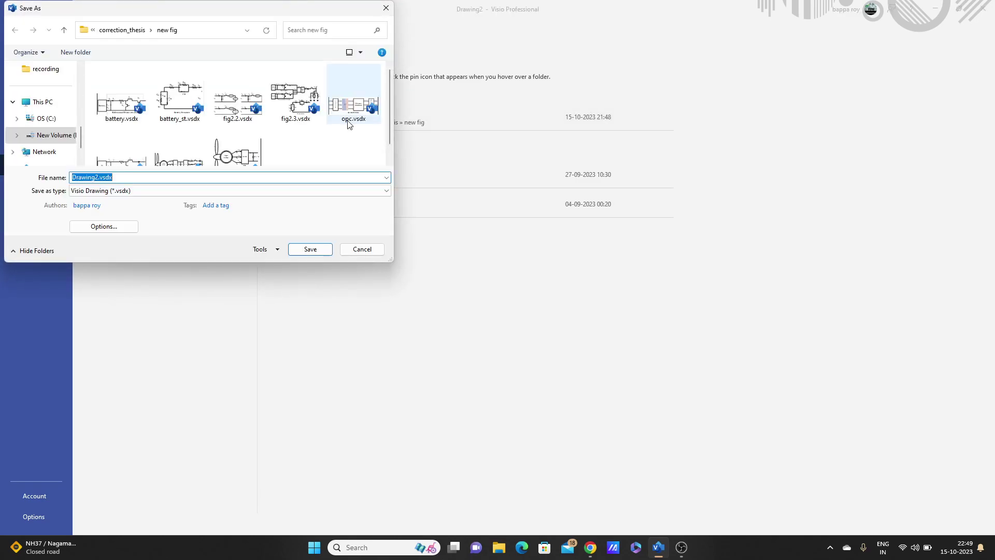
click(386, 7)
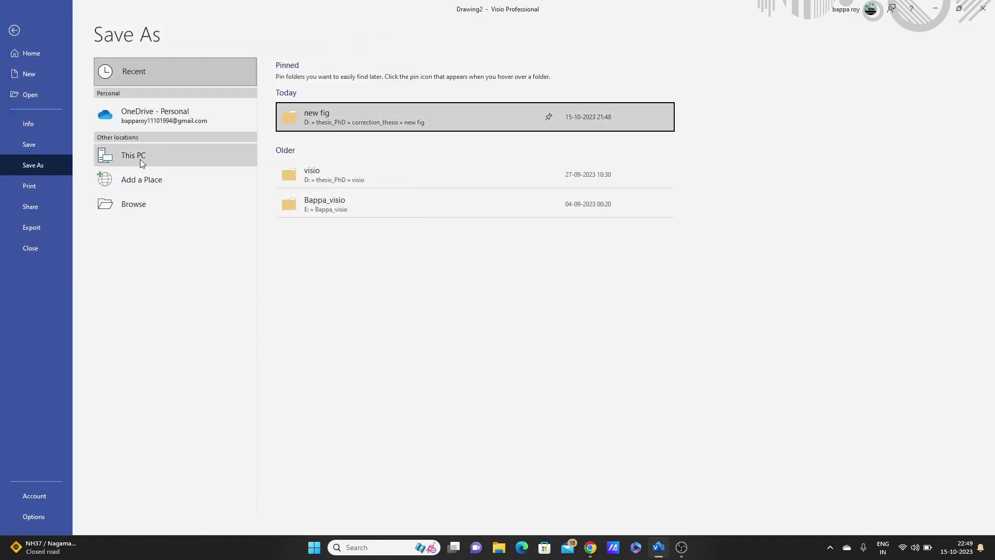
Browse This PC to D:\recording\visio and save the drawing there as Drawing2.vsdx
click(124, 157)
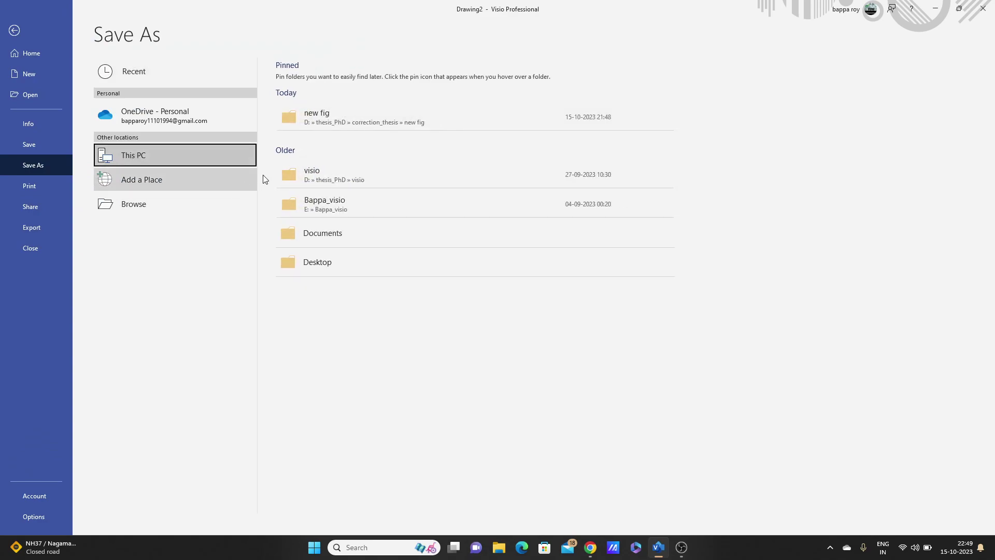
click(166, 207)
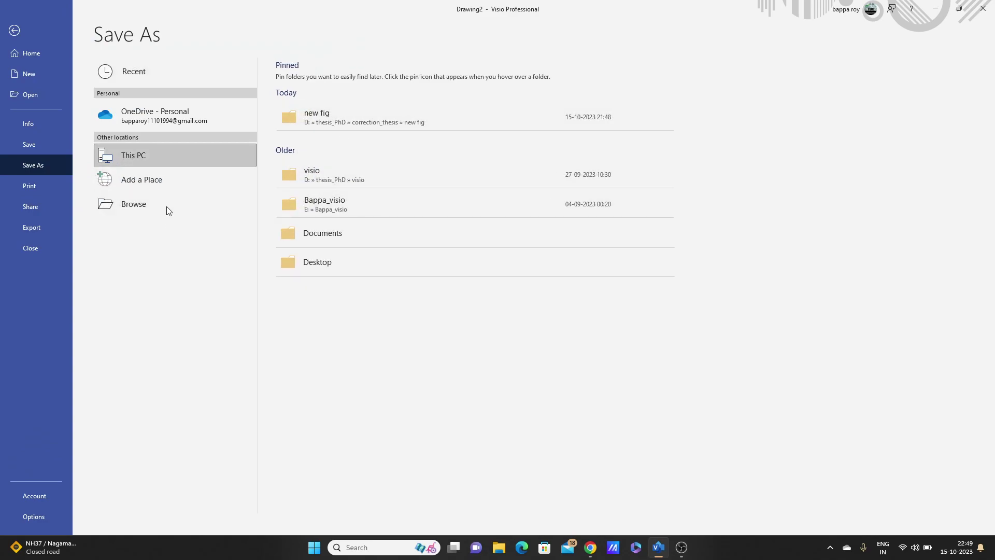
click(167, 207)
scroll(65, 136, down, 2)
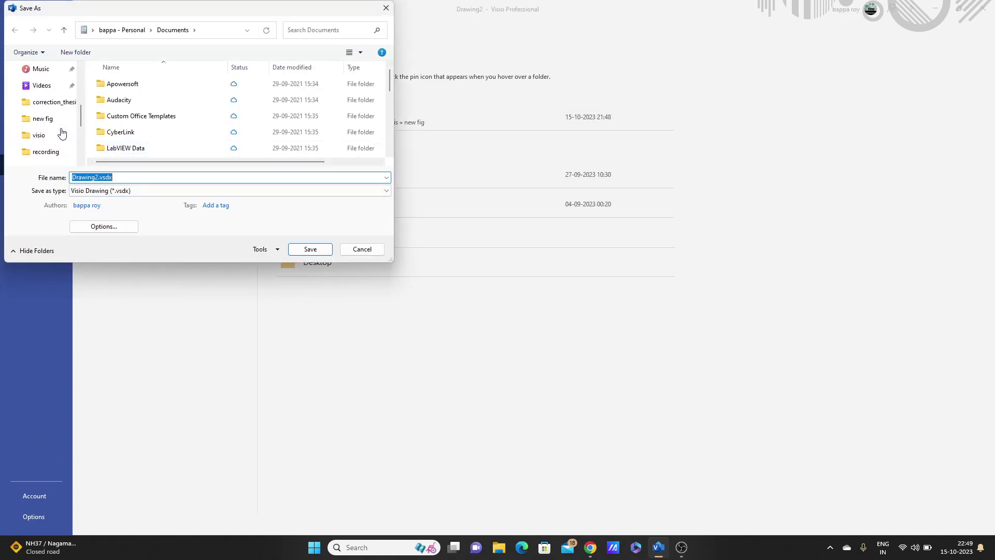
click(52, 152)
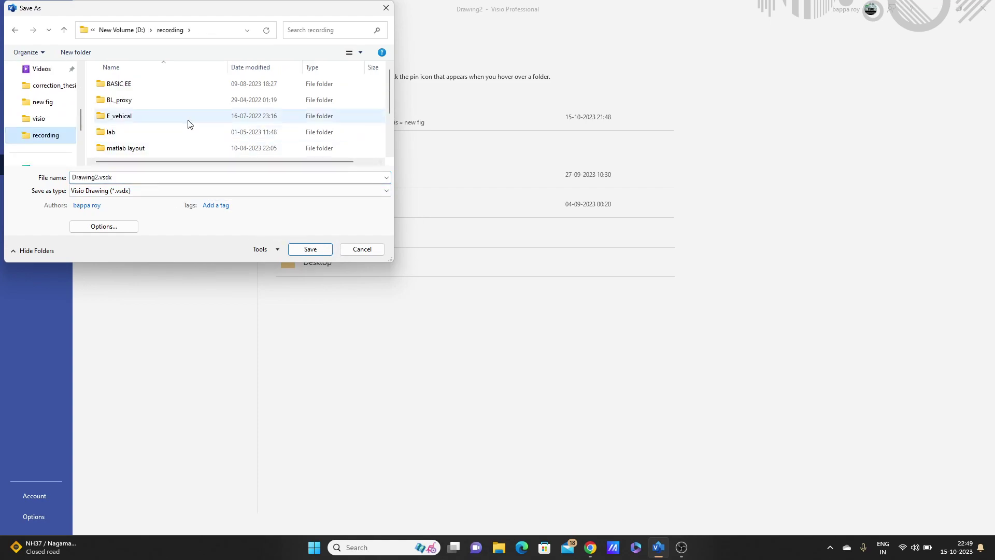
scroll(186, 123, down, 2)
double_click(133, 149)
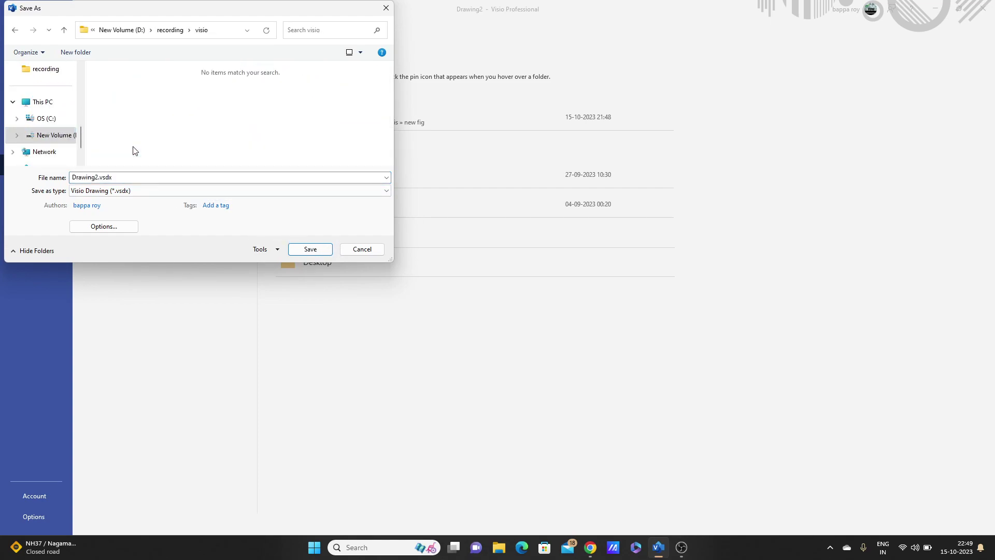
click(313, 249)
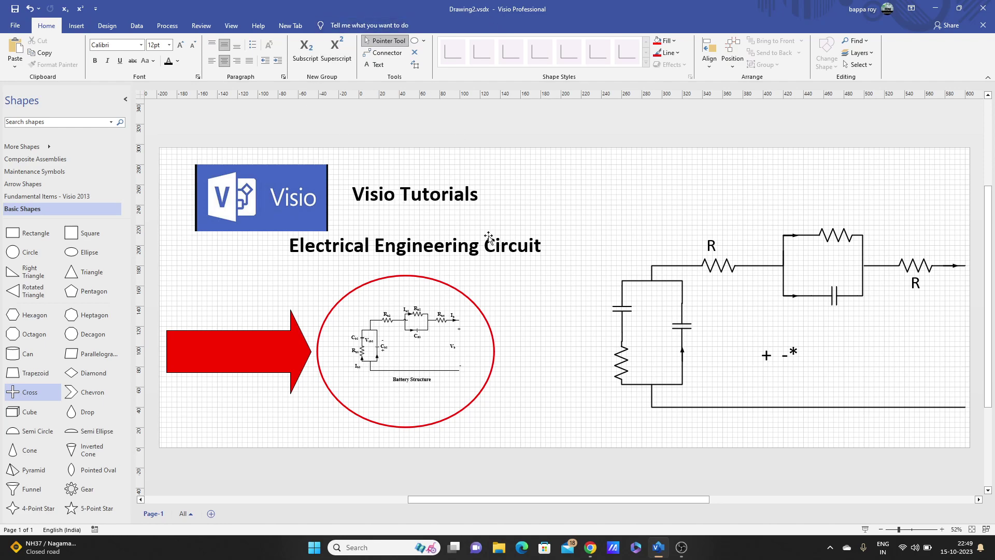
Save a copy as Drawing2.tif in Tag Image File Format to the visio folder
click(14, 26)
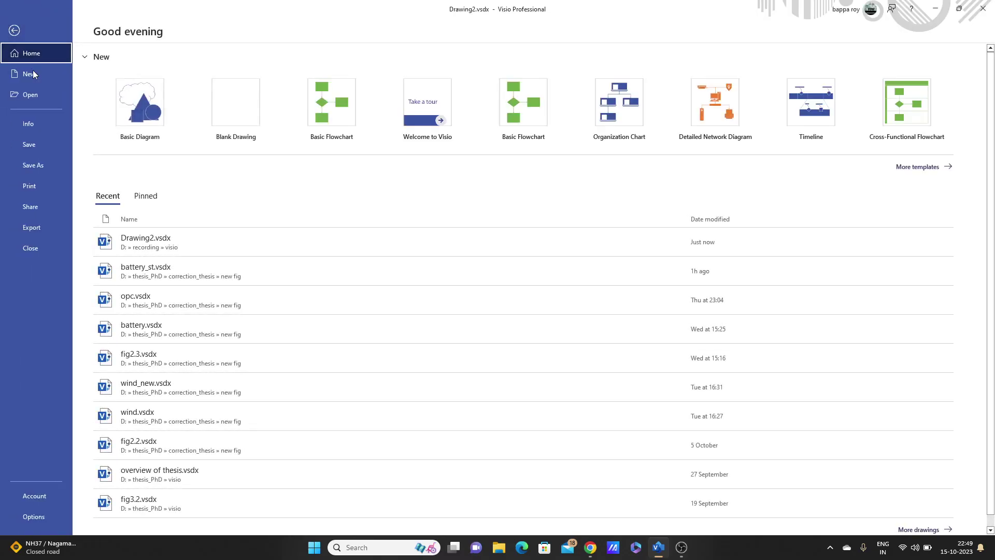
click(34, 164)
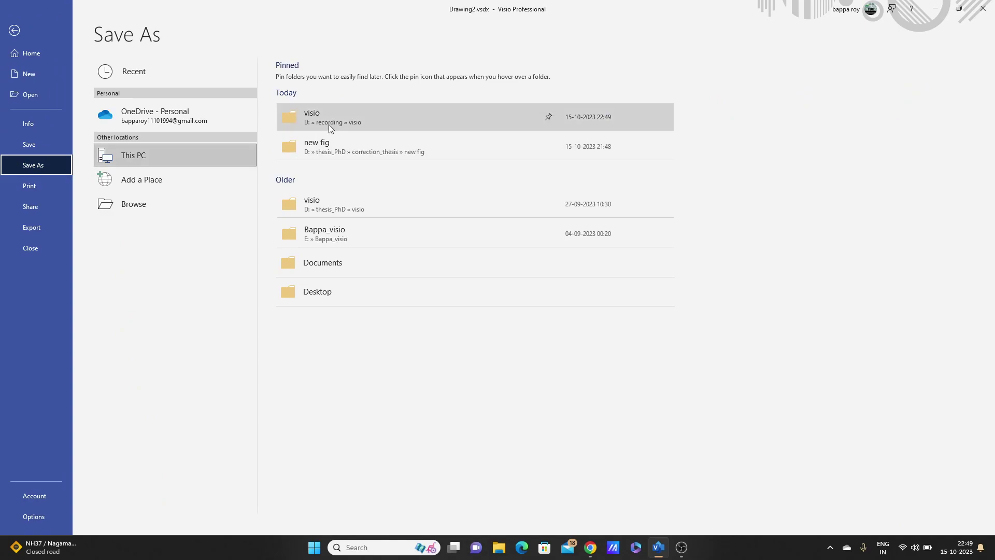
click(154, 203)
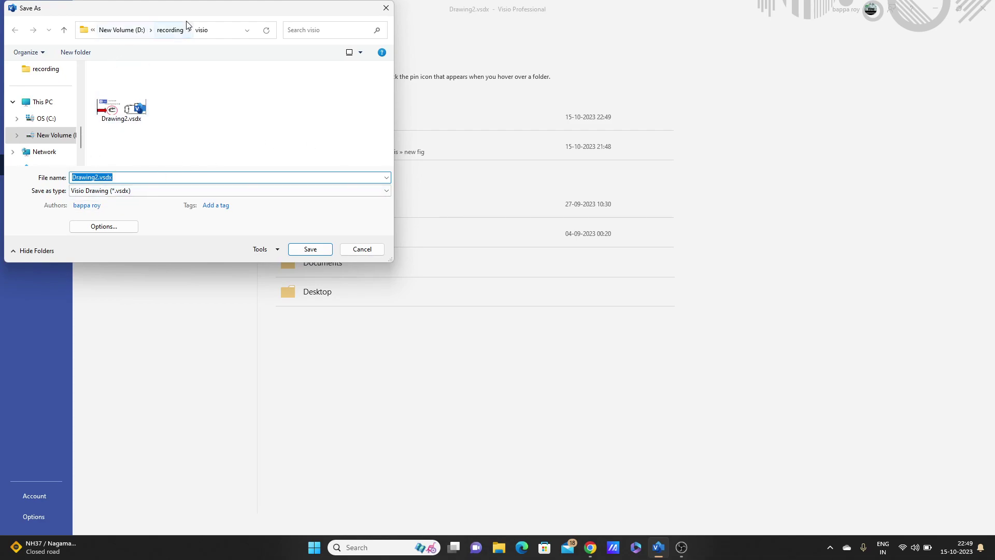
click(213, 191)
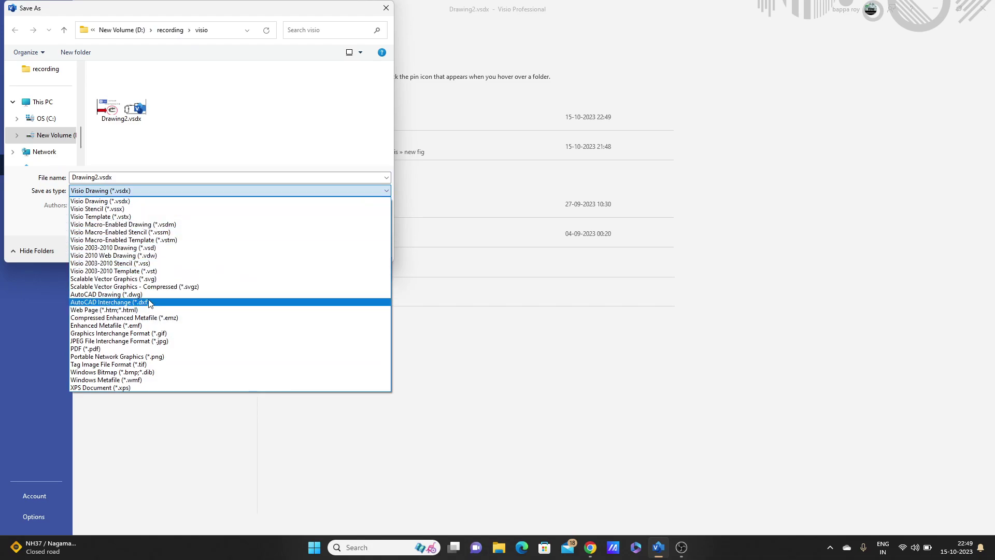
click(154, 365)
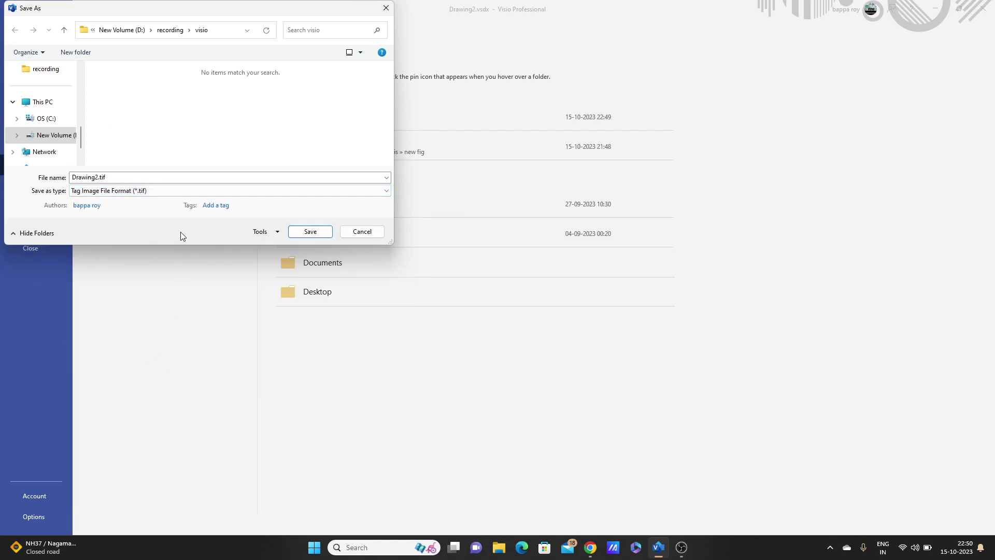
click(309, 231)
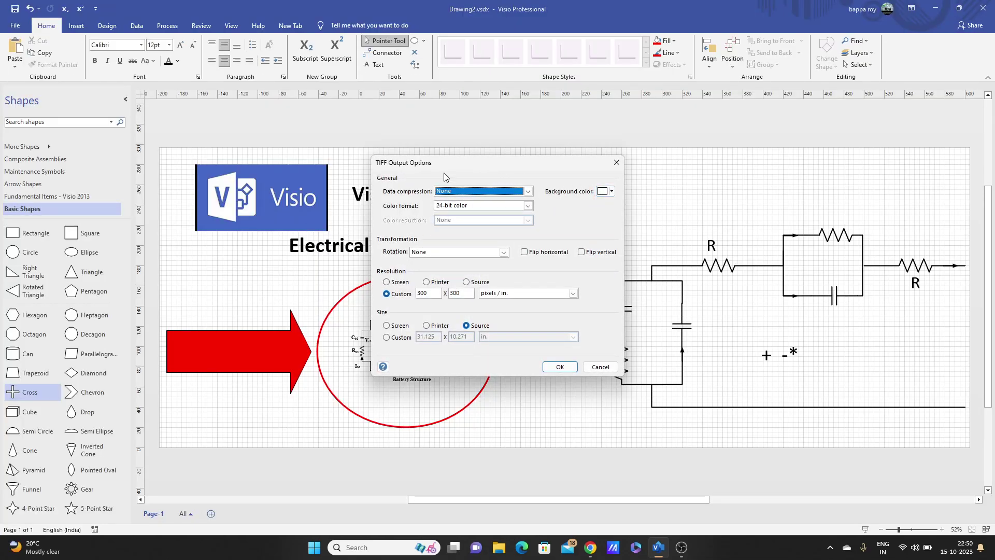
Keep the background colour, set custom 300 × 300 pixels/in resolution, and confirm the TIFF export
click(612, 192)
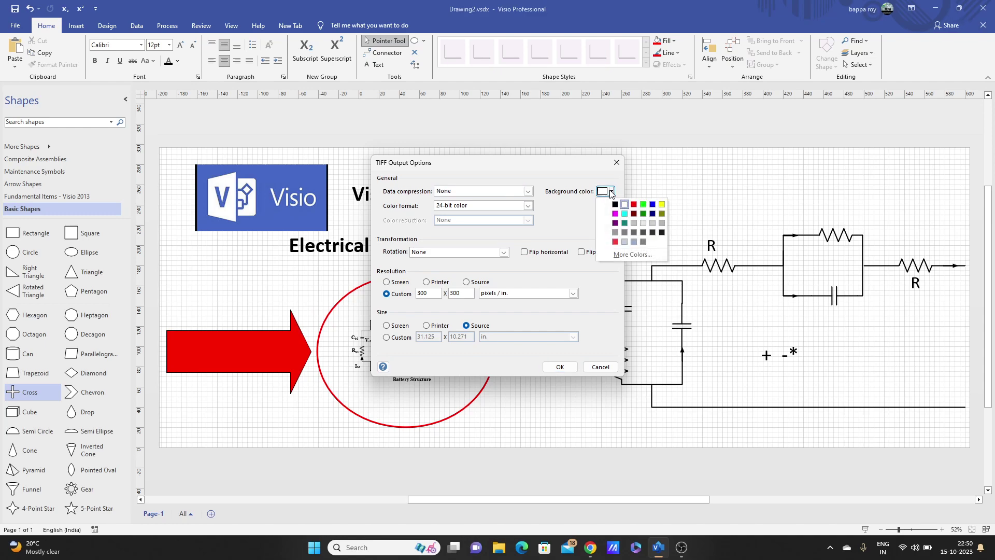
click(611, 192)
click(612, 192)
click(573, 218)
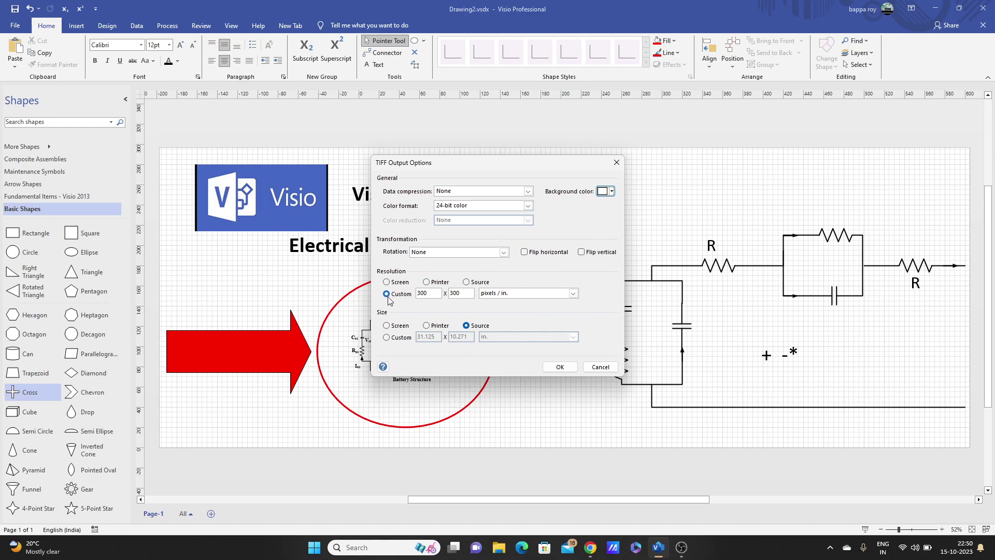
click(425, 293)
click(561, 367)
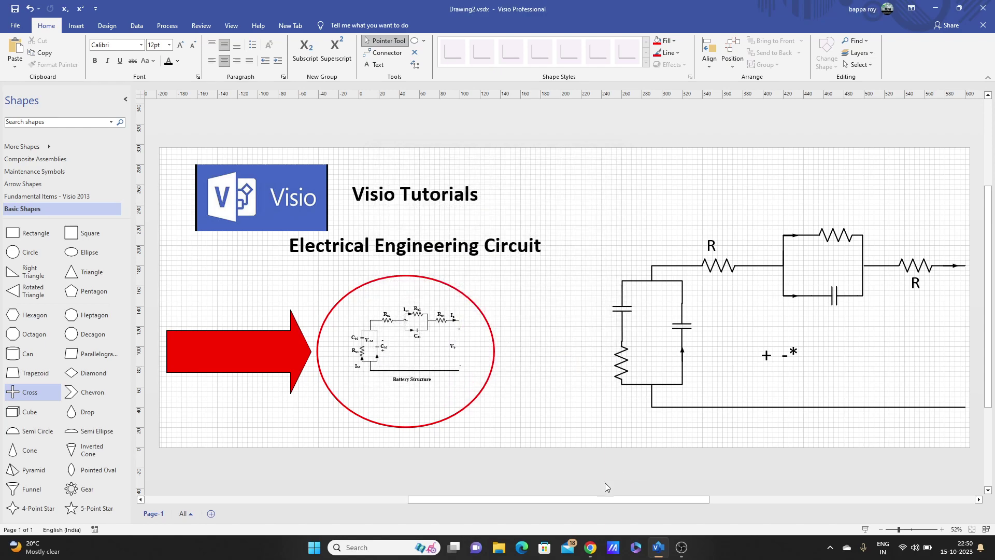
Go to the recording folder in File Explorer and briefly reopen Drawing2.vsdx to check it
click(499, 548)
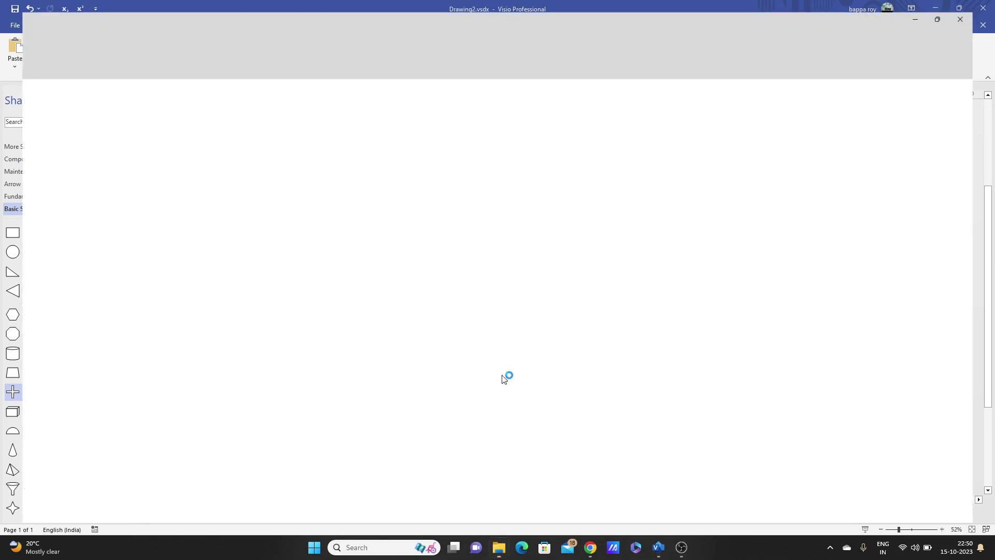
click(46, 298)
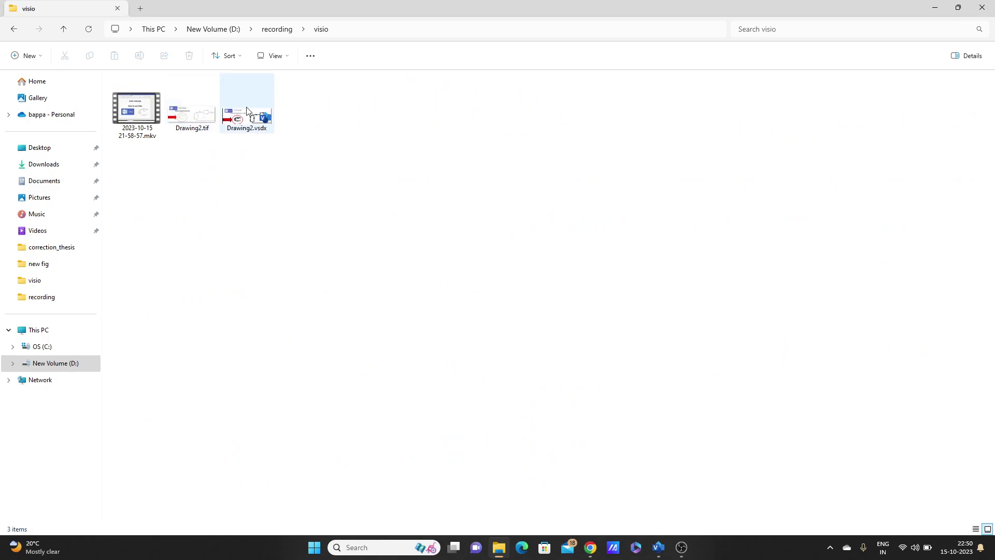
double_click(247, 107)
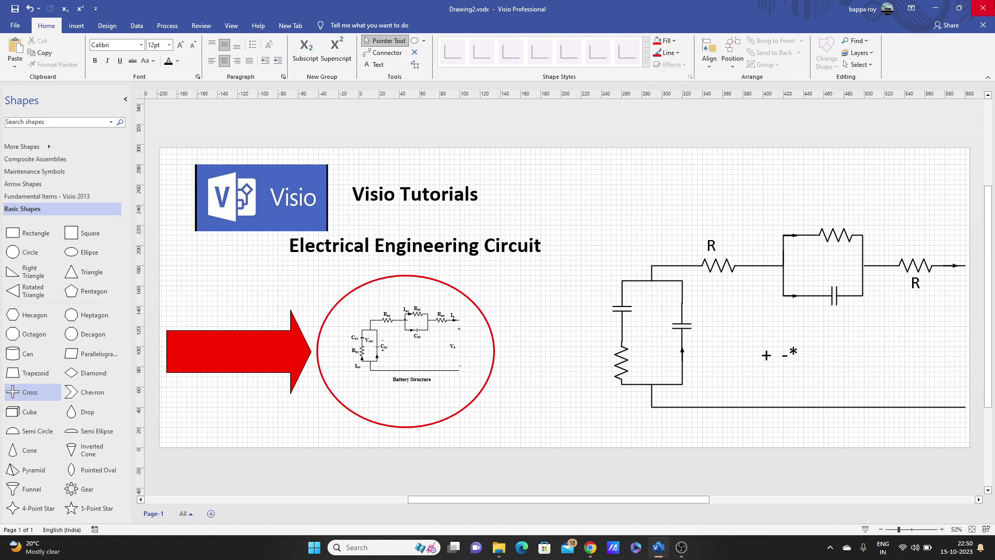
click(982, 8)
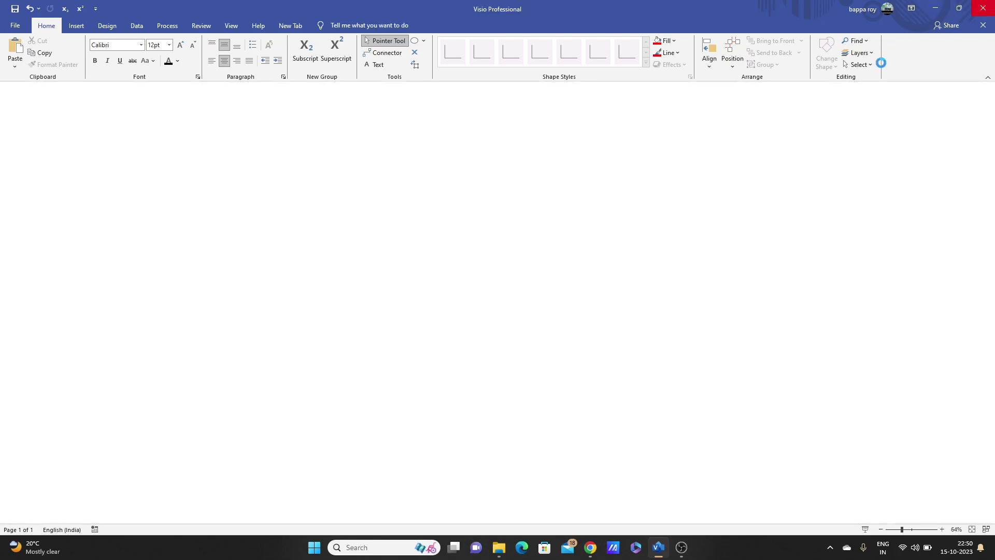
View the exported Drawing2.tif in Windows Photo Viewer, twice, then close it
double_click(180, 93)
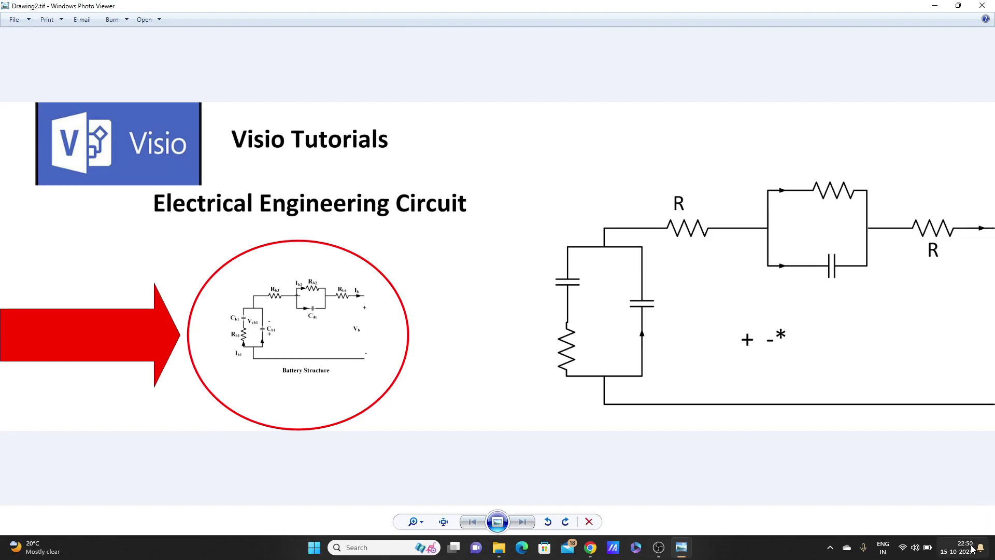
click(982, 5)
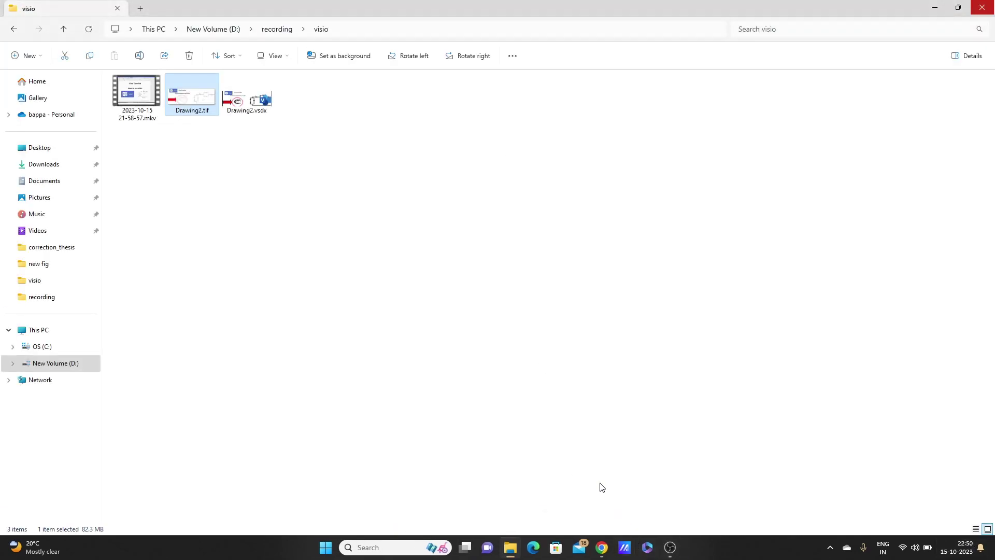
double_click(204, 103)
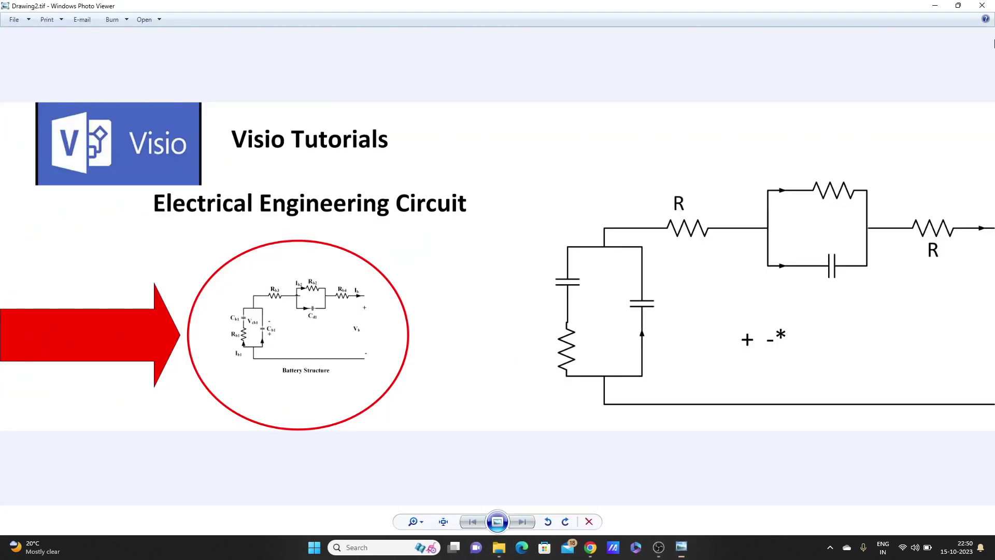
click(982, 6)
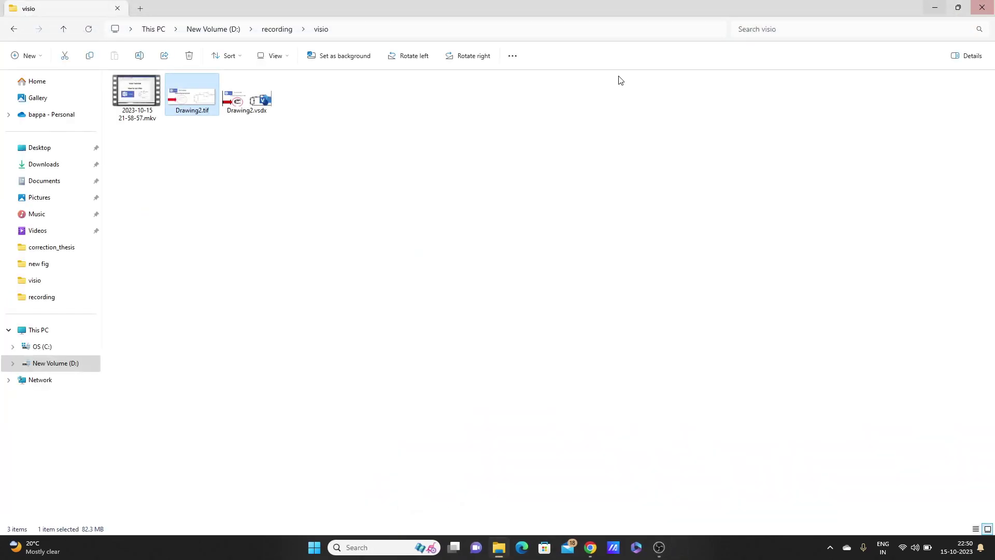
Reopen Drawing2.vsdx zoomed out and compare it against Drawing2.tif in Photo Viewer
double_click(244, 94)
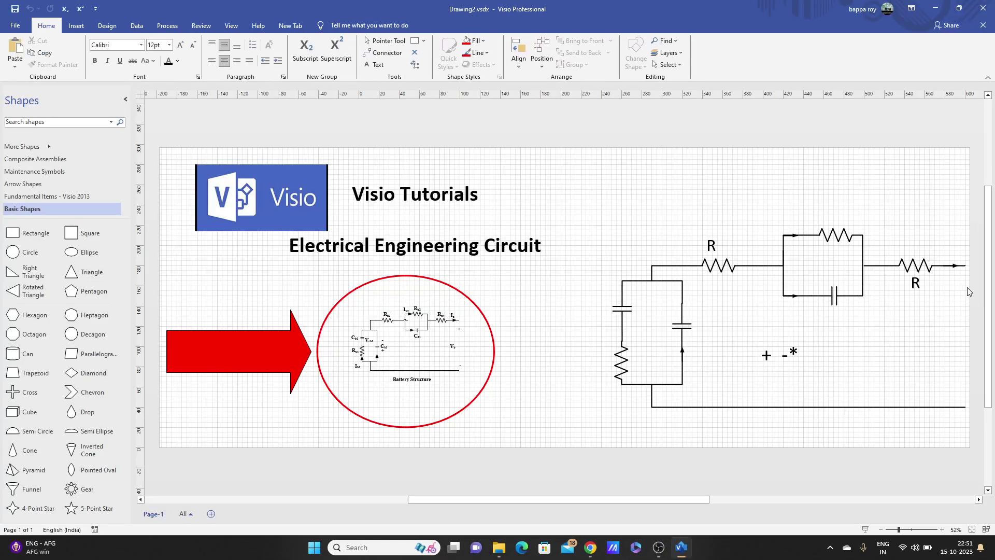
click(881, 529)
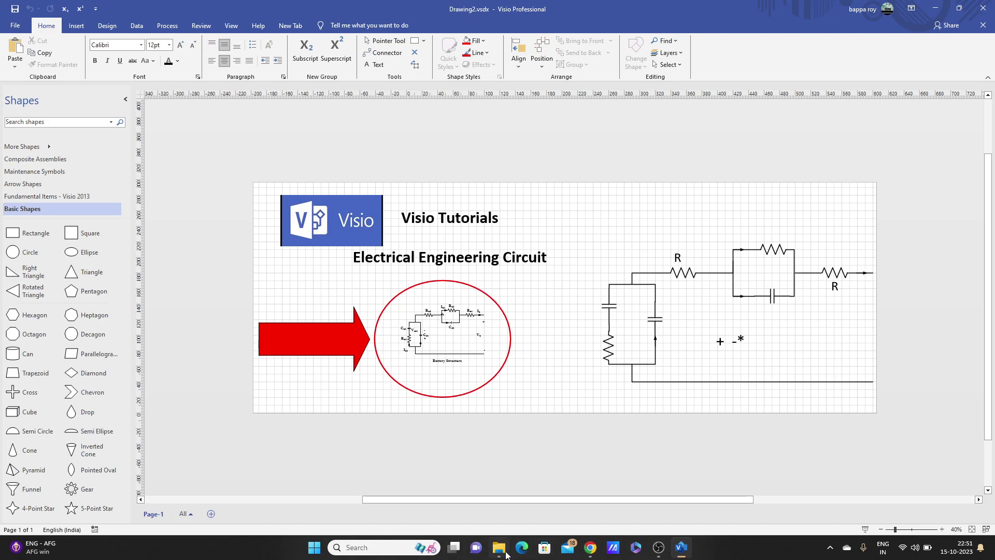
mouse_move(499, 547)
click(506, 478)
double_click(211, 97)
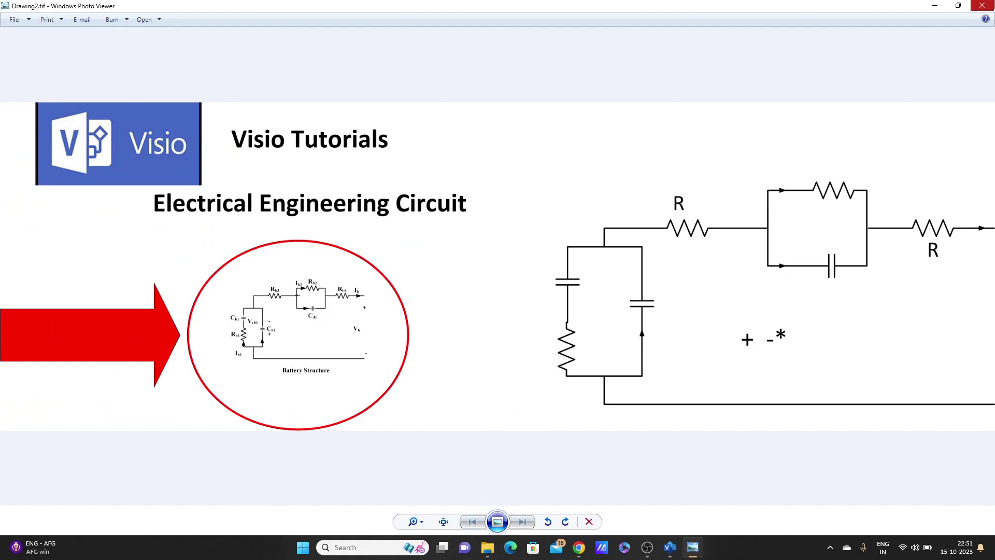
click(982, 5)
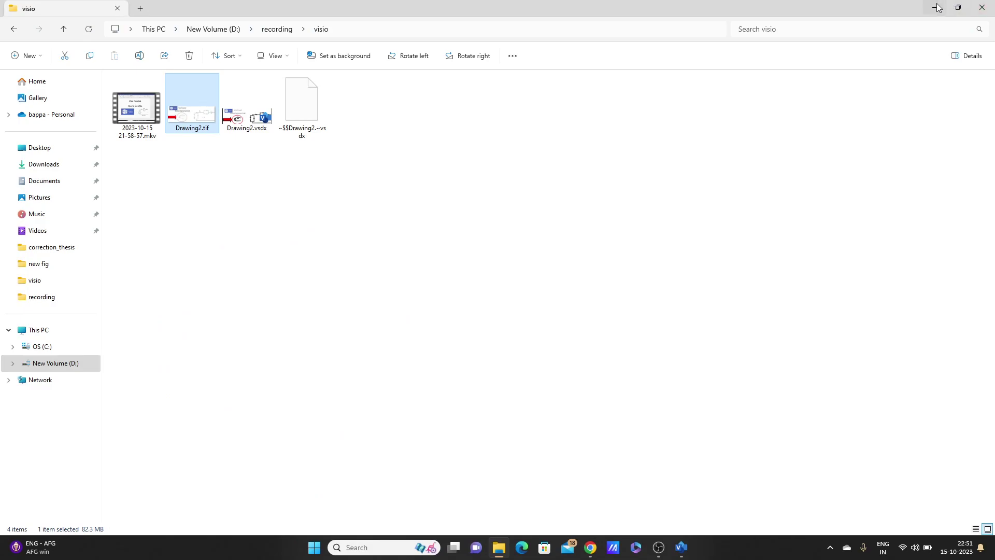
Group the Visio logo, red arrow and reference circuit picture, then delete them
click(700, 493)
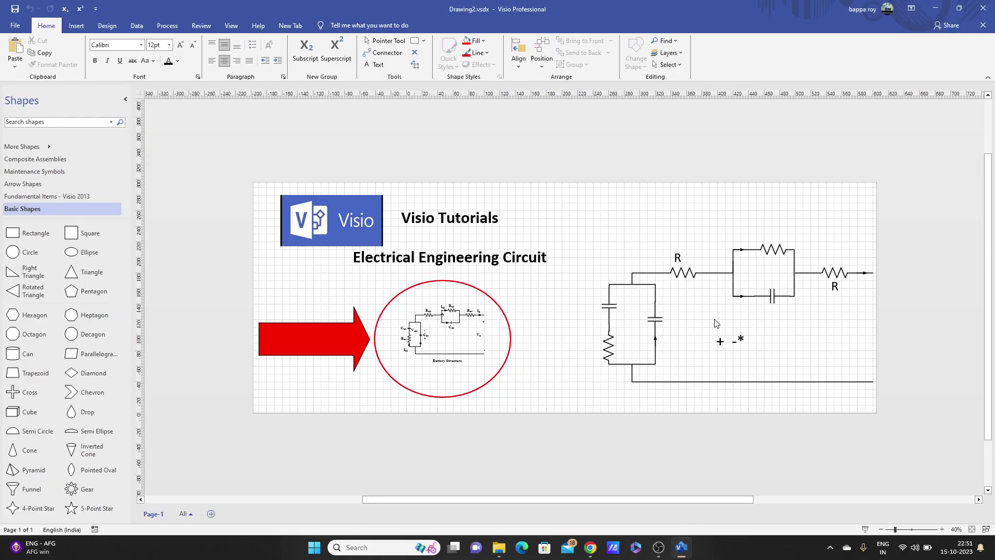
click(327, 210)
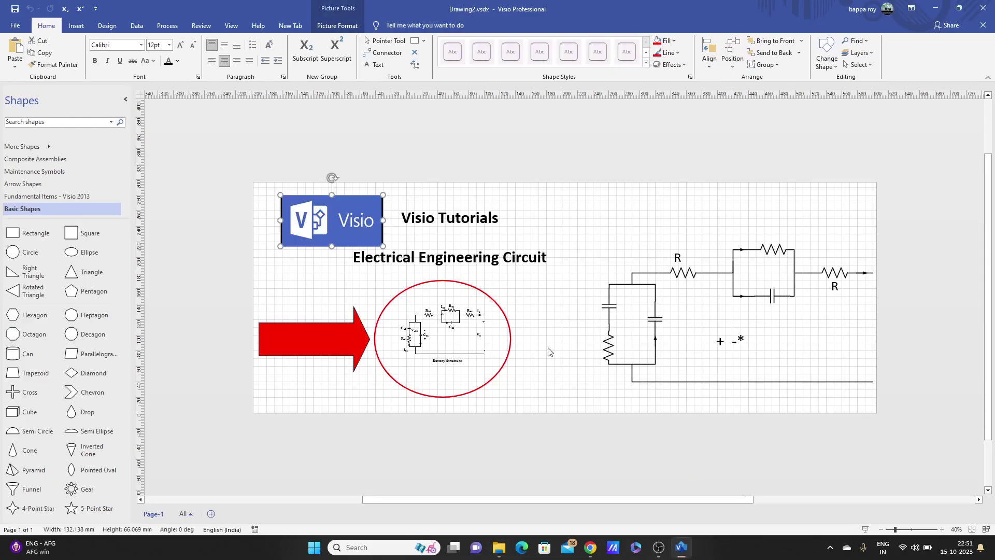
drag(556, 368, 254, 191)
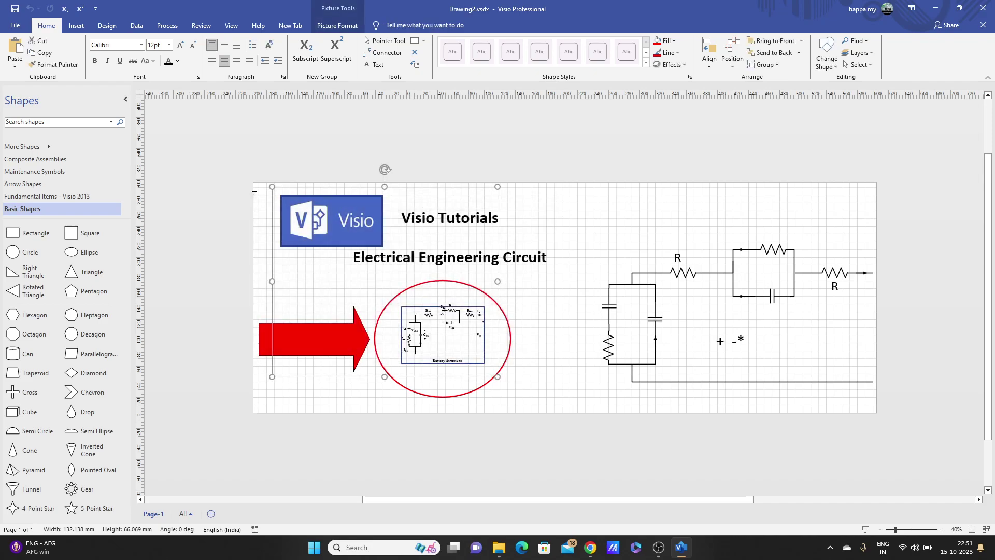
click(453, 332)
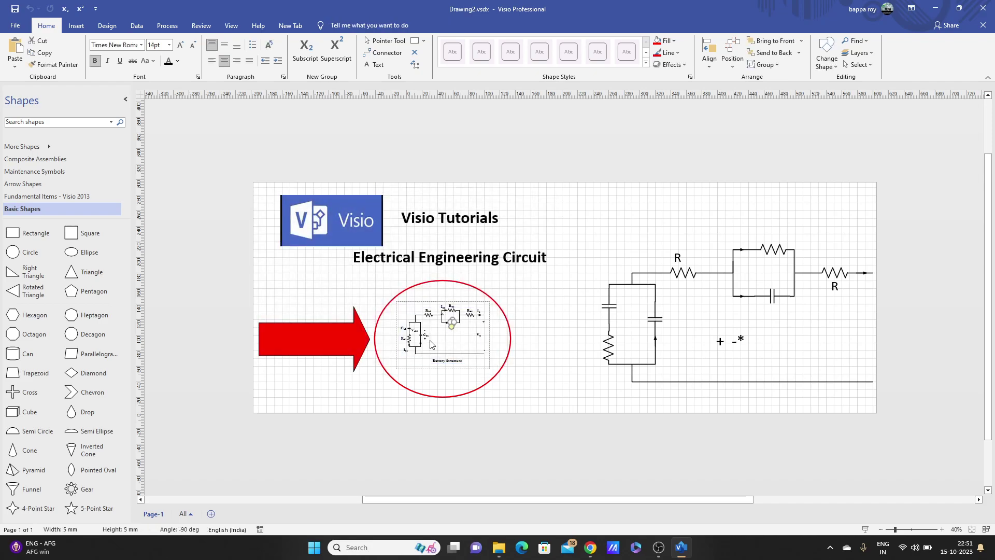
drag(560, 379, 249, 190)
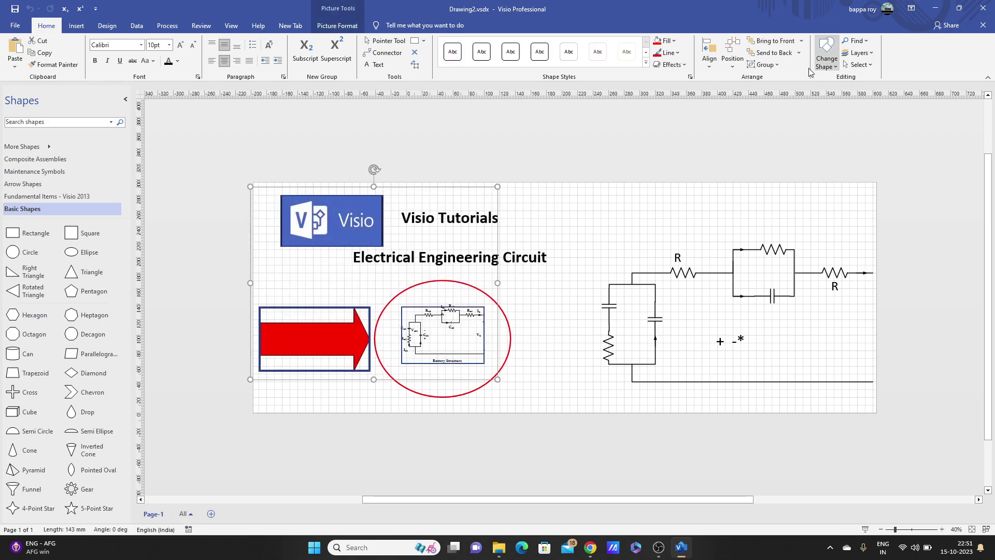
click(775, 65)
click(772, 78)
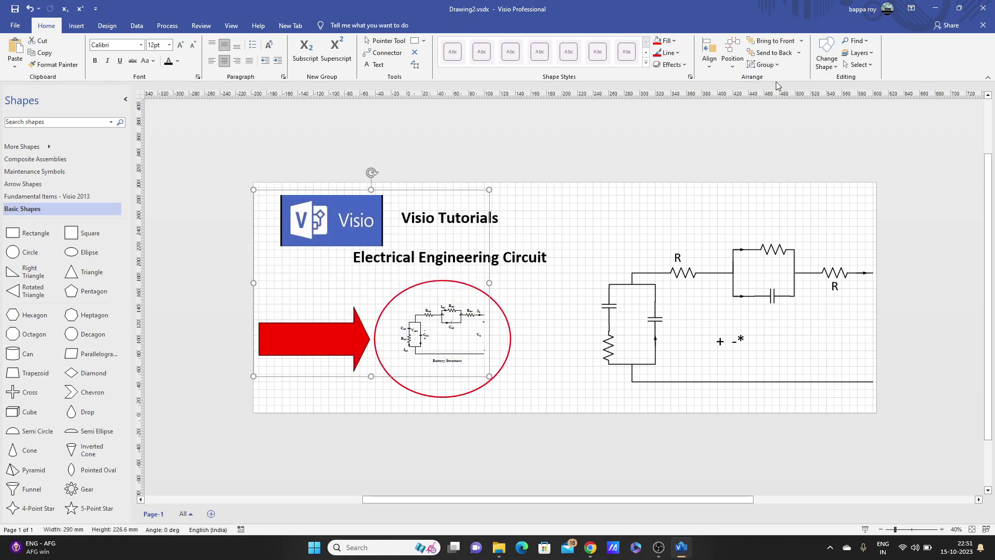
key(Delete)
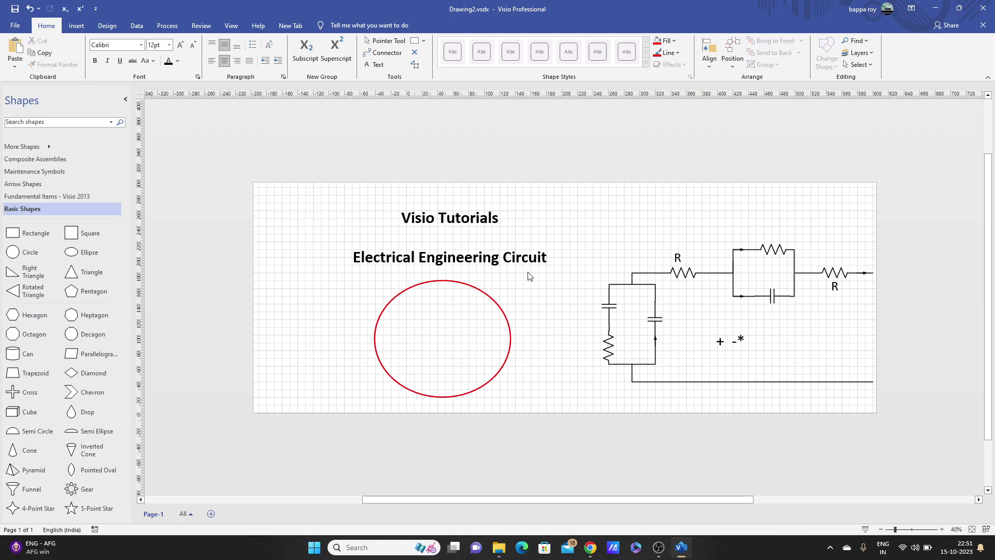
Delete the title text and the red circle
click(502, 259)
key(Delete)
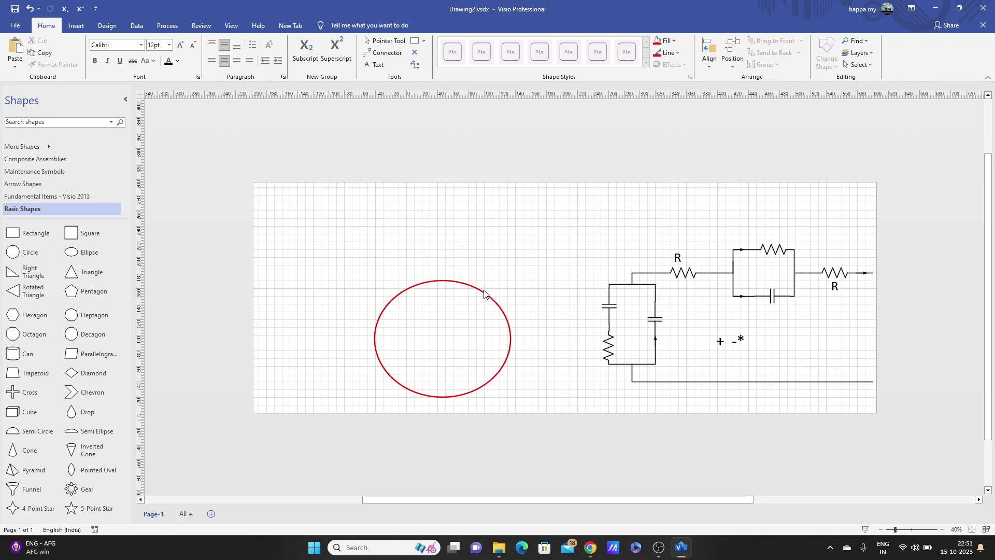
click(483, 292)
key(Delete)
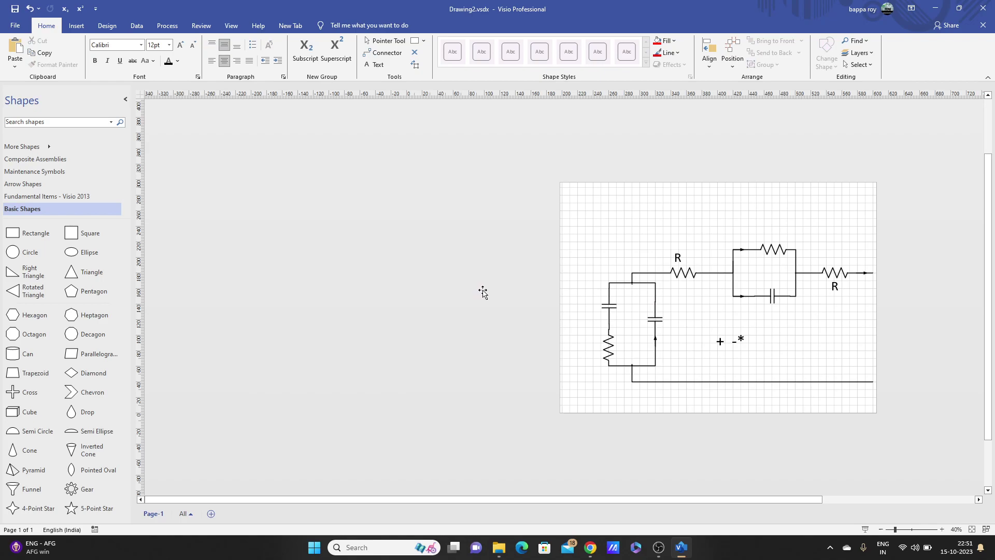
Fit the page in the window and turn on Page Breaks
click(972, 529)
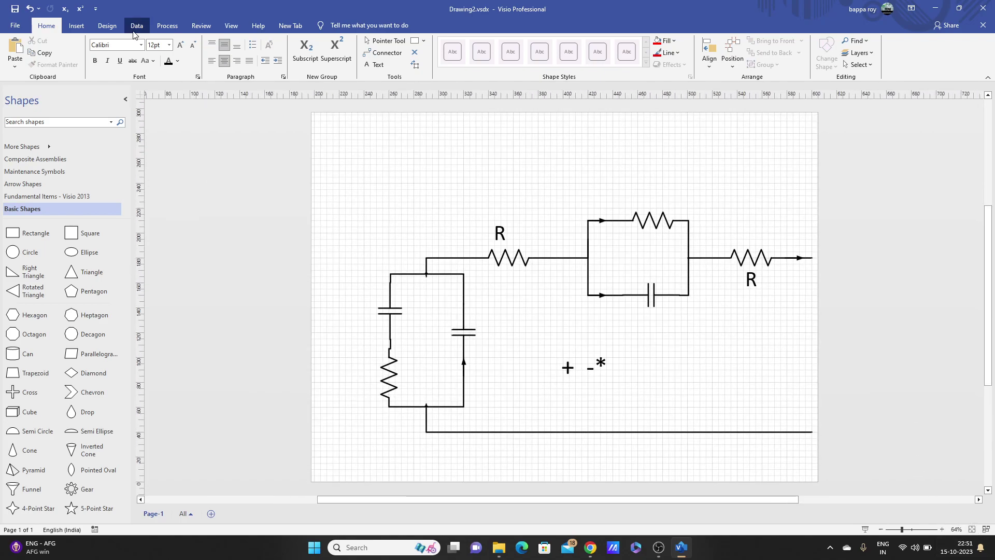
click(231, 26)
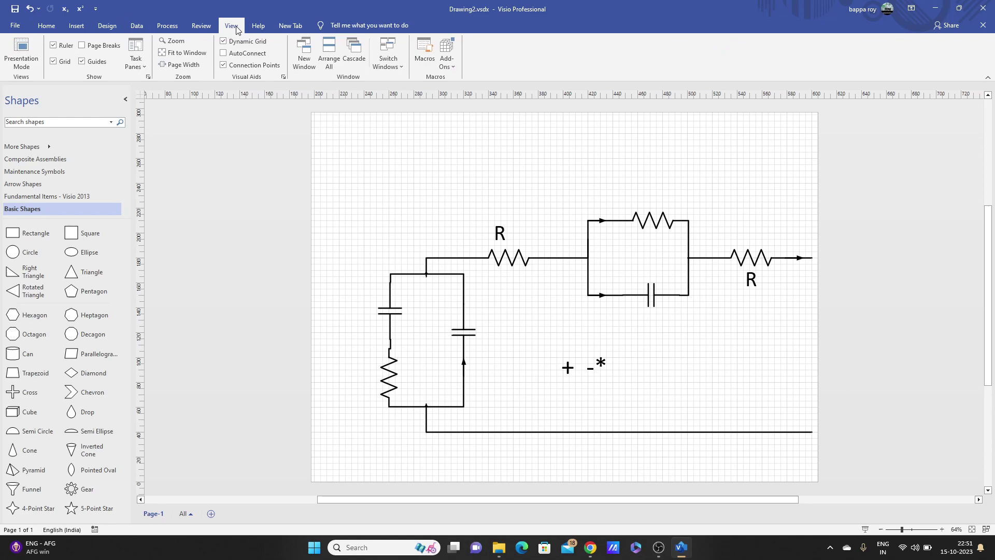
click(84, 47)
scroll(737, 329, down, 2)
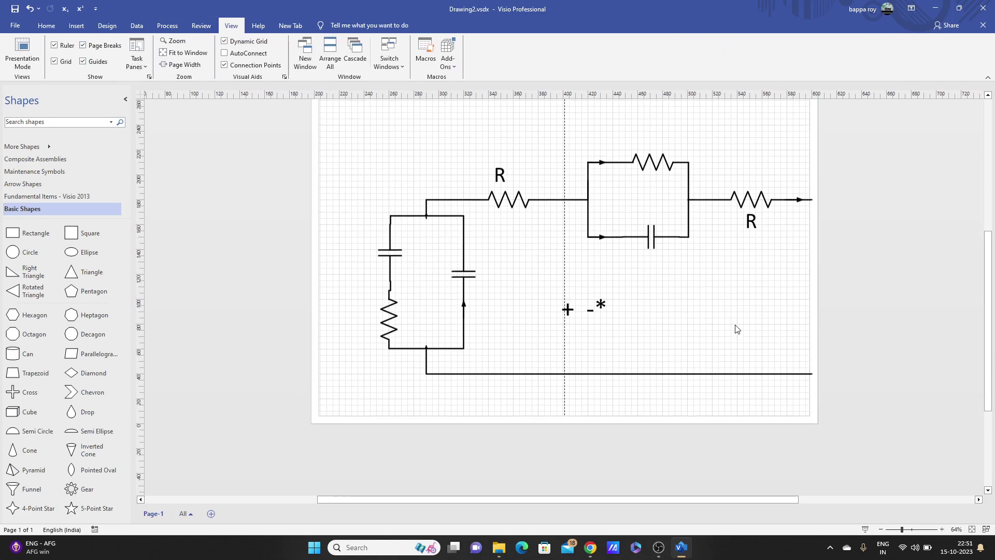
scroll(720, 401, up, 4)
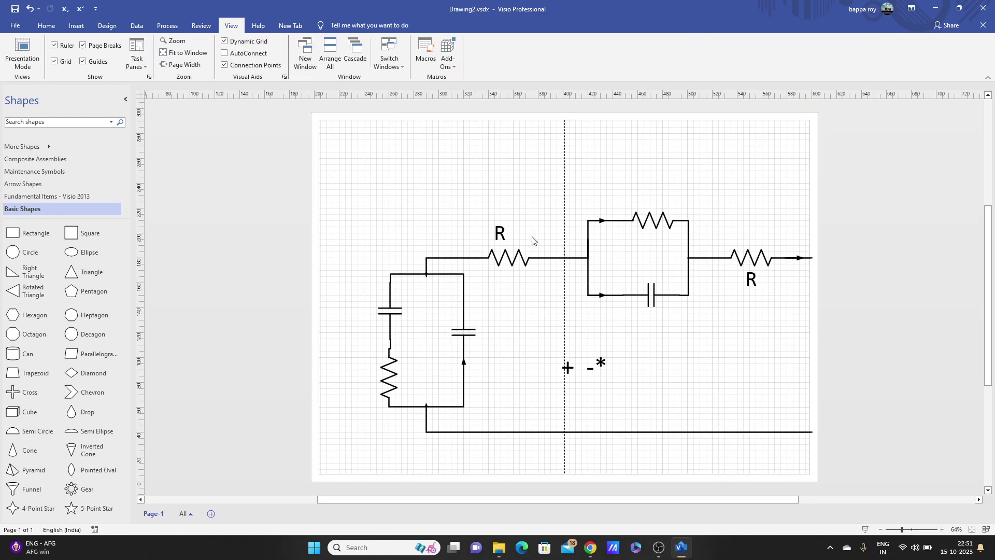
scroll(752, 317, down, 2)
scroll(752, 317, down, 2)
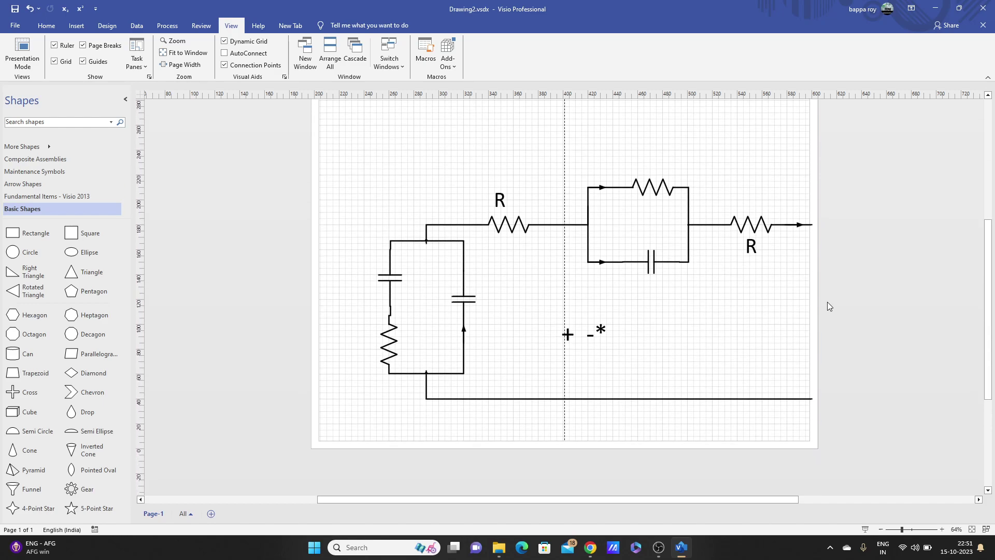
Select all circuit shapes with Ctrl+A and combine them into one group
click(804, 225)
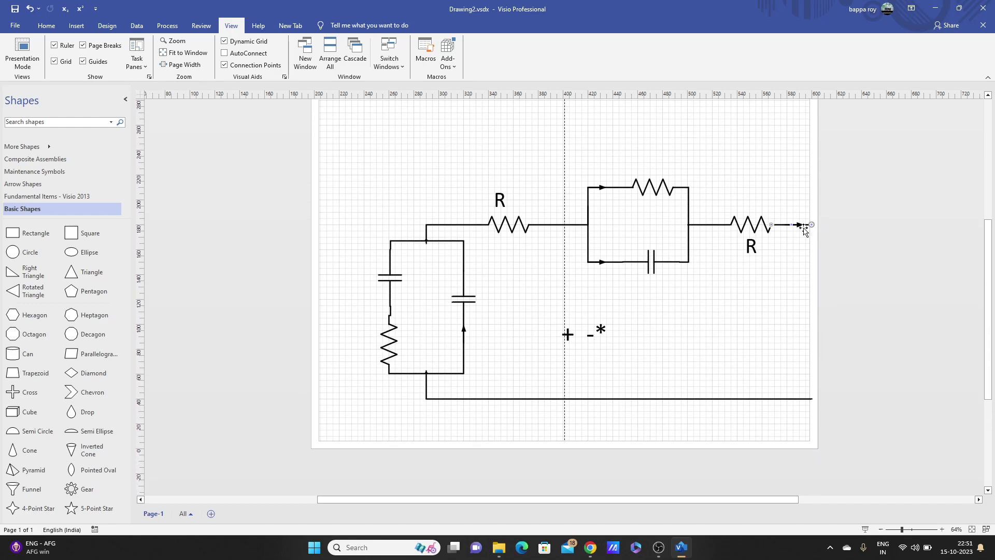
click(363, 185)
key(ctrl+a)
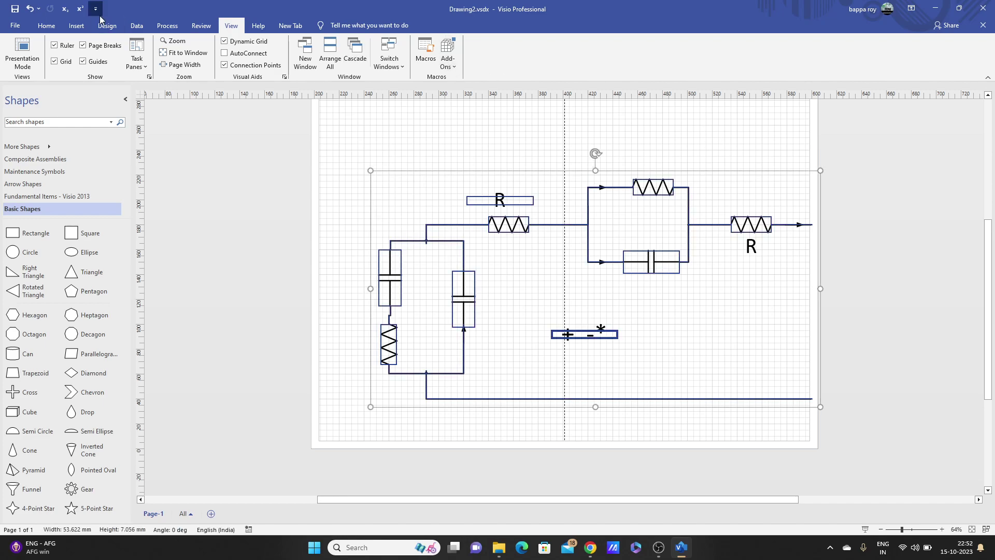
click(46, 25)
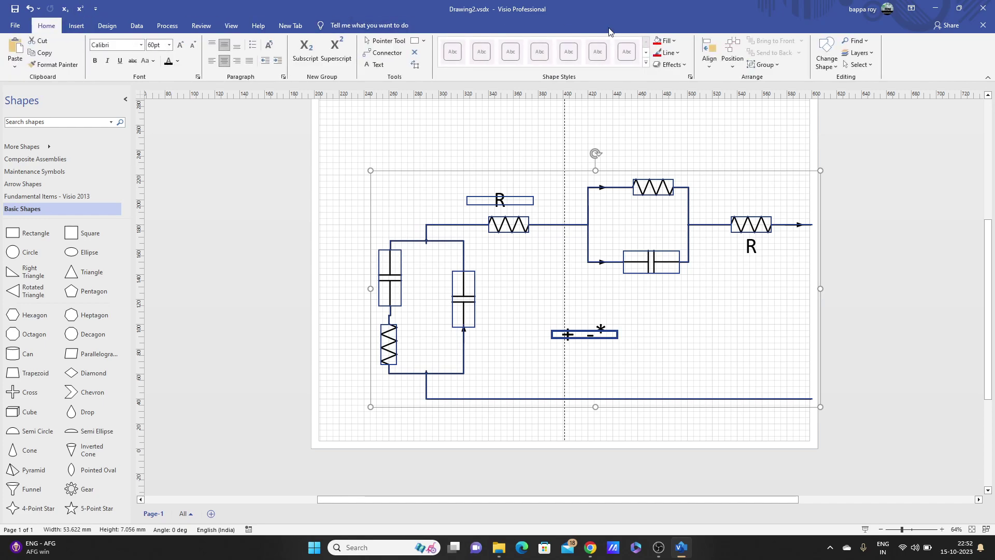
click(771, 65)
click(772, 77)
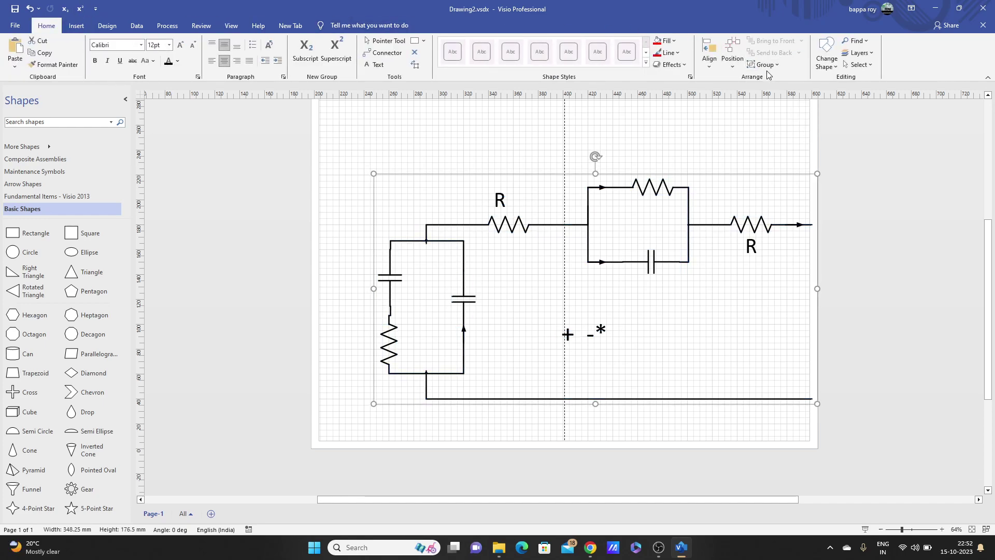
click(769, 66)
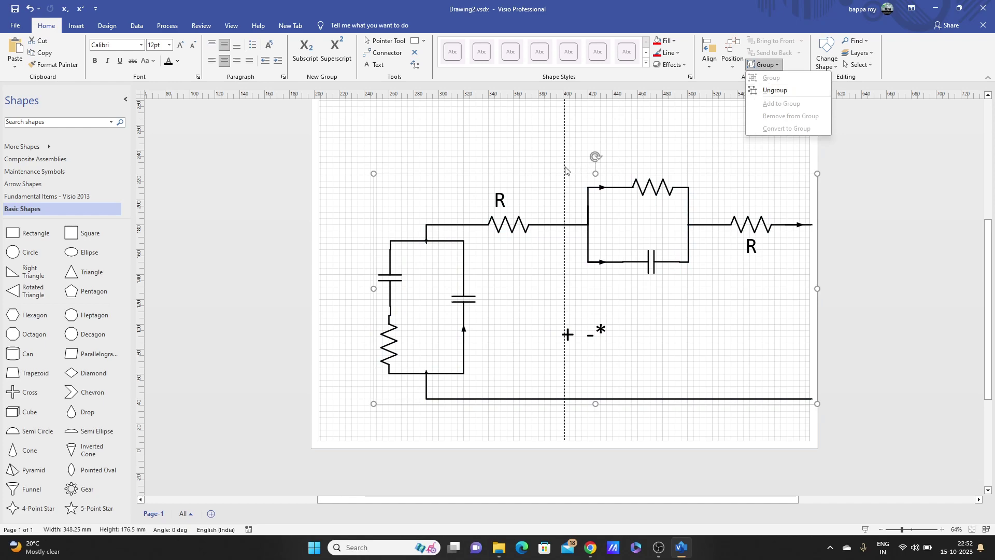
click(695, 146)
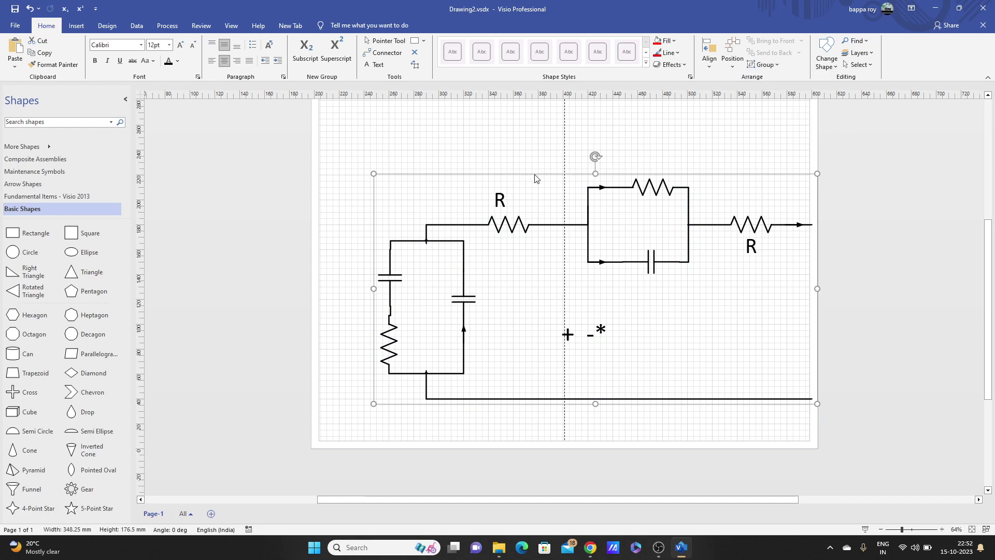
Drag the grouped circuit left on the page and zoom out to check its position
drag(497, 189, 459, 189)
click(709, 137)
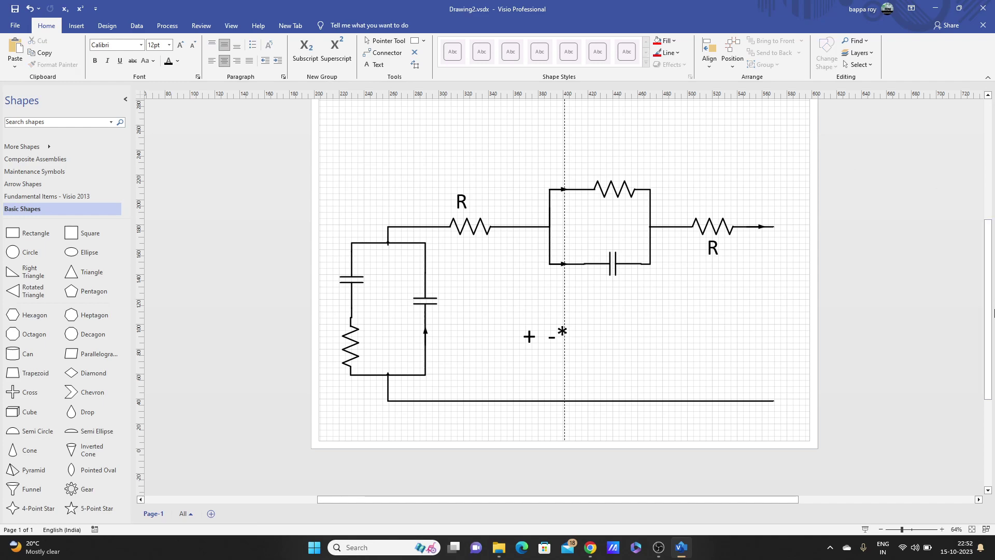
click(882, 529)
click(881, 529)
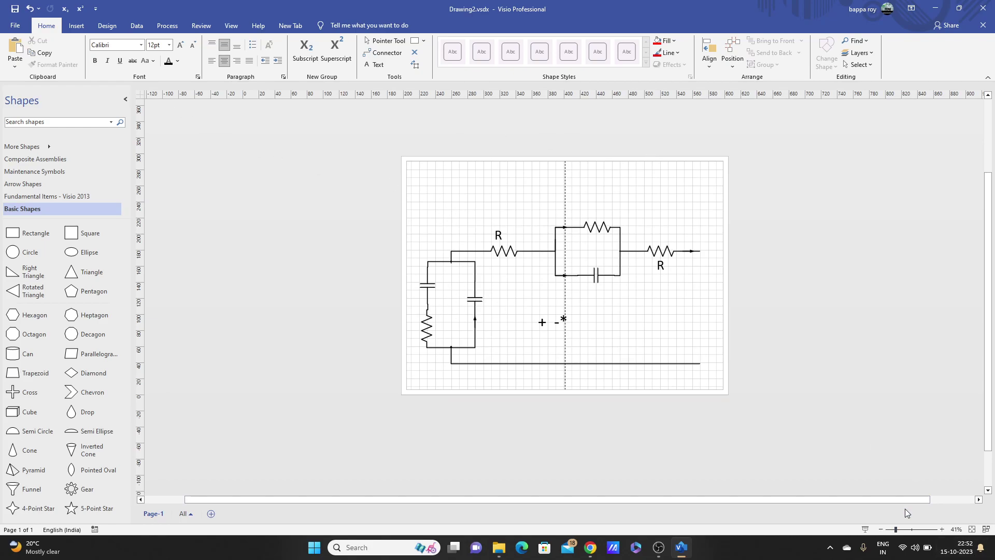
Zoom in on the circuit and ungroup it into separate shapes
click(942, 529)
click(942, 529)
click(942, 530)
click(942, 530)
click(942, 530)
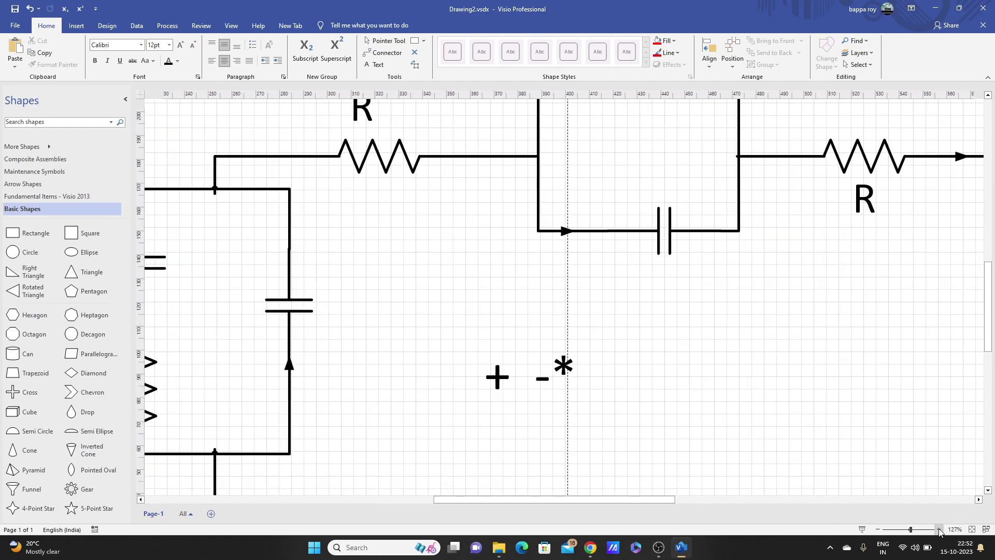
scroll(601, 363, down, 1)
drag(622, 496, 562, 487)
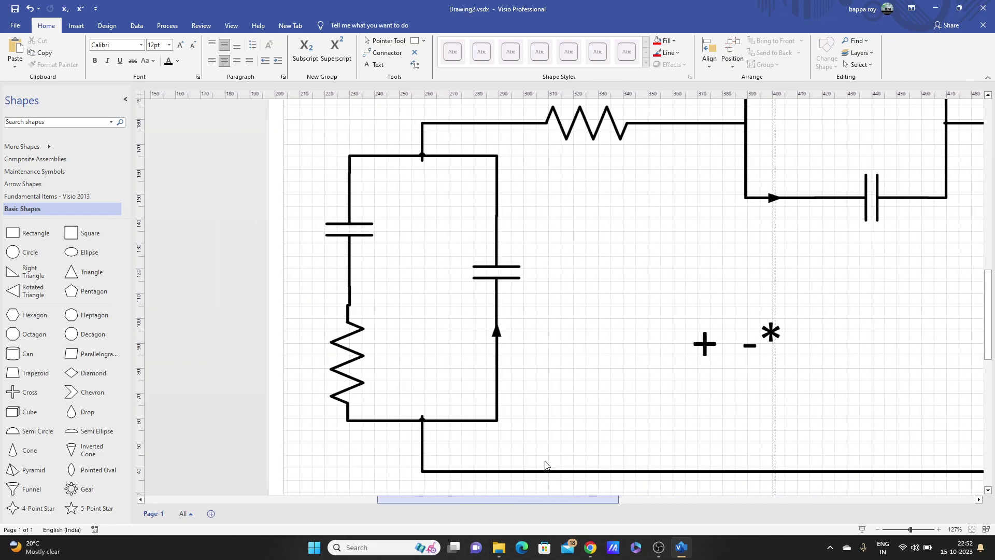
click(405, 156)
click(465, 158)
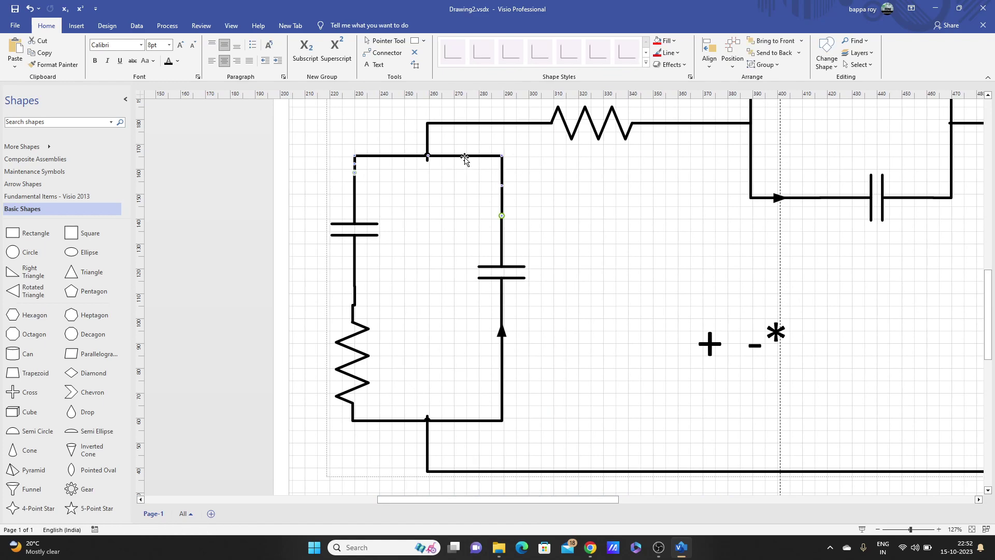
click(492, 193)
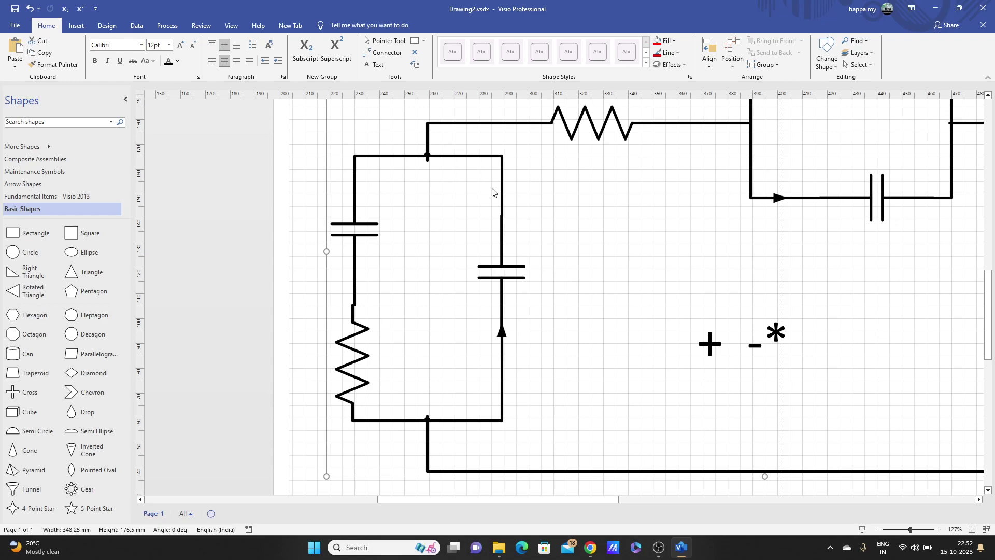
click(775, 65)
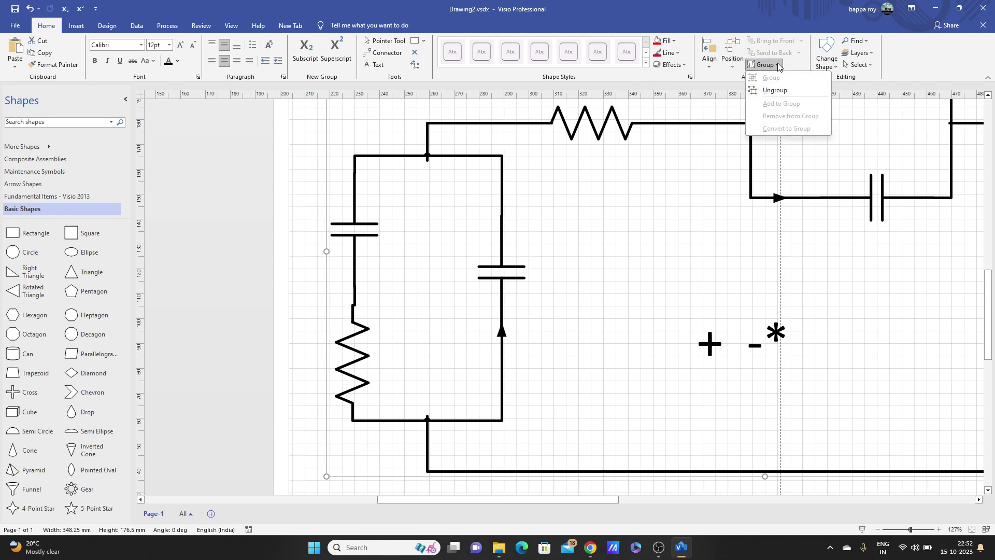
click(776, 90)
Delete the top wire joining the two left-loop capacitors
click(610, 176)
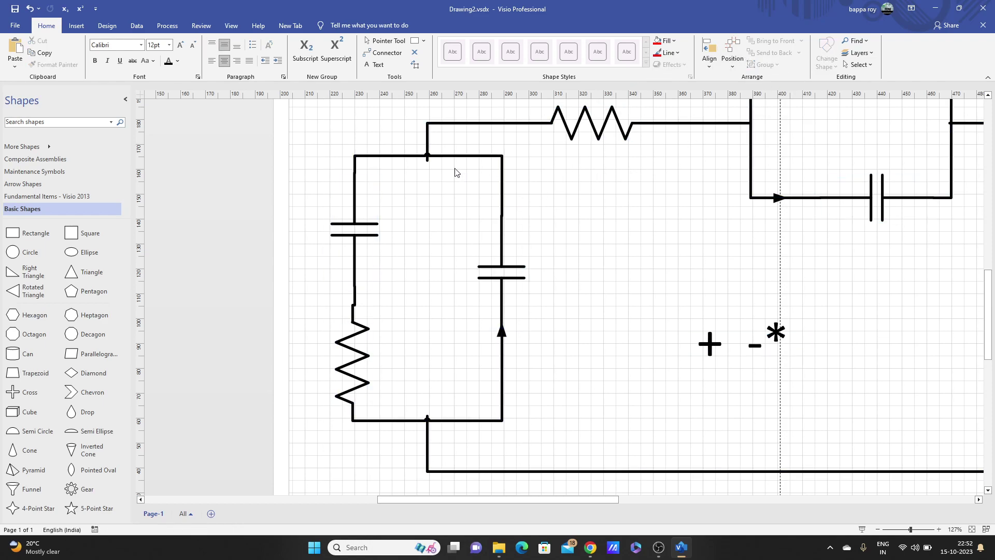
click(448, 156)
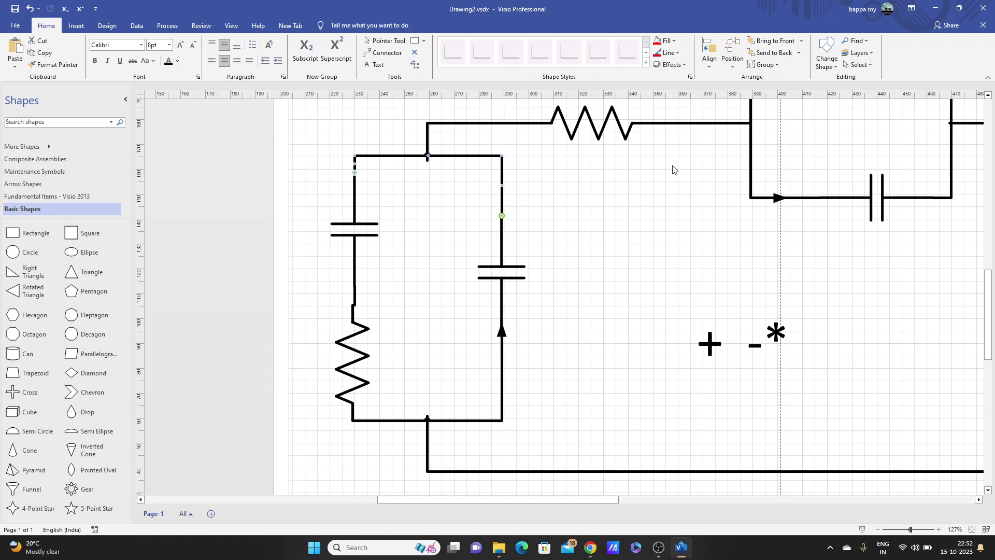
key(Down)
key(Down)
key(Up)
key(Up)
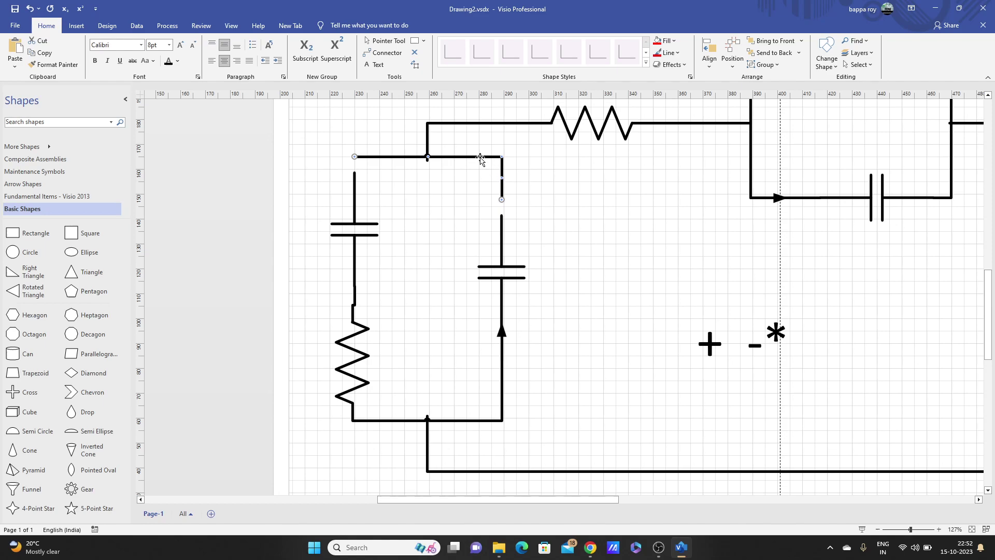
key(Delete)
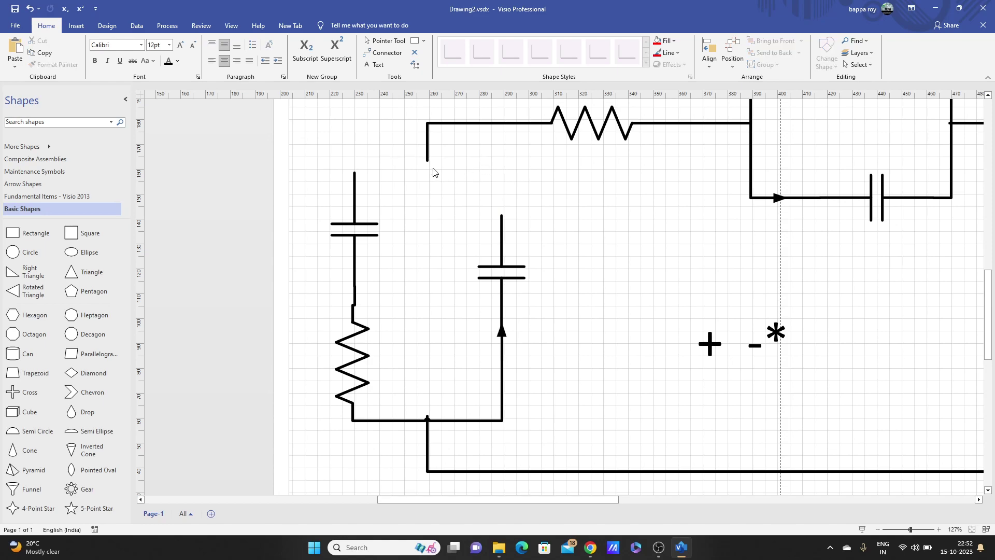
Draw a new 3 pt connector wire across the top of the left capacitor loop
click(938, 530)
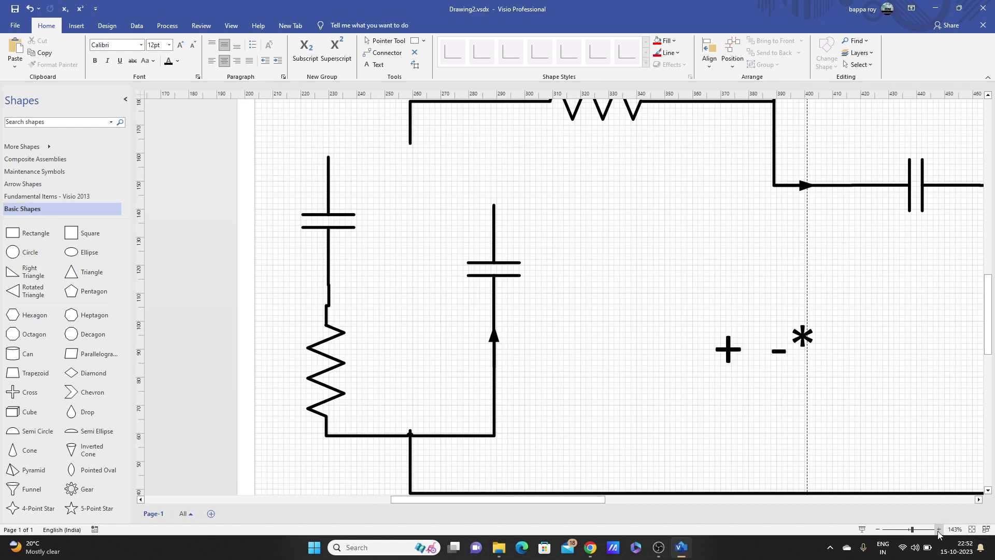
click(938, 530)
scroll(752, 411, up, 1)
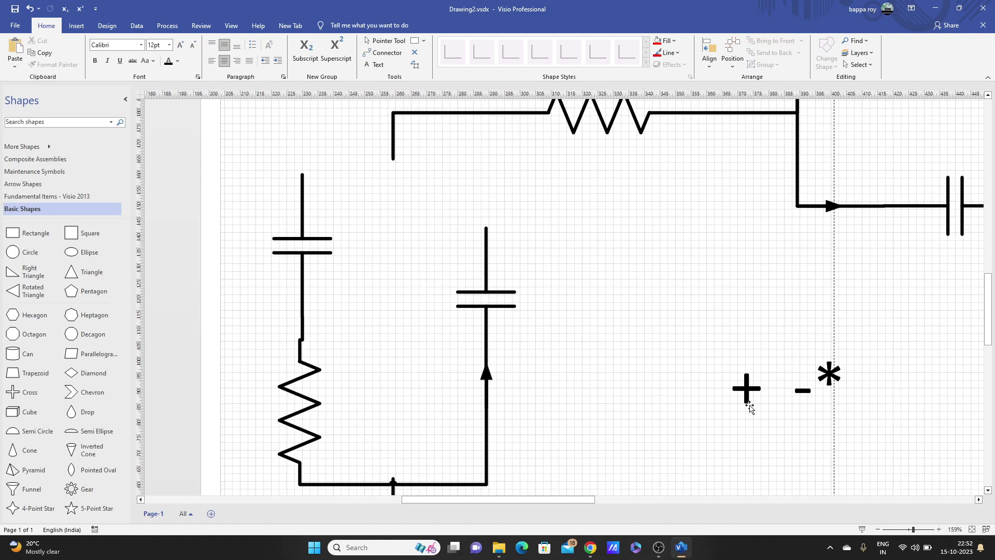
scroll(487, 177, up, 1)
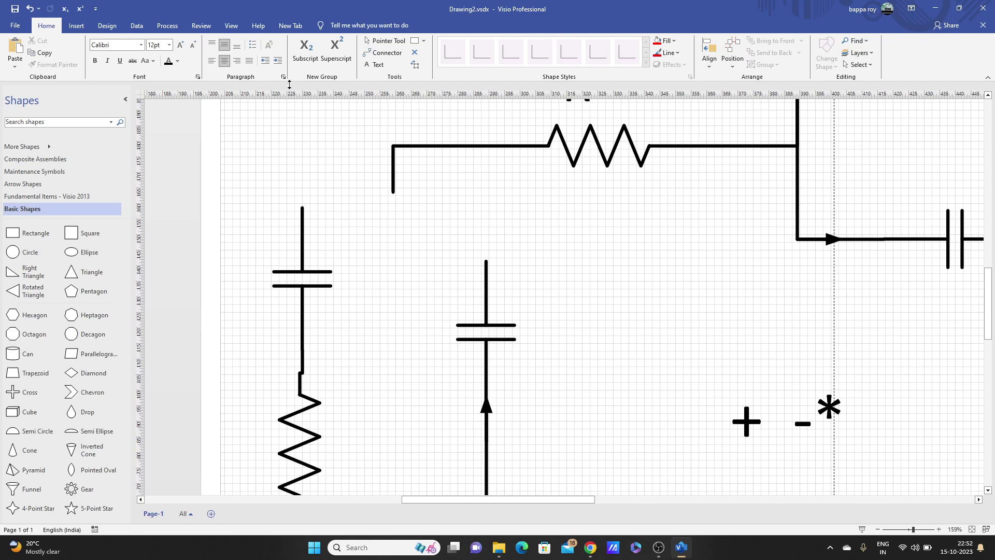
click(366, 53)
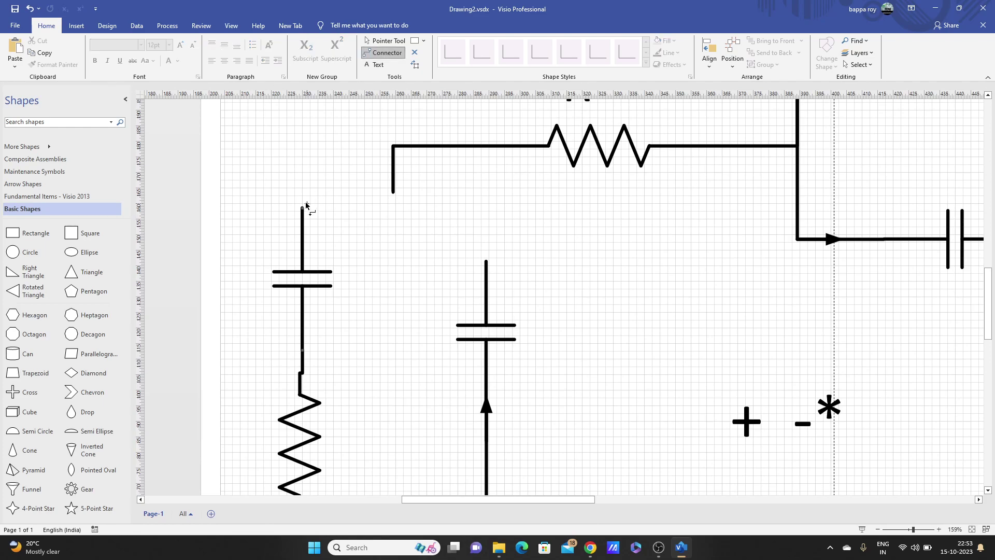
drag(303, 207, 487, 261)
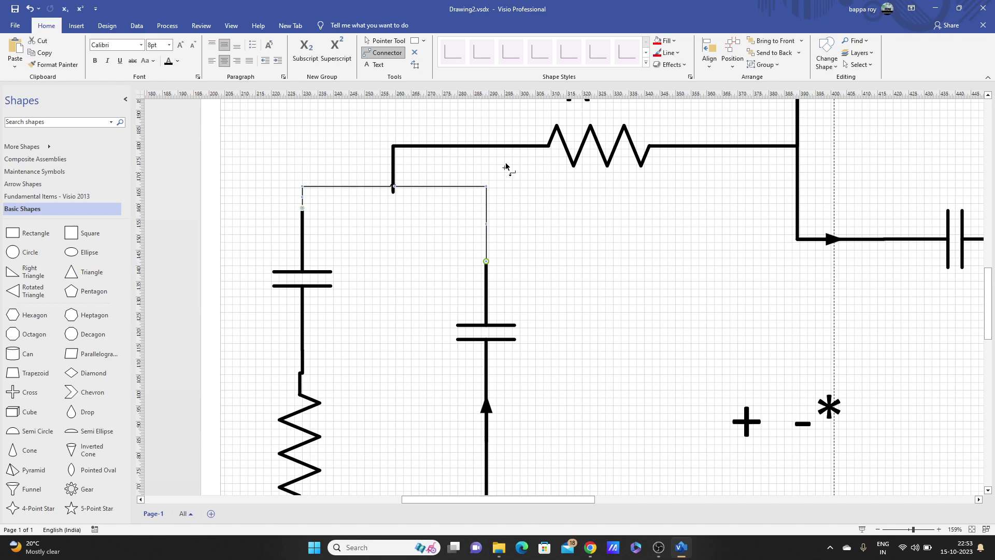
click(678, 53)
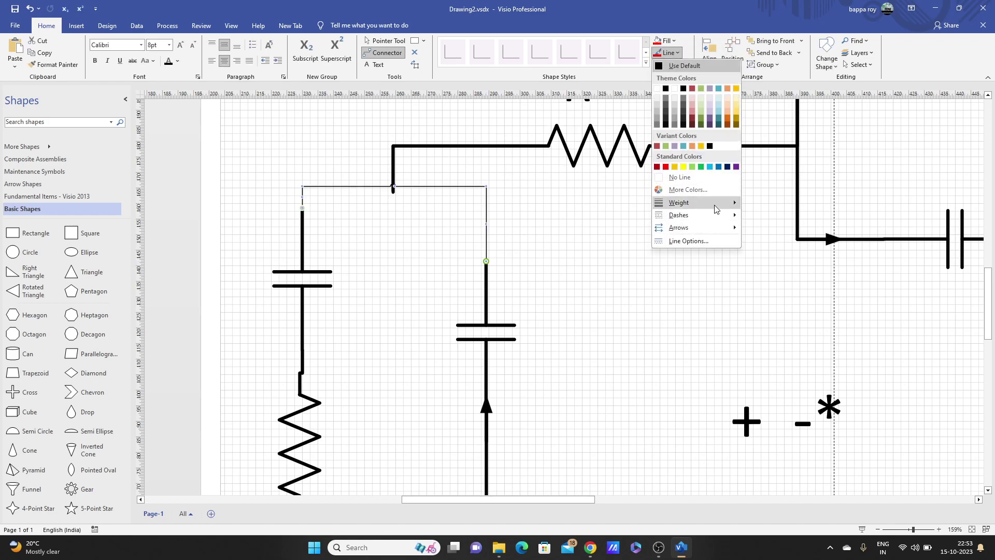
mouse_move(695, 203)
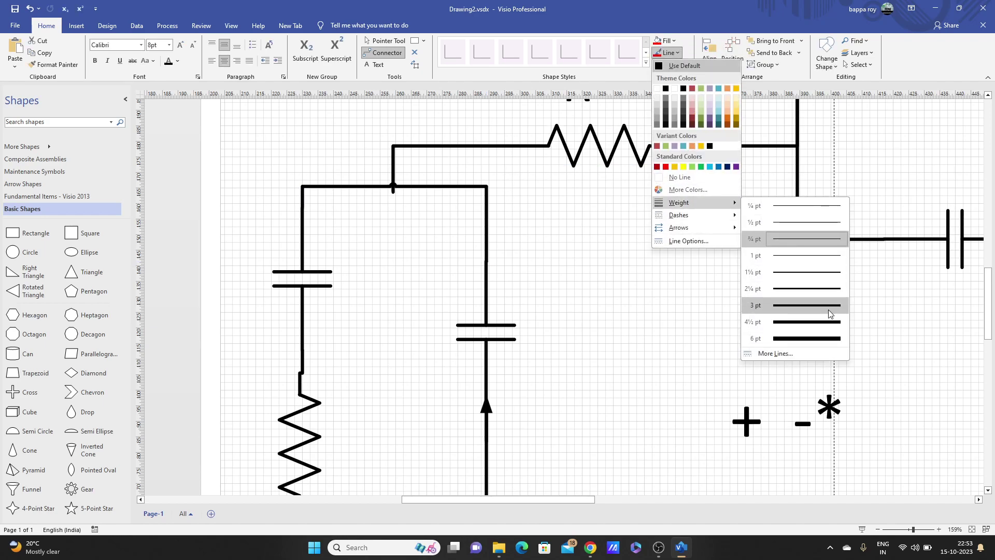
click(829, 313)
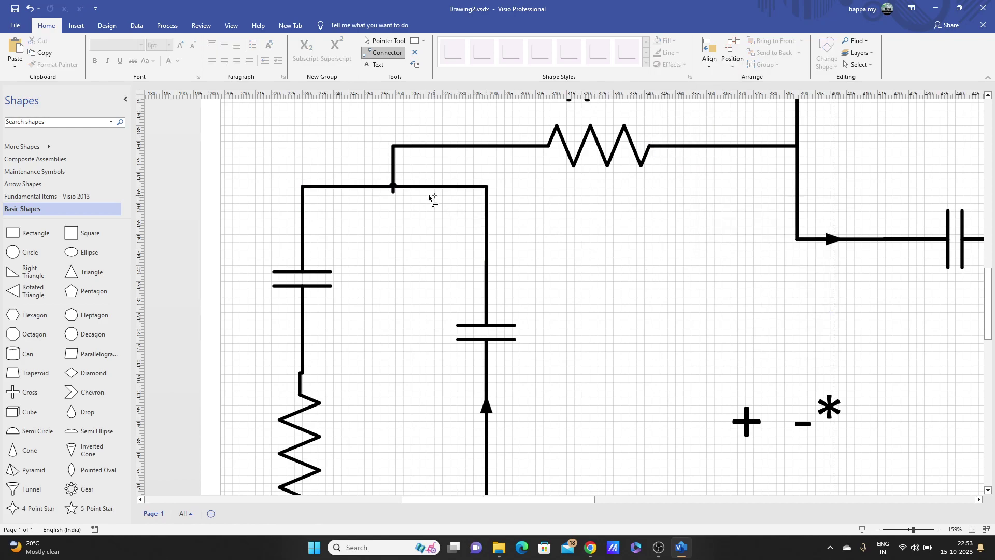
Reshape the vertical lead to meet the top R line, then zoom to 98% and centre the circuit
click(393, 174)
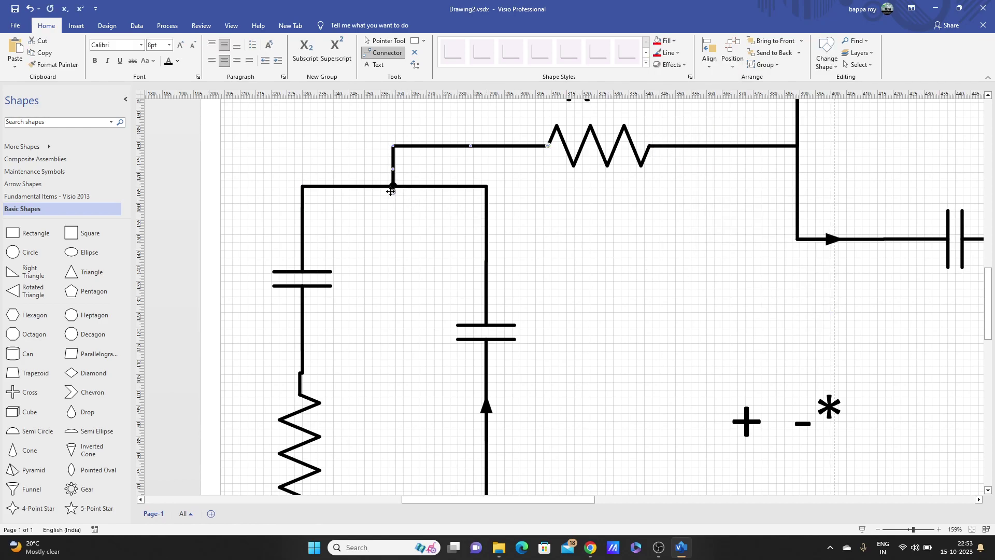
drag(392, 184, 391, 184)
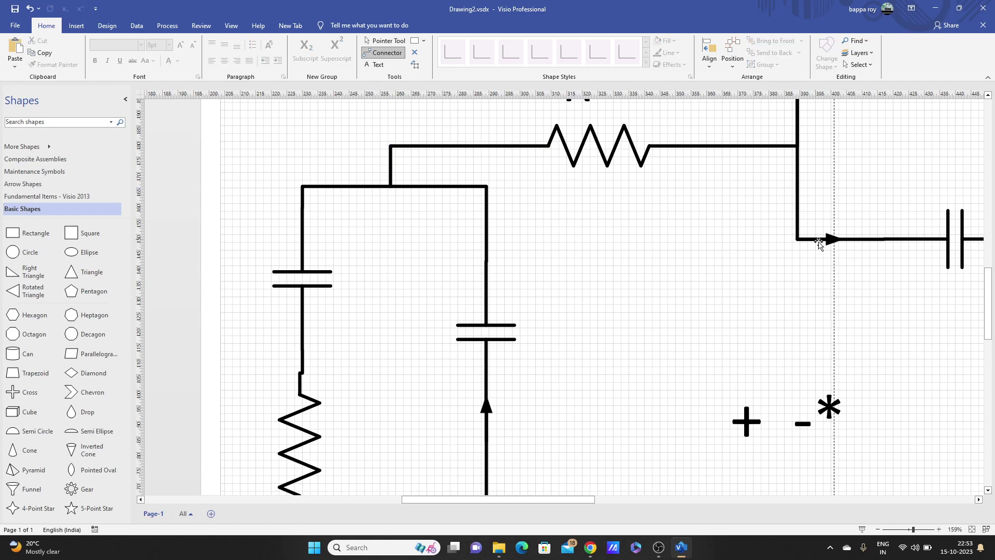
scroll(819, 244, down, 2)
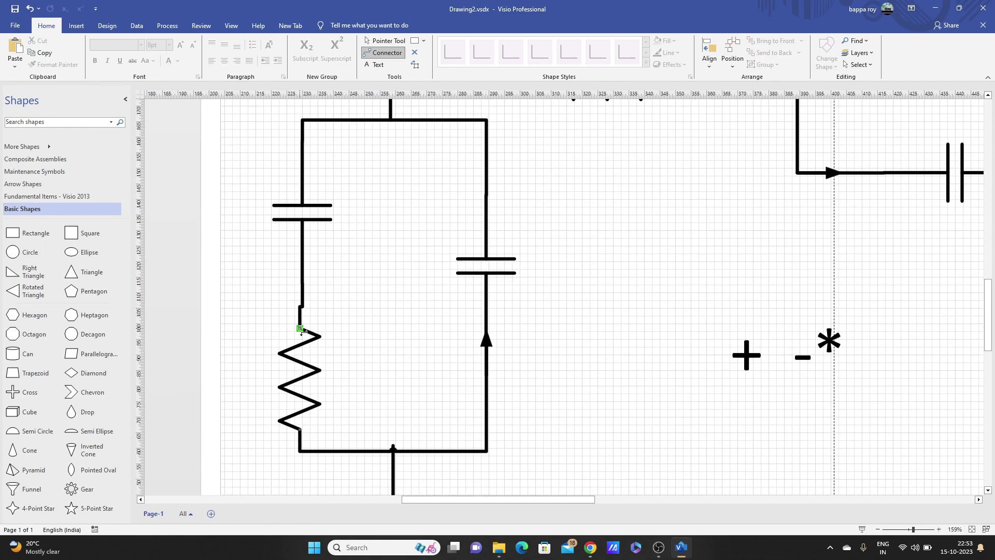
scroll(358, 350, down, 1)
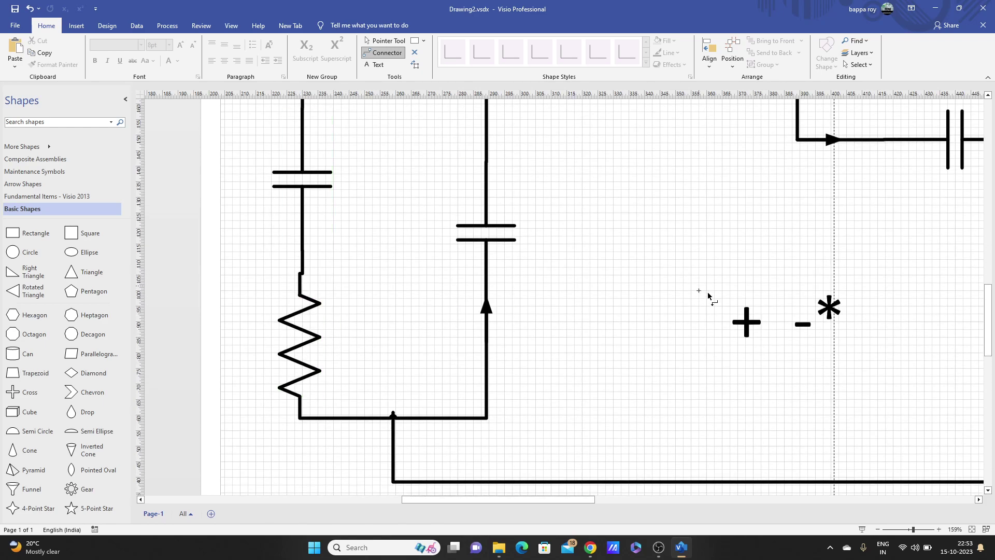
scroll(803, 275, up, 4)
drag(913, 529, 909, 530)
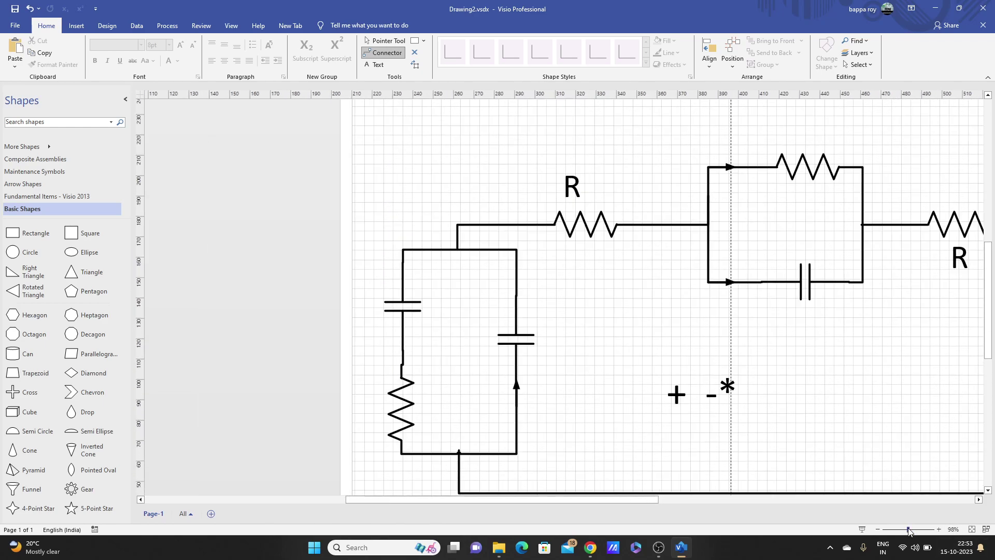
drag(617, 499, 670, 509)
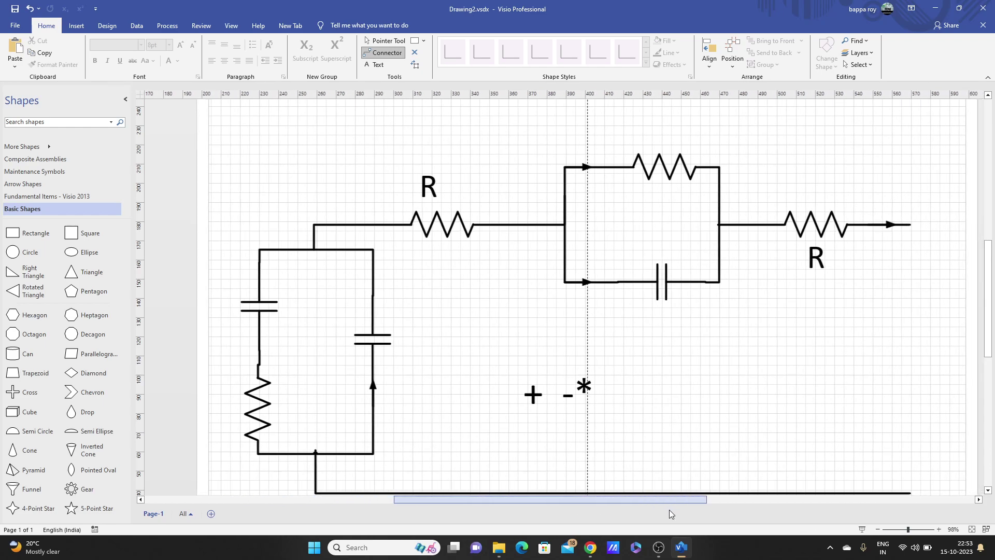
Save the drawing as Drawing2.tif in the recording\visio folder, confirming the overwrite
click(15, 25)
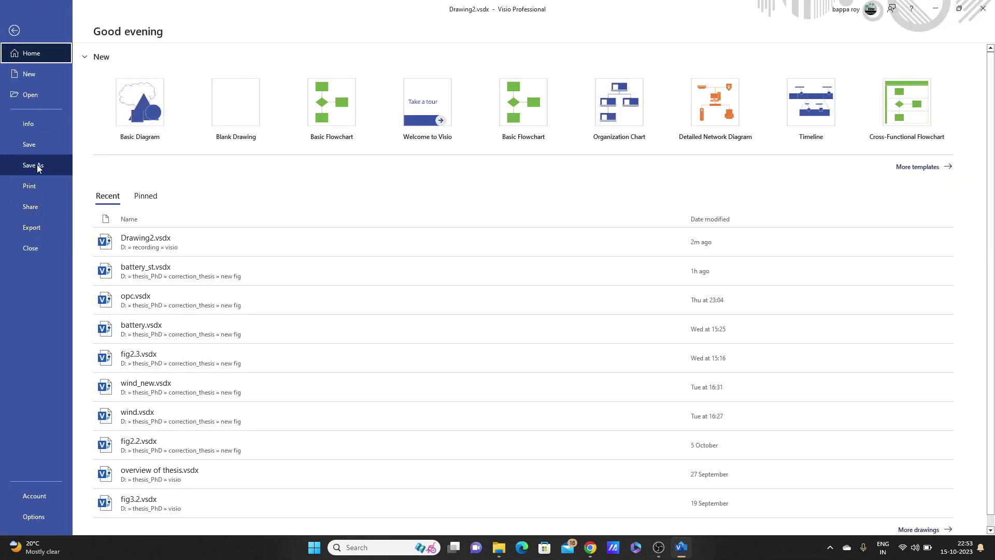
click(37, 166)
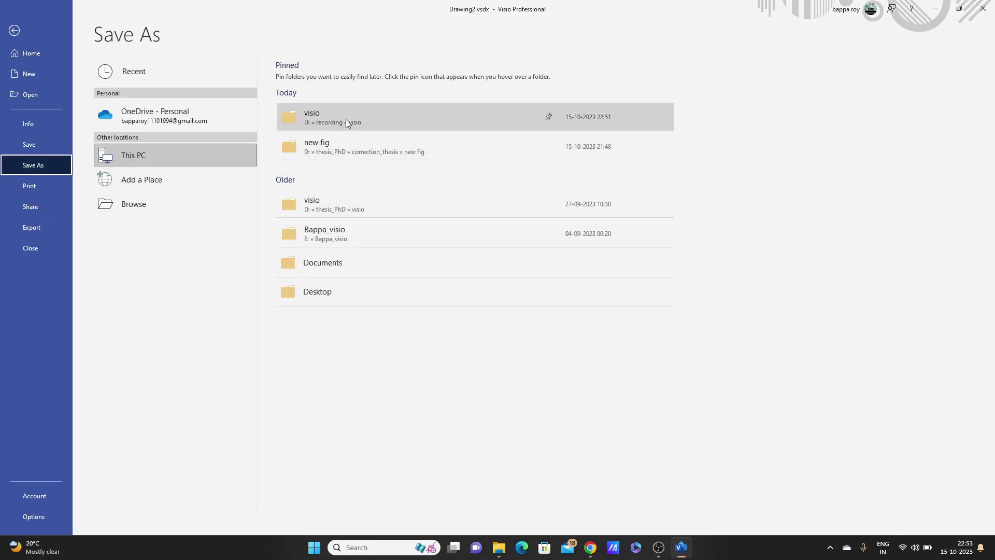
click(151, 201)
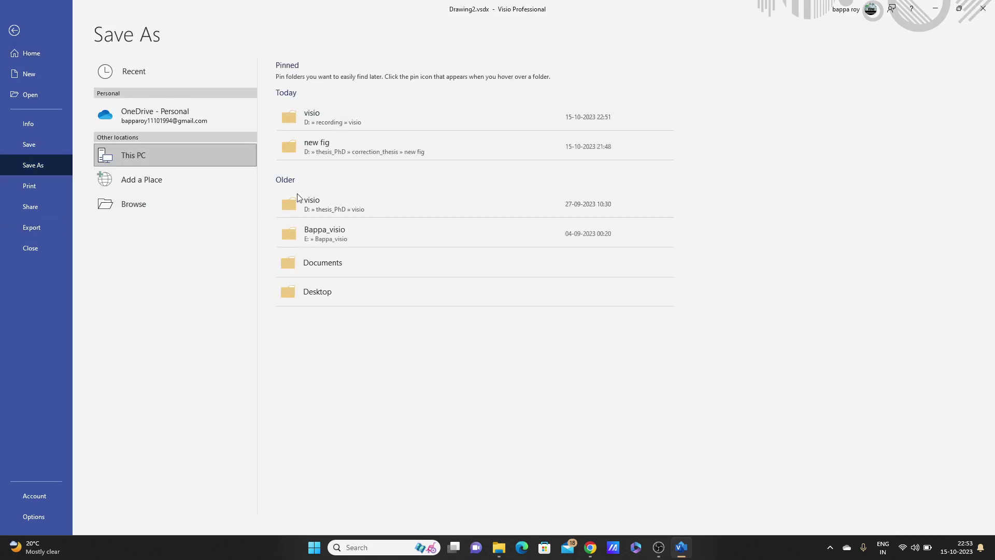
click(190, 191)
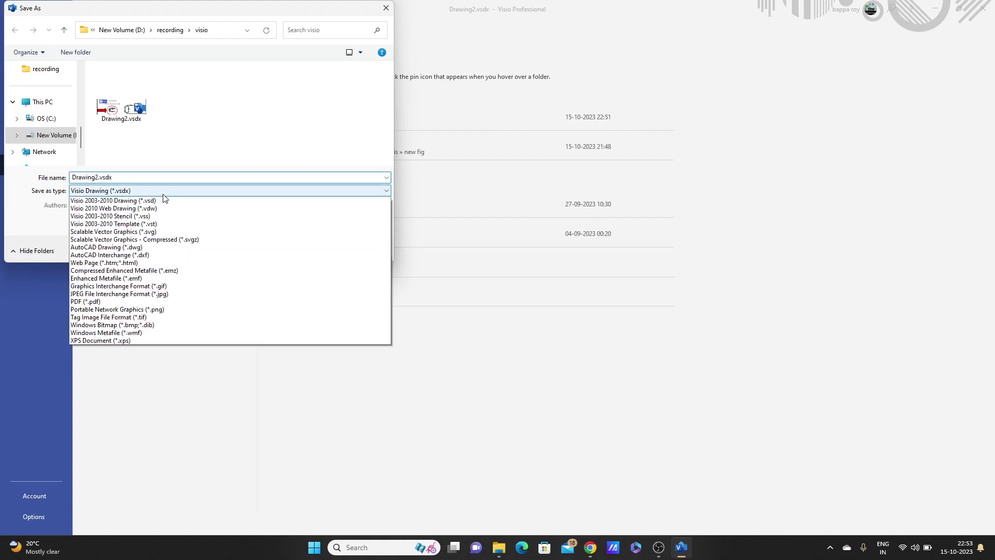
click(154, 364)
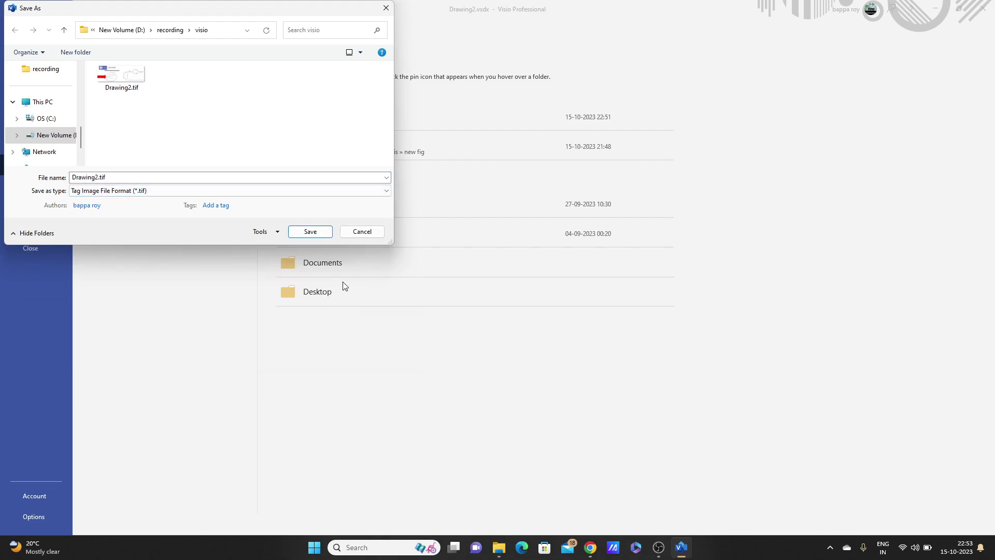
click(324, 233)
click(524, 275)
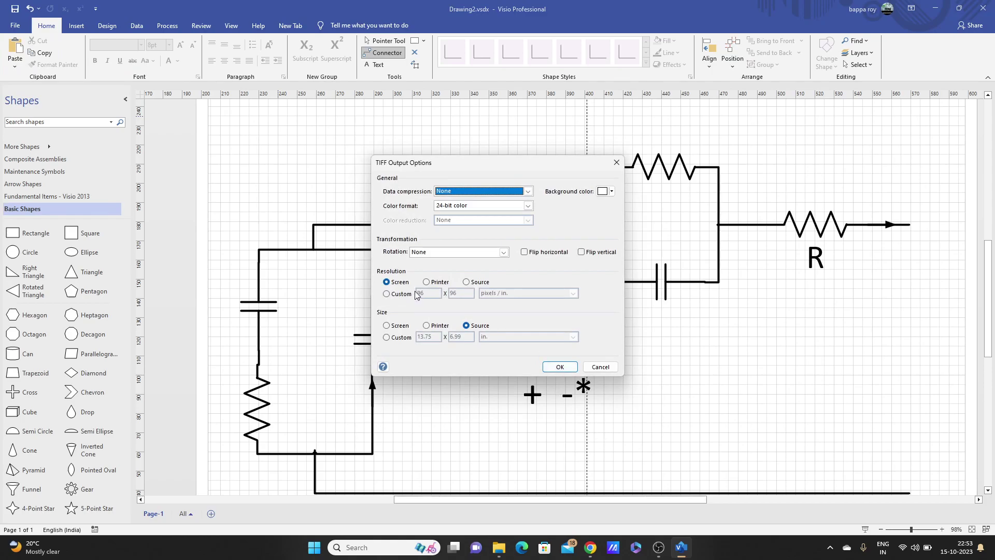
Choose a custom 300 pixels-per-inch resolution in TIFF Output Options and confirm
click(398, 296)
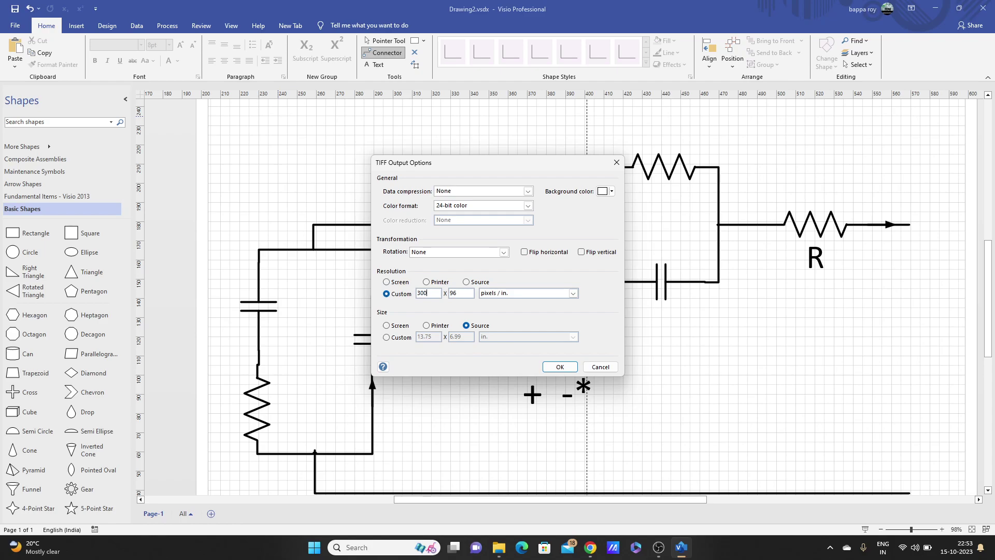
click(467, 294)
click(558, 365)
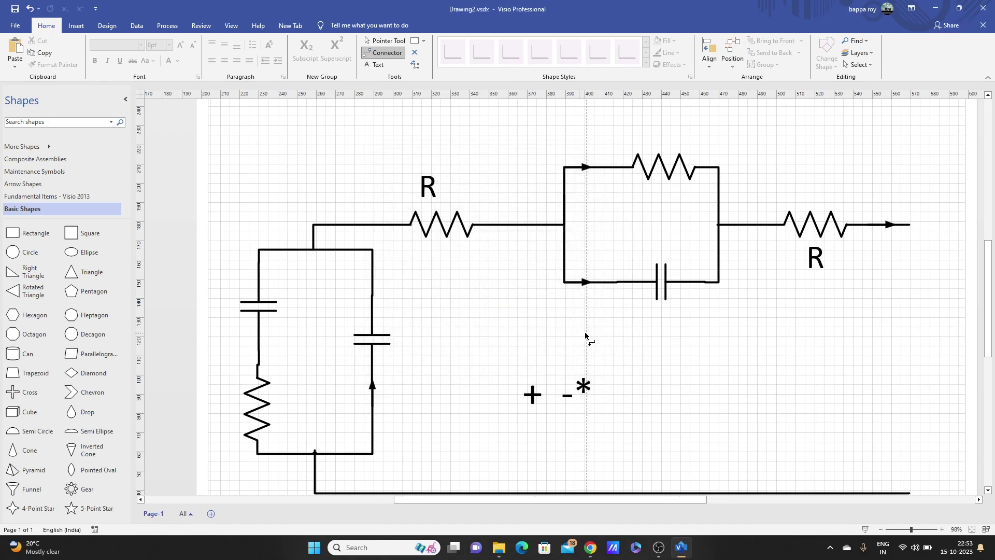
Open Drawing2.tif in Windows Photo Viewer and try the zoom slider
mouse_move(499, 547)
click(505, 492)
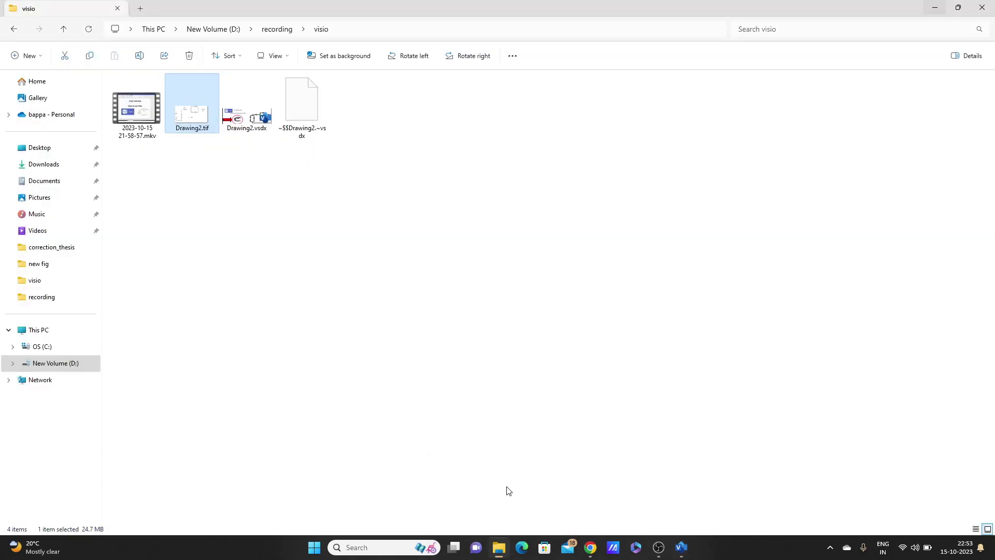
double_click(190, 102)
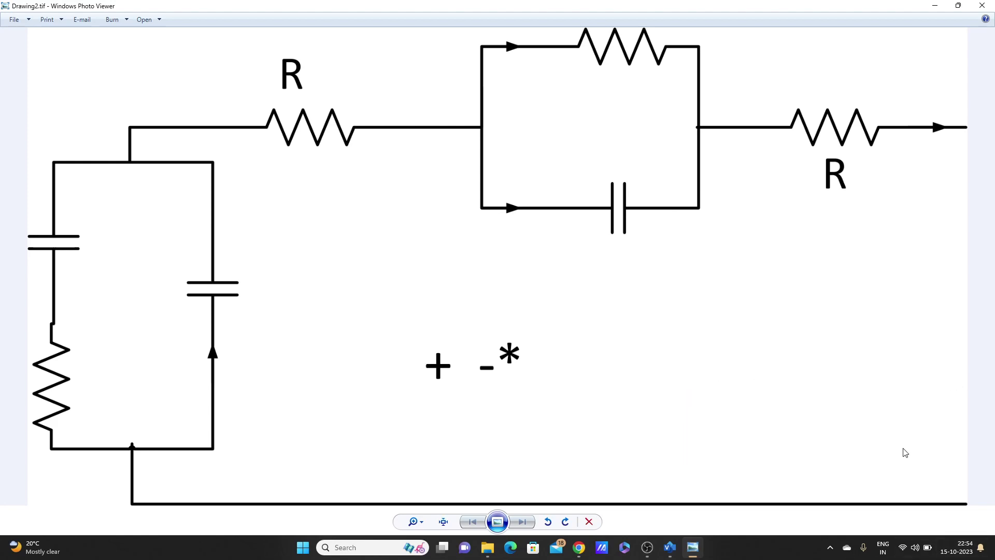
click(421, 522)
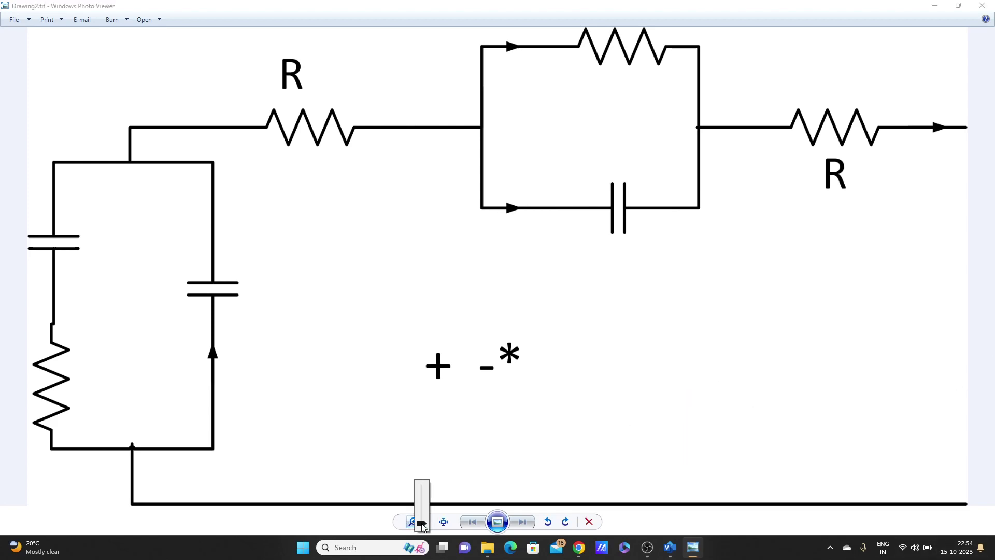
mouse_move(426, 518)
mouse_down()
mouse_move(424, 497)
mouse_move(421, 534)
mouse_up()
click(409, 203)
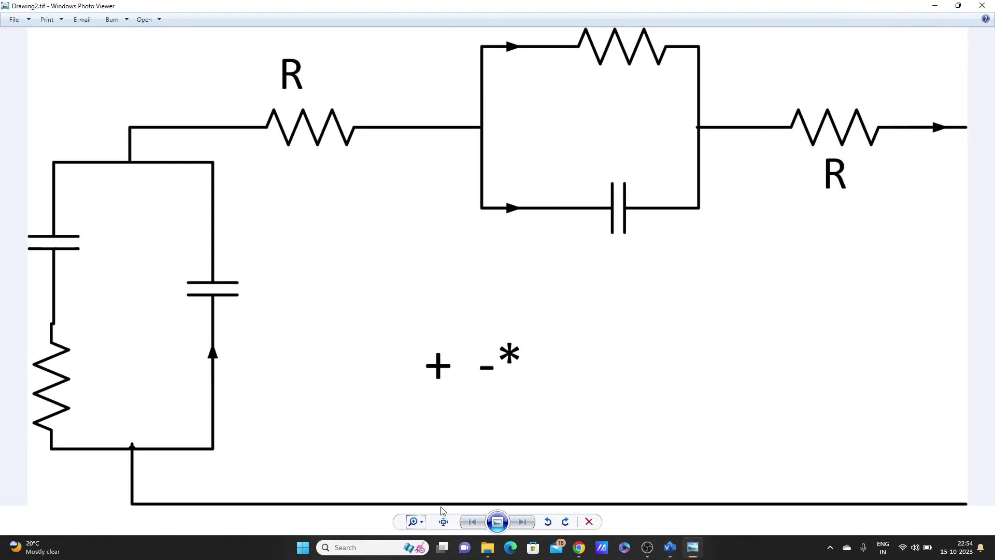
Zoom far into the image and pan around to inspect the R labels and lines
click(422, 521)
click(428, 496)
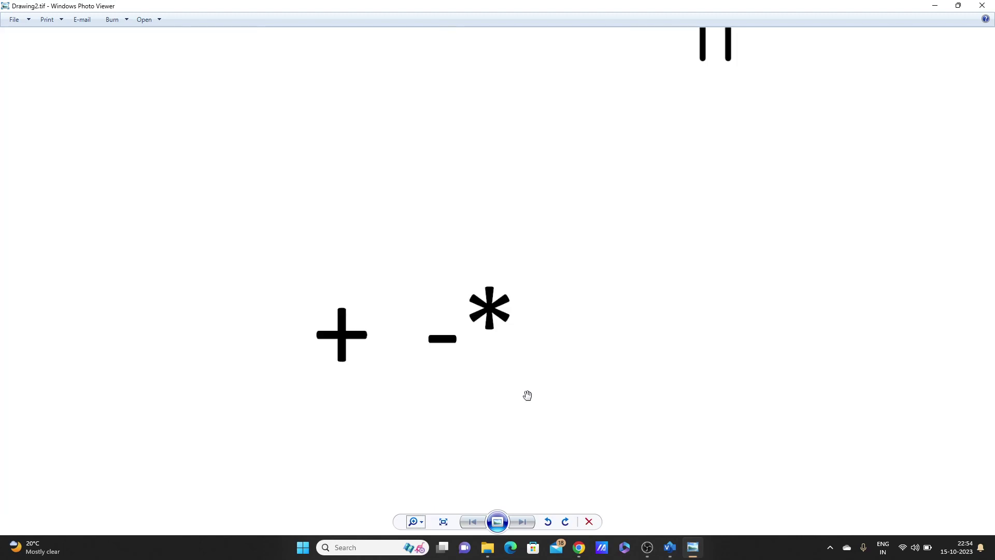
scroll(527, 396, down, 2)
scroll(263, 138, up, 5)
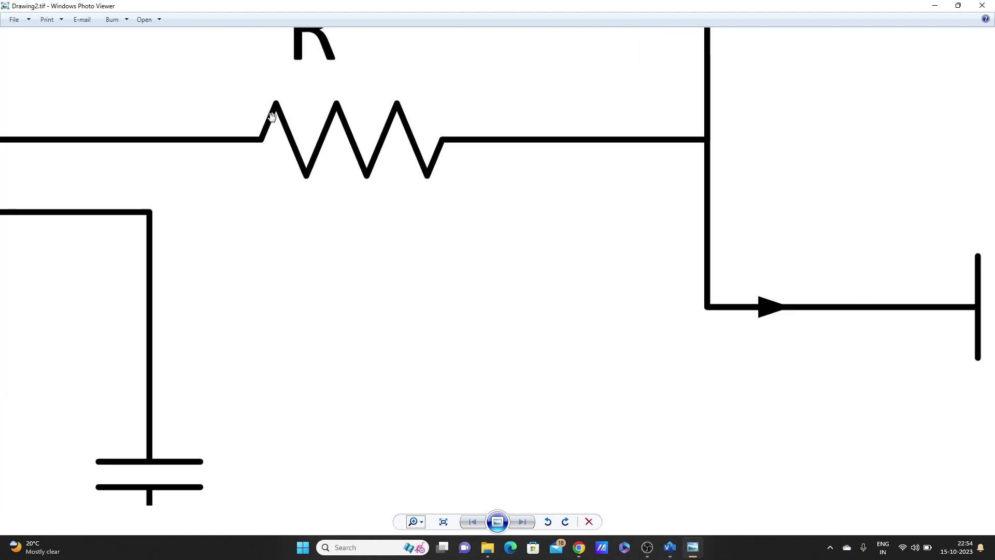
scroll(436, 144, down, 3)
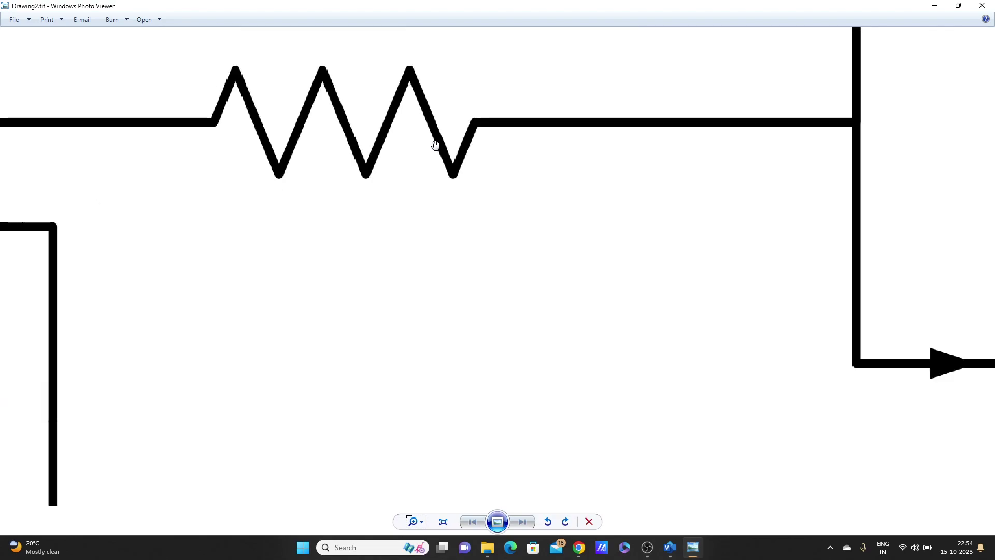
drag(347, 53, 364, 142)
scroll(364, 142, up, 3)
scroll(364, 142, down, 5)
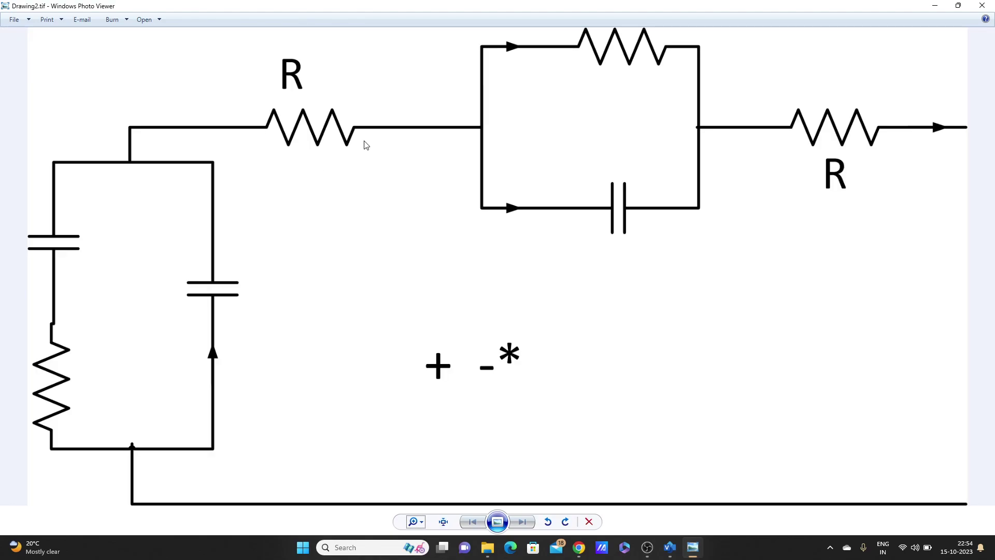
scroll(598, 133, up, 4)
scroll(598, 133, down, 5)
Bring Drawing2.vsdx back to the front and zoom out from 98% to 85%
click(674, 551)
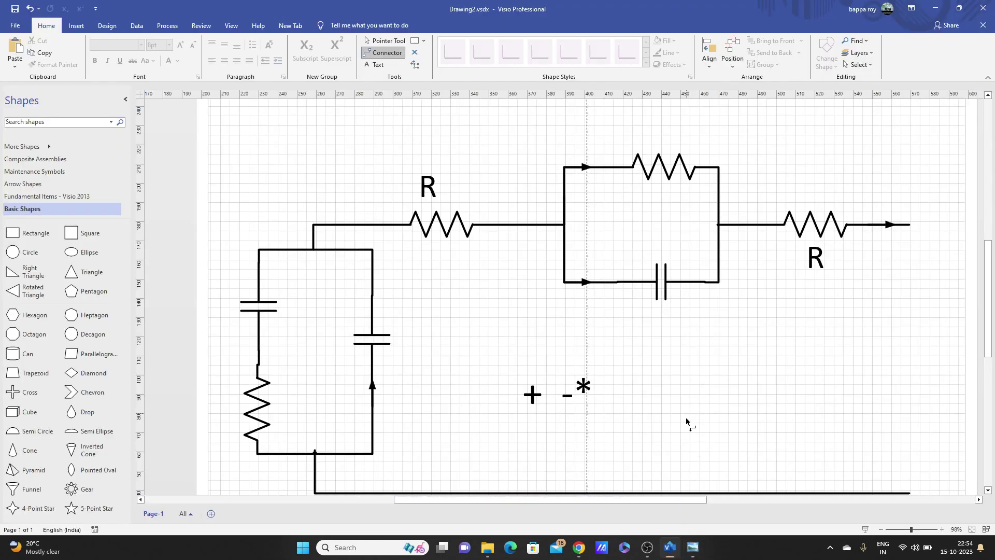
click(881, 529)
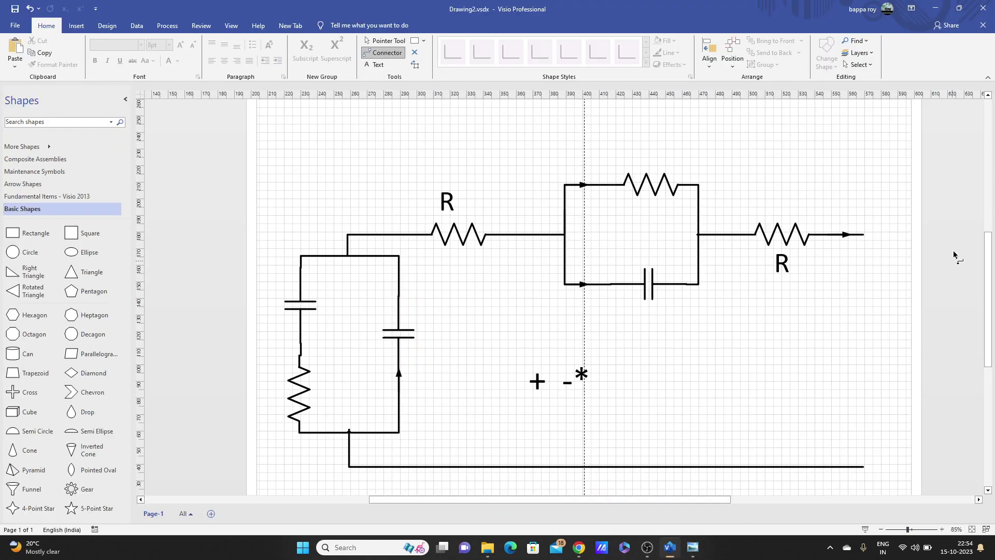